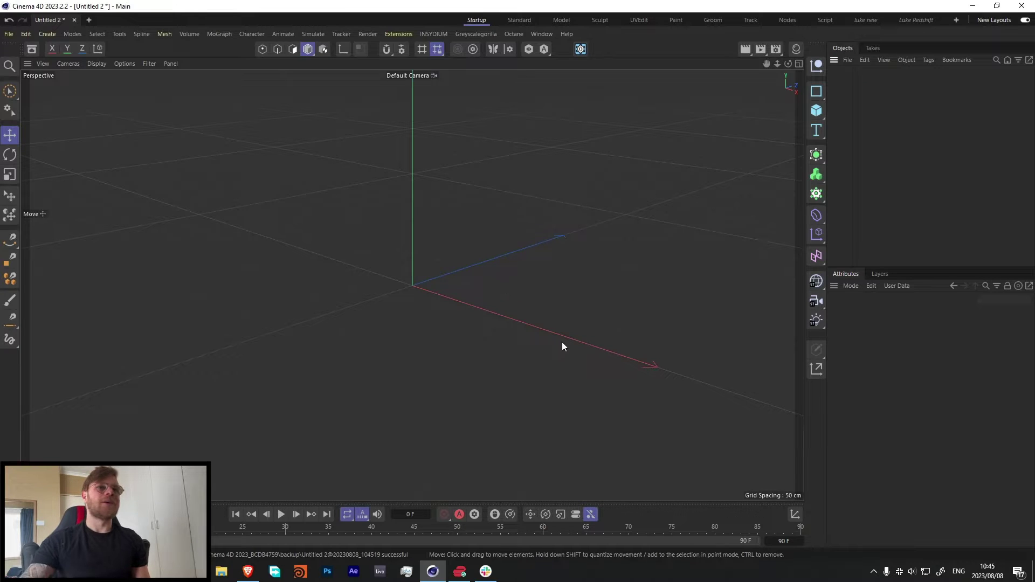
# - Create a plane and set both its width and height segments to 100
pyautogui.click(818, 111)
pyautogui.click(852, 150)
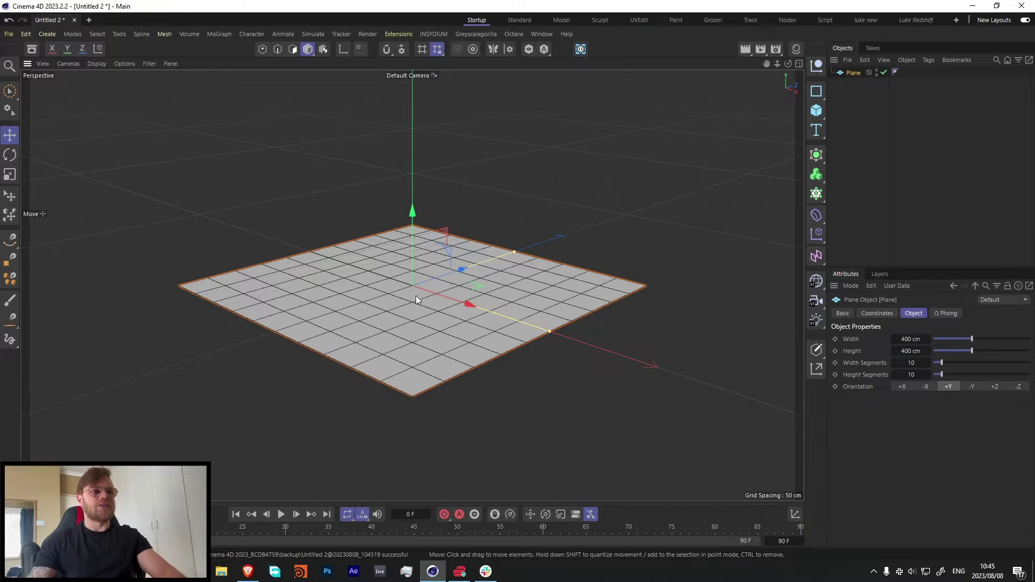
pyautogui.moveTo(370, 301)
pyautogui.keyDown('alt'); pyautogui.mouseDown()
pyautogui.moveTo(345, 315)
pyautogui.moveTo(372, 304)
pyautogui.mouseUp(); pyautogui.keyUp('alt')
pyautogui.moveTo(941, 363); pyautogui.dragTo(1029, 375)
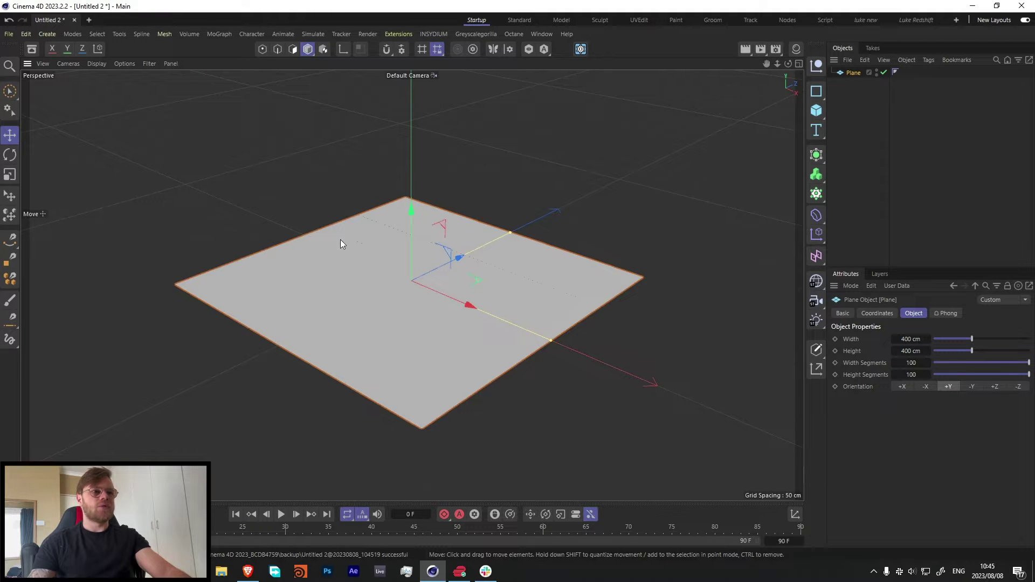
pyautogui.keyDown('alt'); pyautogui.moveTo(410, 292); pyautogui.dragTo(444, 289); pyautogui.keyUp('alt')
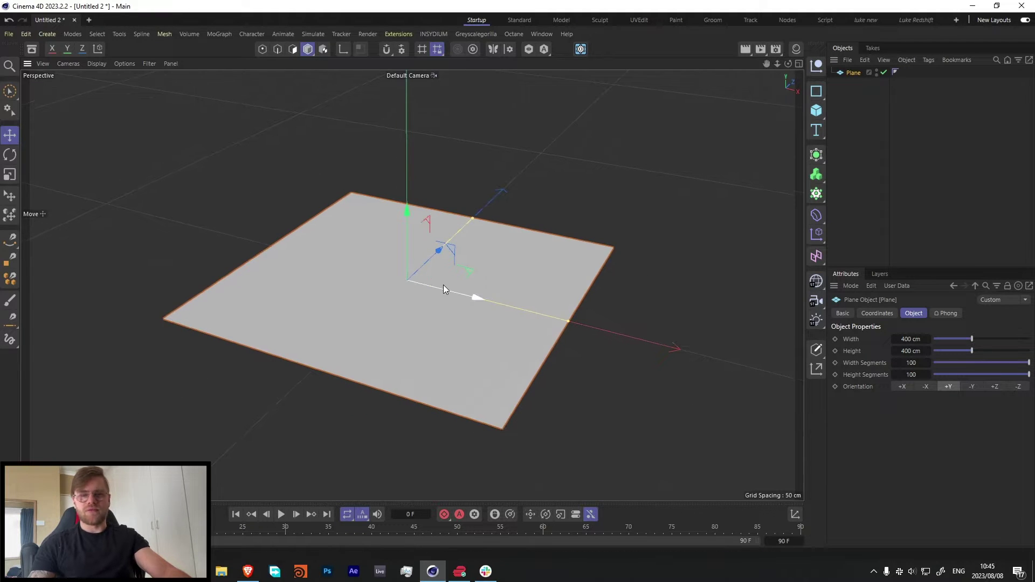
pyautogui.keyDown('alt'); pyautogui.moveTo(360, 325); pyautogui.dragTo(393, 283); pyautogui.keyUp('alt')
# - Draw a small three-point arched Bezier spline in the Right view, centred on the origin with both ends at plane level
pyautogui.middleClick(392, 283)
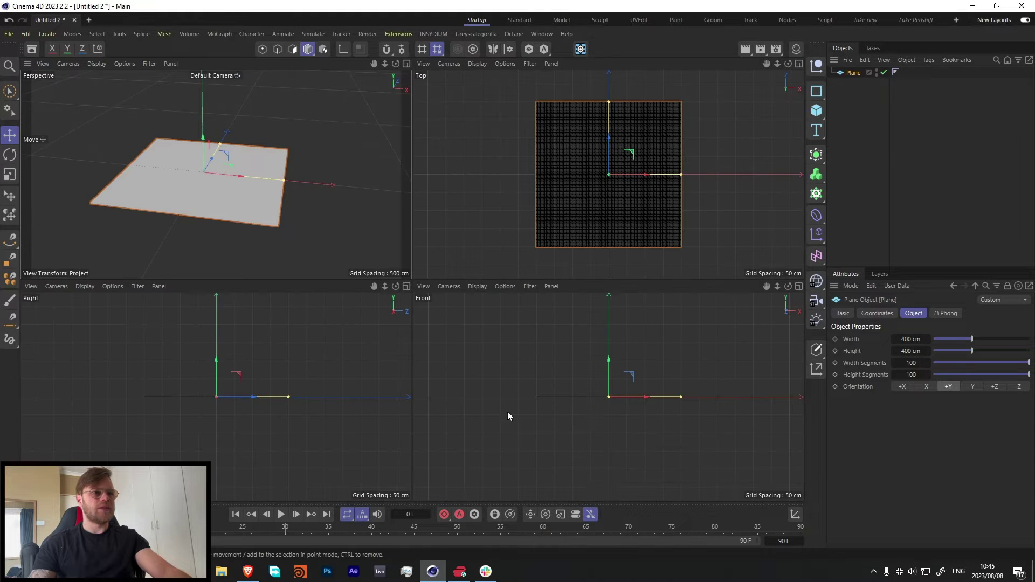
pyautogui.middleClick(225, 396)
pyautogui.scroll(10, 404, 290)
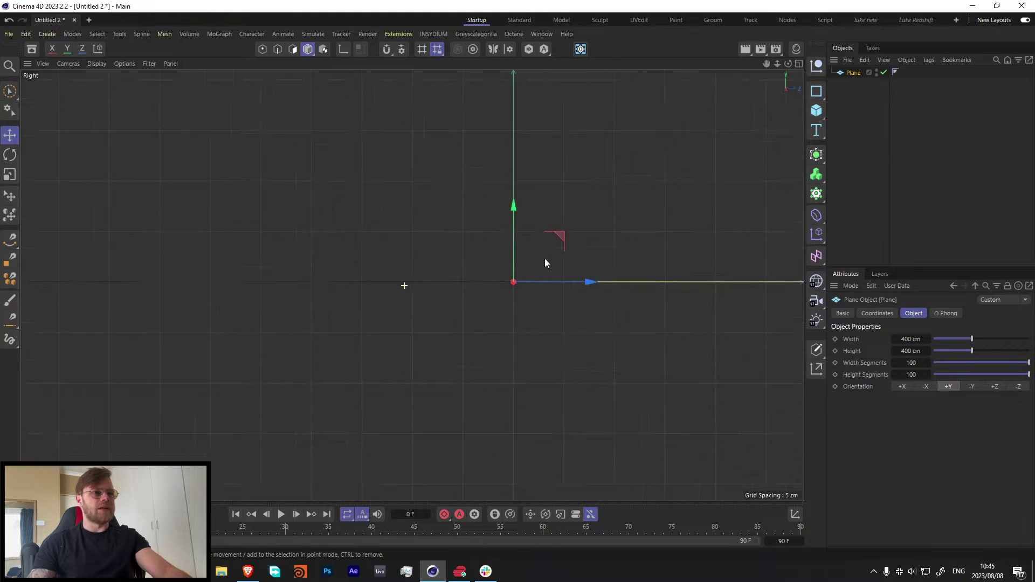
pyautogui.click(8, 241)
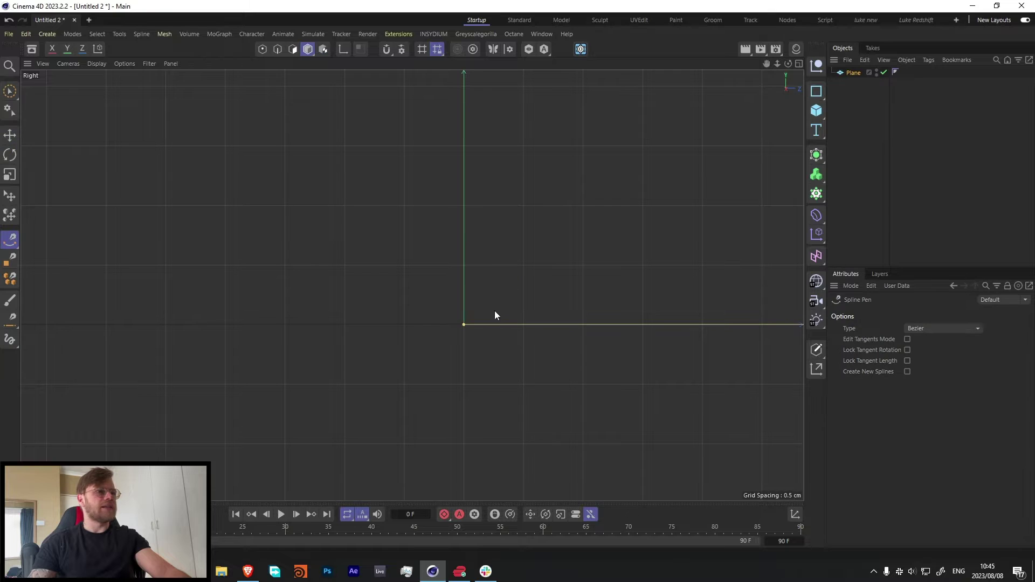
pyautogui.click(381, 330)
pyautogui.moveTo(464, 240); pyautogui.dragTo(507, 241)
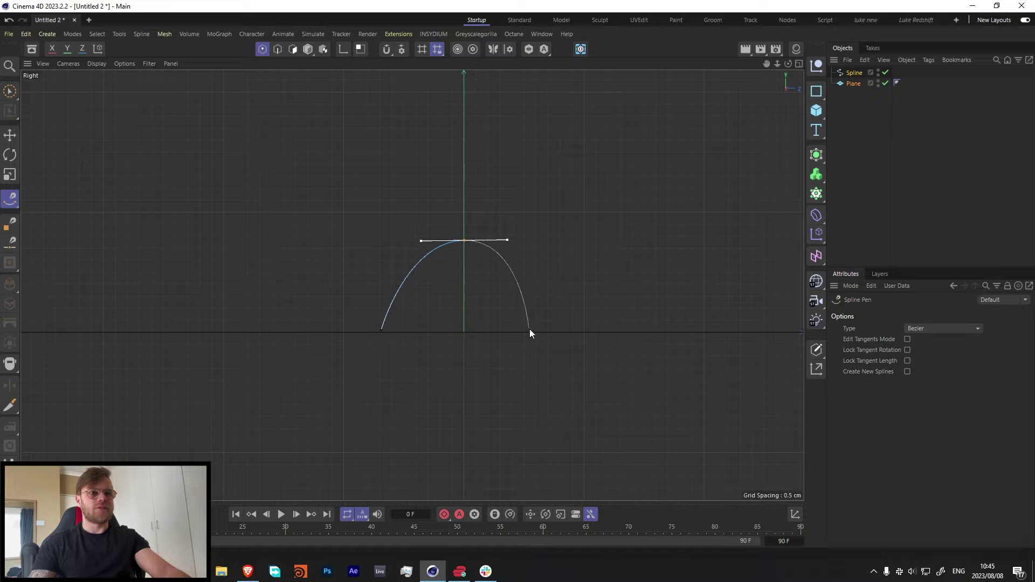
pyautogui.click(549, 333)
pyautogui.middleClick(497, 287)
pyautogui.middleClick(255, 169)
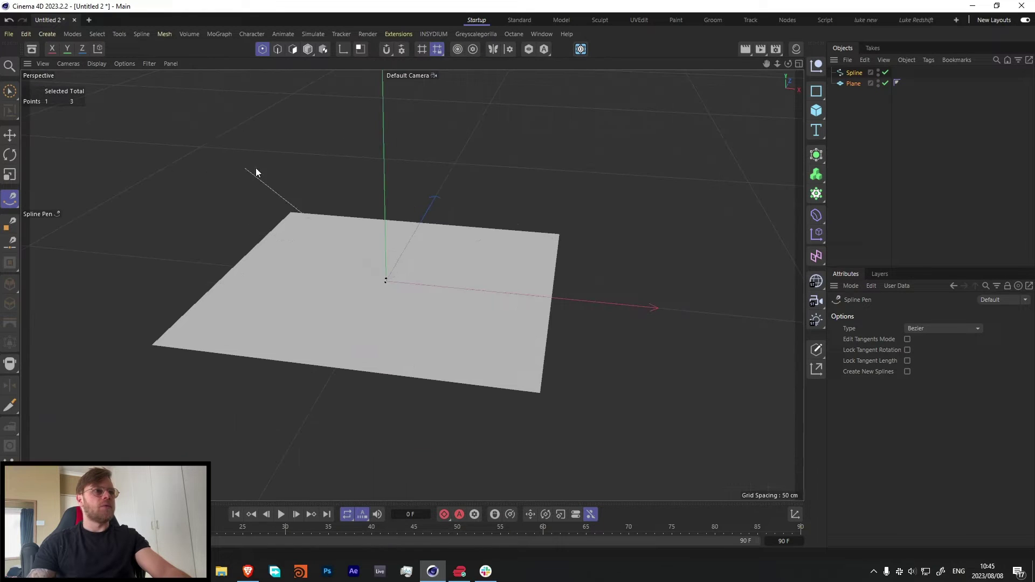
# - Show the plane's mesh lines with Gouraud Shading (Lines) and frame the arched spline in the perspective view
pyautogui.keyDown('alt'); pyautogui.moveTo(400, 286); pyautogui.dragTo(229, 270); pyautogui.keyUp('alt')
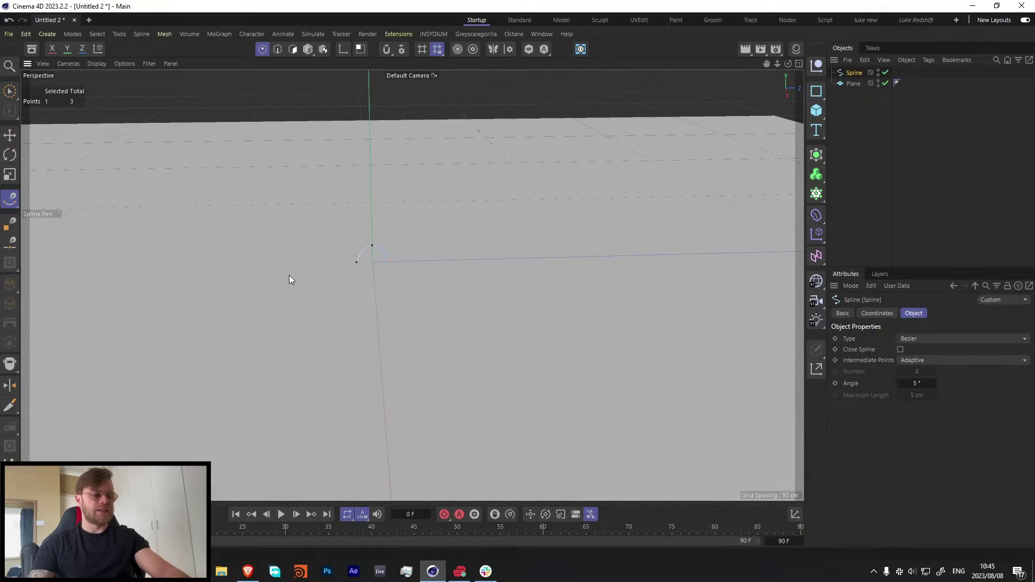
pyautogui.press('n')
pyautogui.press('b')
pyautogui.keyDown('alt'); pyautogui.moveTo(372, 265); pyautogui.dragTo(347, 291); pyautogui.keyUp('alt')
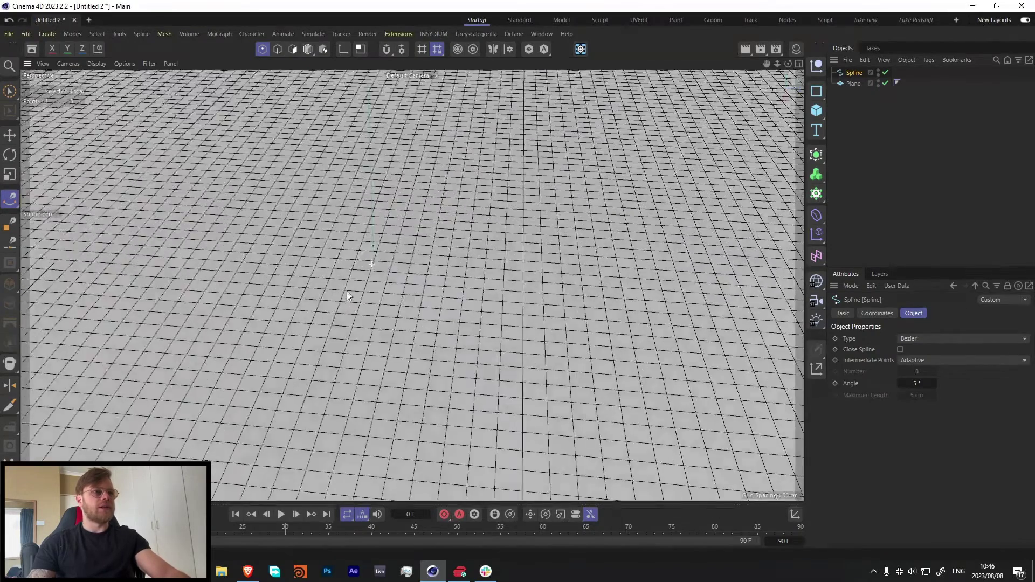
pyautogui.keyDown('alt'); pyautogui.moveTo(363, 265); pyautogui.dragTo(464, 252, button='right'); pyautogui.keyUp('alt')
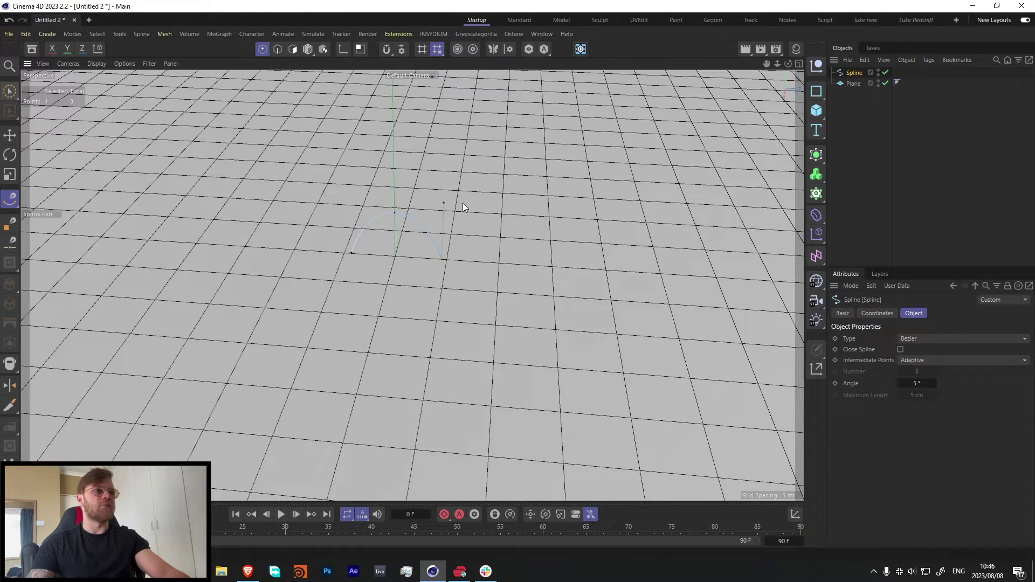
# - Select all points of the arched spline, scale them slightly along Z, and deselect them
pyautogui.press('t')
pyautogui.hotkey('ctrl', 'a')
pyautogui.moveTo(466, 241); pyautogui.dragTo(472, 240)
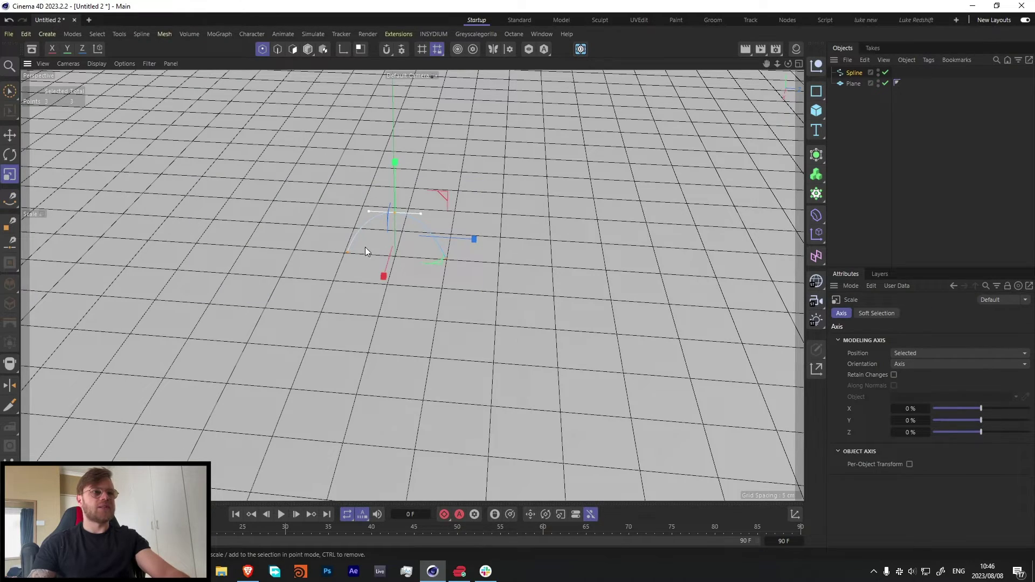
pyautogui.press('e')
pyautogui.click(492, 240)
# - Add a Cloth simulation tag to the plane
pyautogui.scroll(-8, 490, 233)
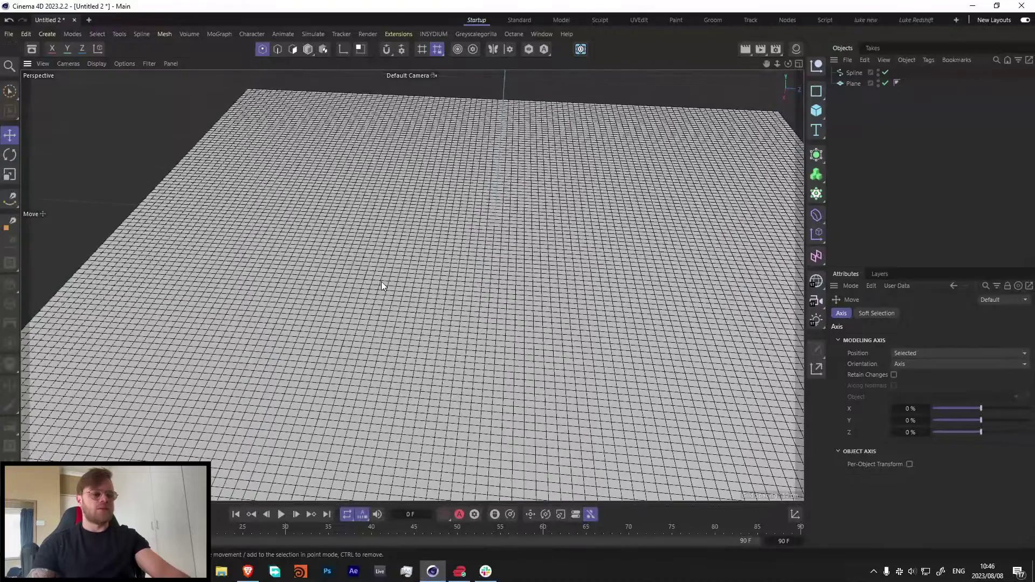
pyautogui.scroll(10, 521, 231)
pyautogui.keyDown('alt'); pyautogui.moveTo(521, 232); pyautogui.dragTo(591, 163); pyautogui.keyUp('alt')
pyautogui.keyDown('alt'); pyautogui.moveTo(491, 235); pyautogui.dragTo(563, 221); pyautogui.keyUp('alt')
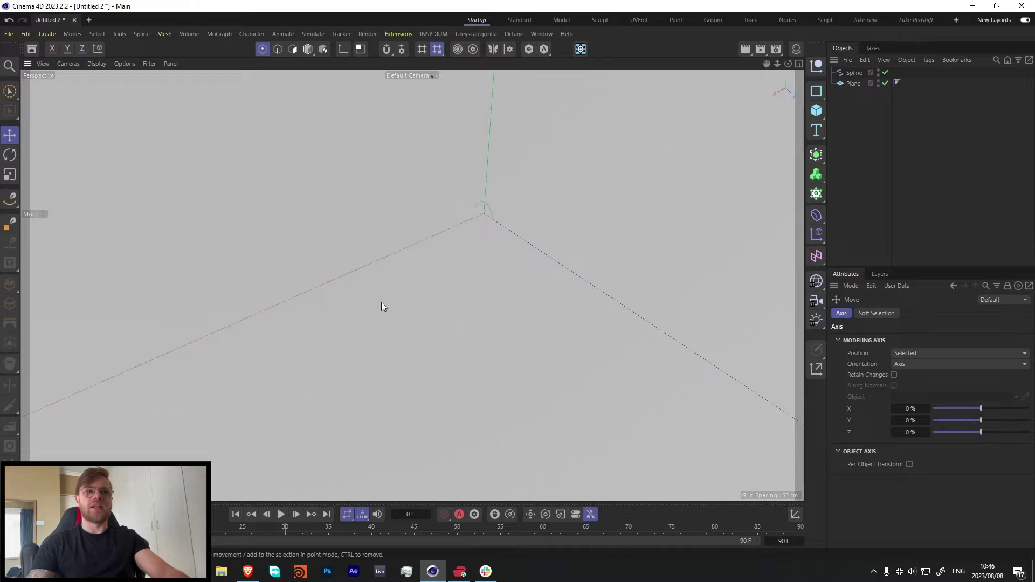
pyautogui.rightClick(847, 82)
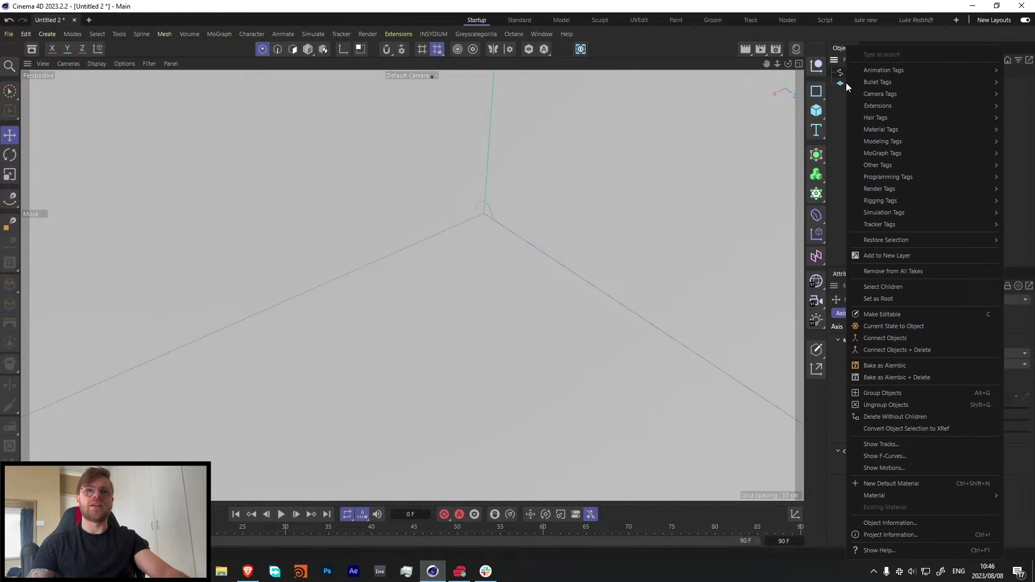
pyautogui.moveTo(875, 213)
pyautogui.click(812, 219)
# - Add a Rope simulation tag and a Connector simulation tag to the spline
pyautogui.rightClick(852, 73)
pyautogui.moveTo(883, 212)
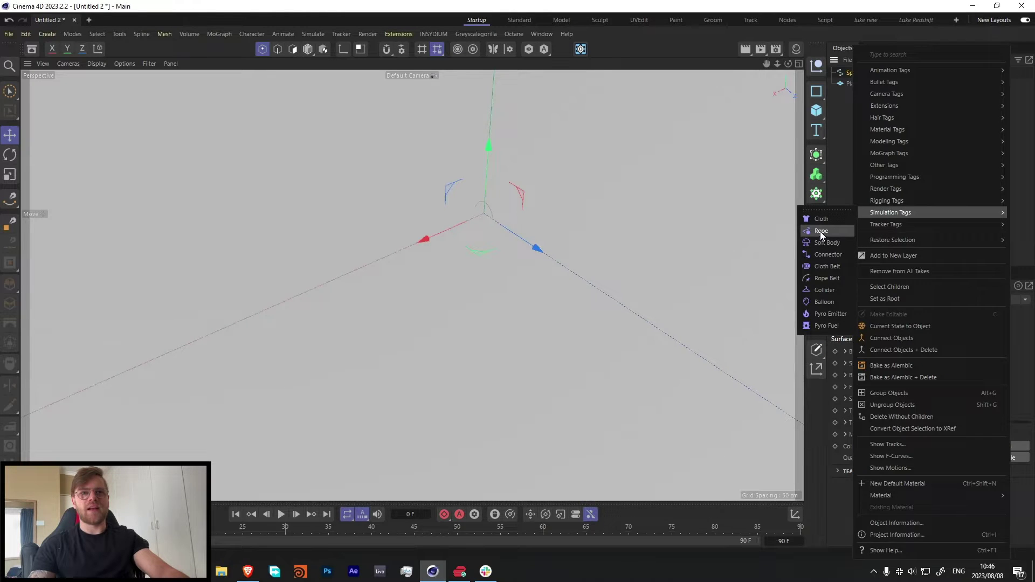
pyautogui.click(821, 231)
pyautogui.rightClick(852, 76)
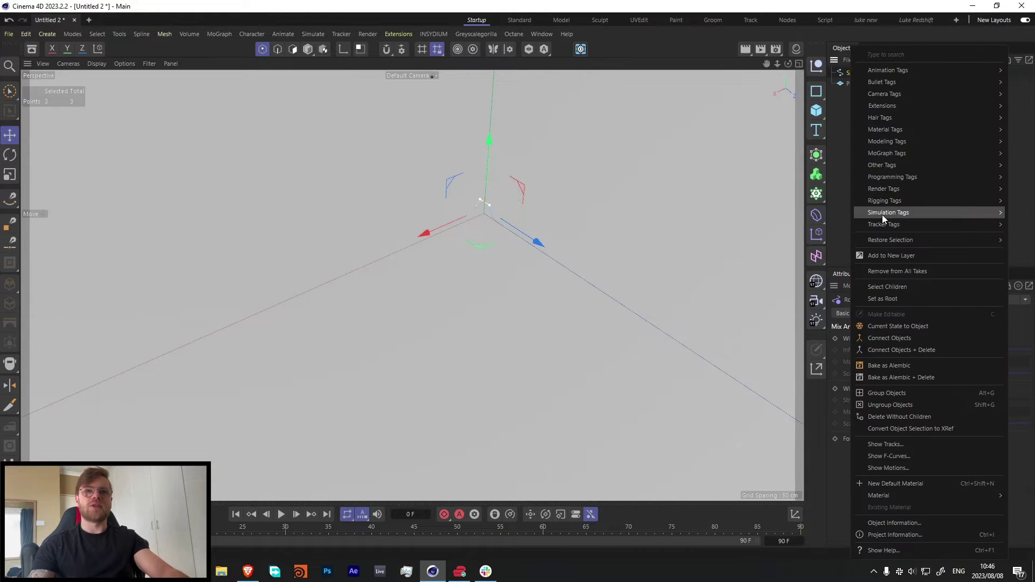
pyautogui.moveTo(882, 213)
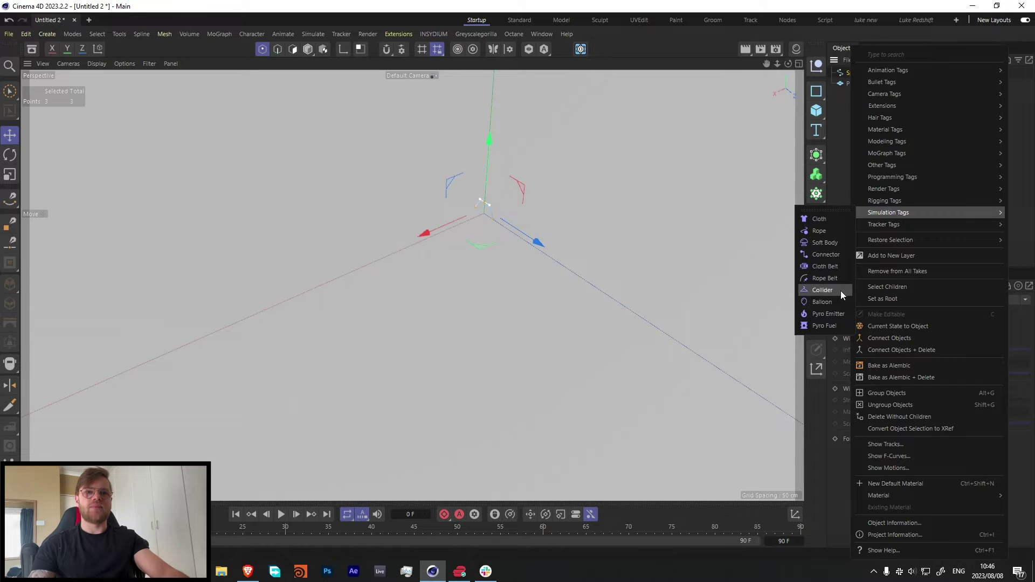
pyautogui.click(824, 254)
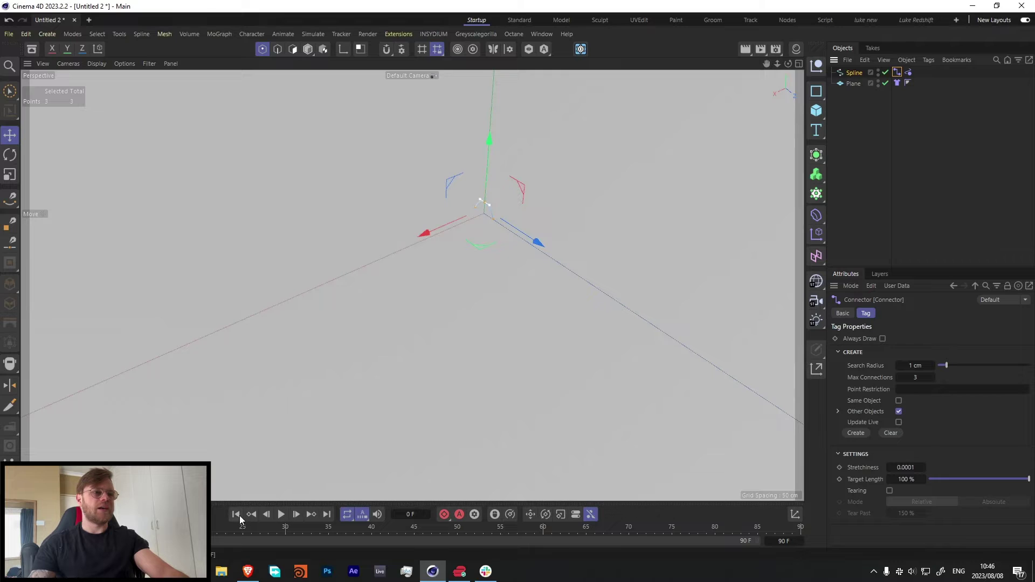
# - Play the simulation to check how the cloth and spline behave, and return to the first frame
pyautogui.click(282, 515)
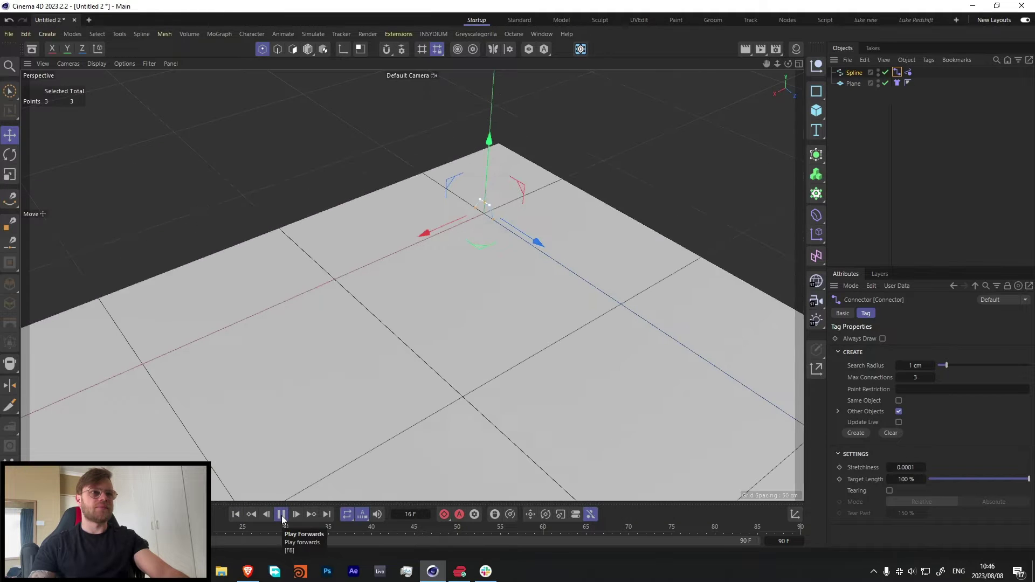
pyautogui.click(282, 516)
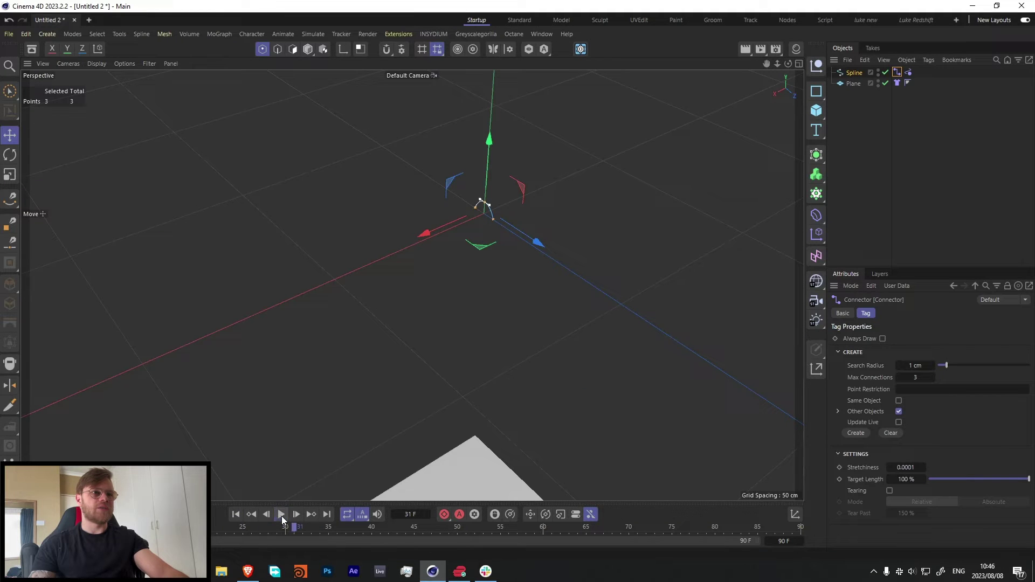
pyautogui.click(237, 515)
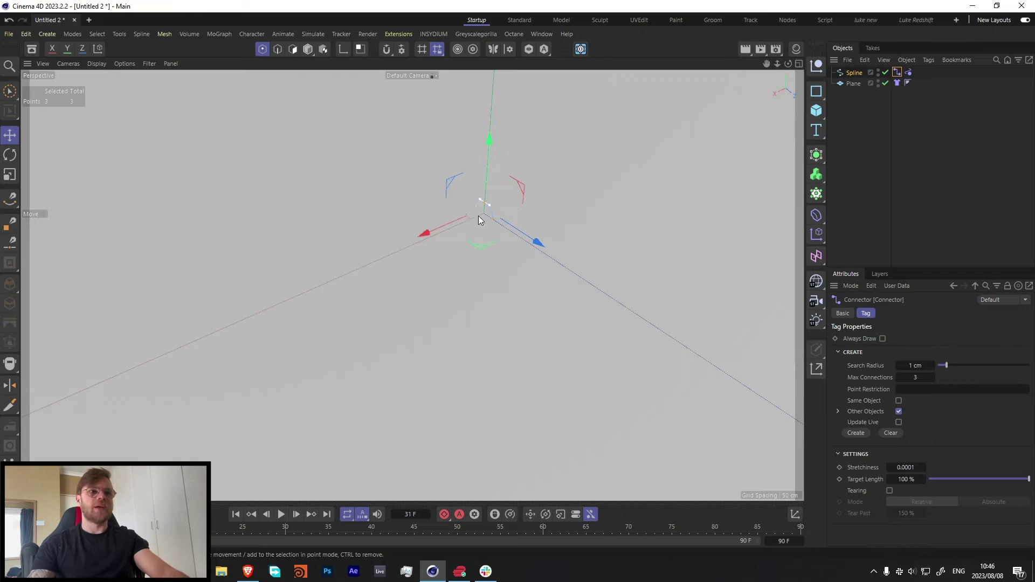
# - Enable With Pins in the Mix Animation settings of the spline's Rope tag
pyautogui.click(425, 287)
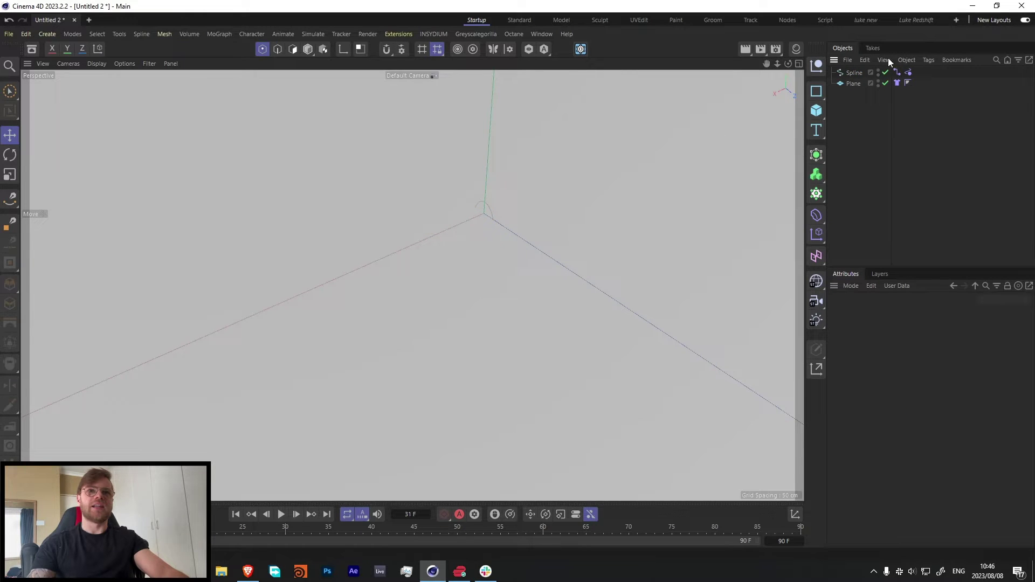
pyautogui.click(908, 73)
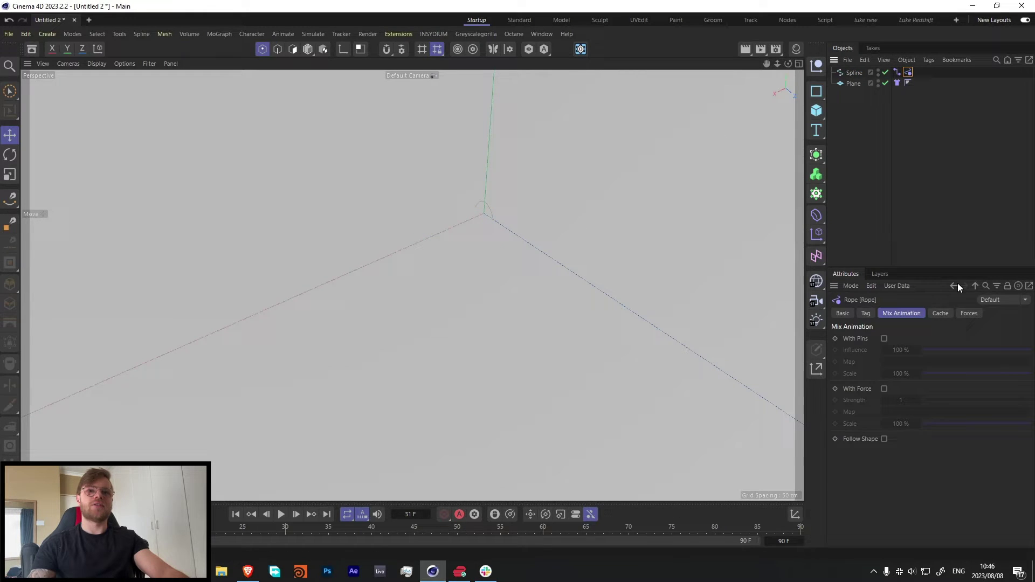
pyautogui.click(885, 339)
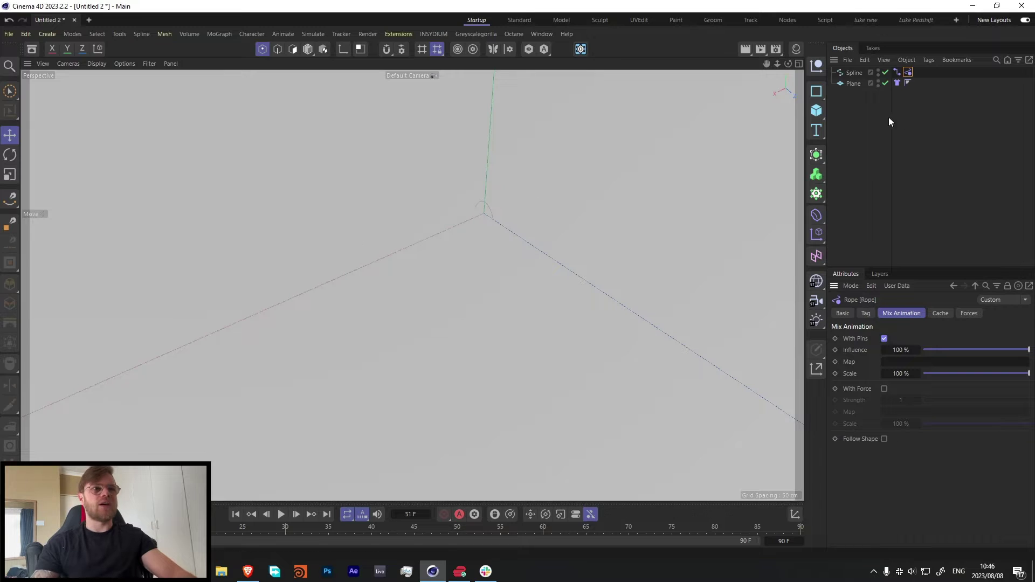
# - Turn on Update Live for the spline's Connector tag, with connections to other objects enabled
pyautogui.click(898, 73)
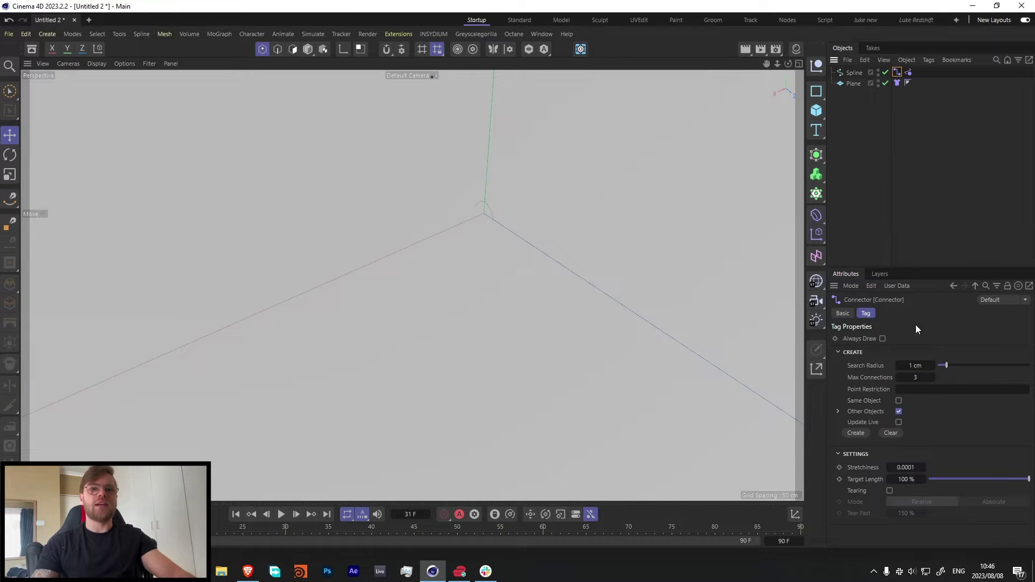
pyautogui.scroll(3, 474, 231)
pyautogui.keyDown('alt'); pyautogui.moveTo(530, 180); pyautogui.dragTo(394, 274); pyautogui.keyUp('alt')
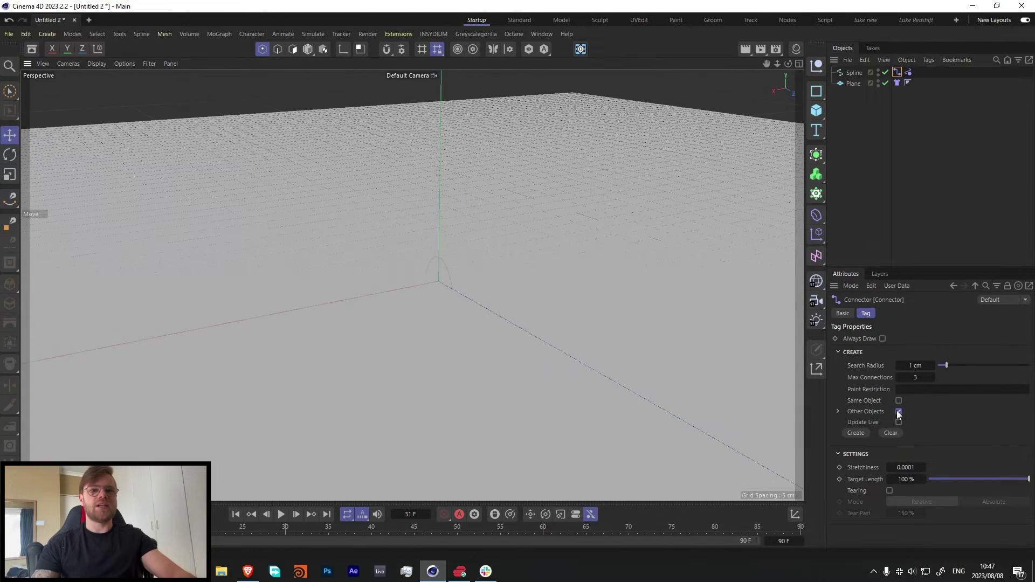
pyautogui.click(898, 421)
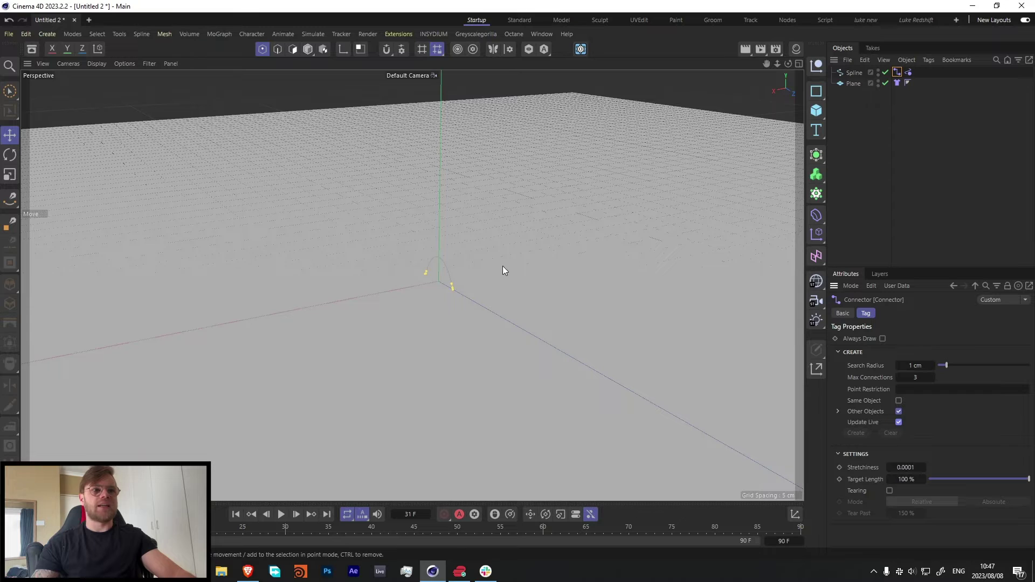
# - Play the simulation to examine how the connectors hold the falling cloth, and rewind to the first frame
pyautogui.moveTo(454, 286)
pyautogui.keyDown('alt'); pyautogui.mouseDown()
pyautogui.moveTo(535, 259)
pyautogui.moveTo(459, 293)
pyautogui.mouseUp(); pyautogui.keyUp('alt')
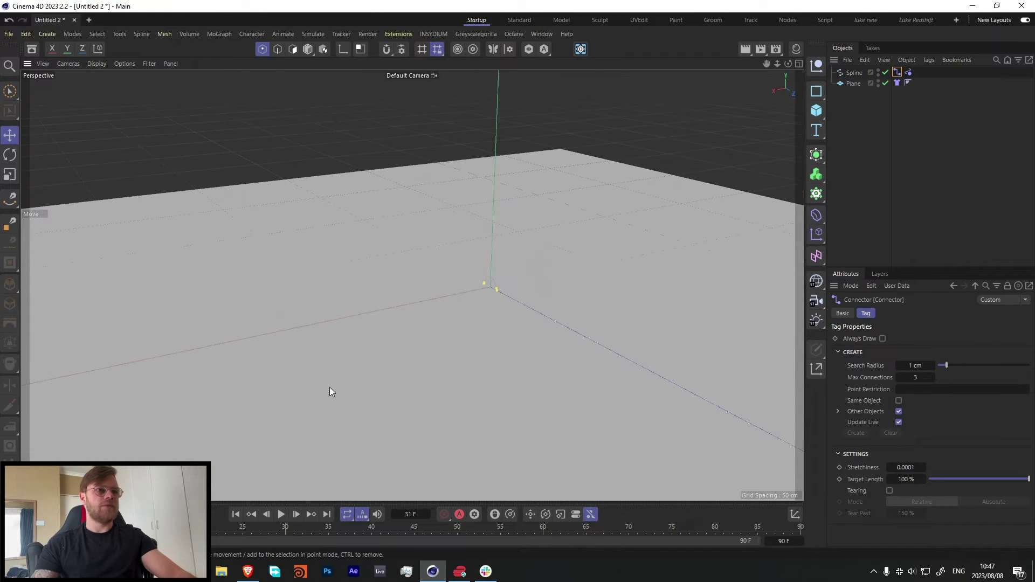
pyautogui.click(281, 515)
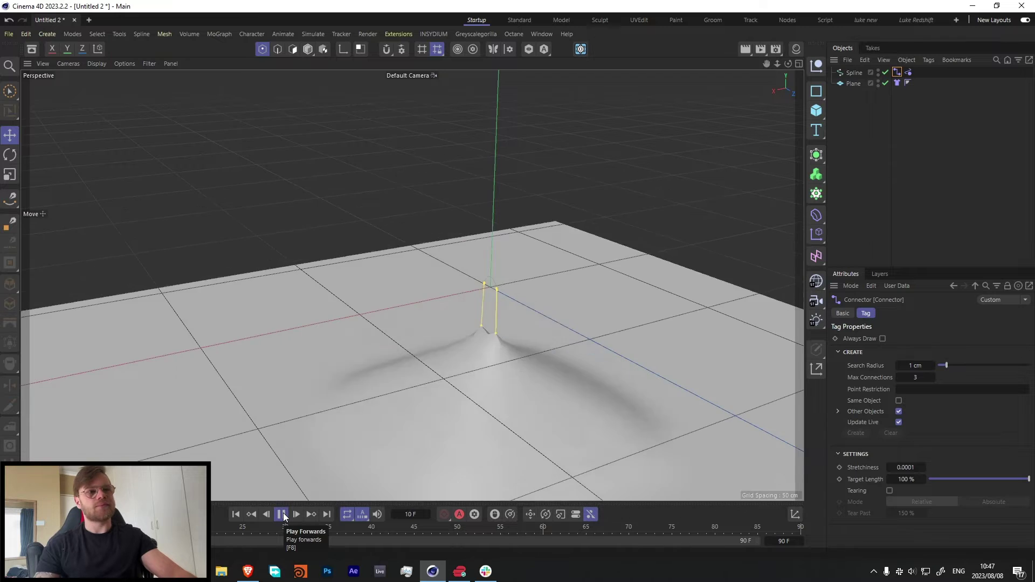
pyautogui.click(281, 515)
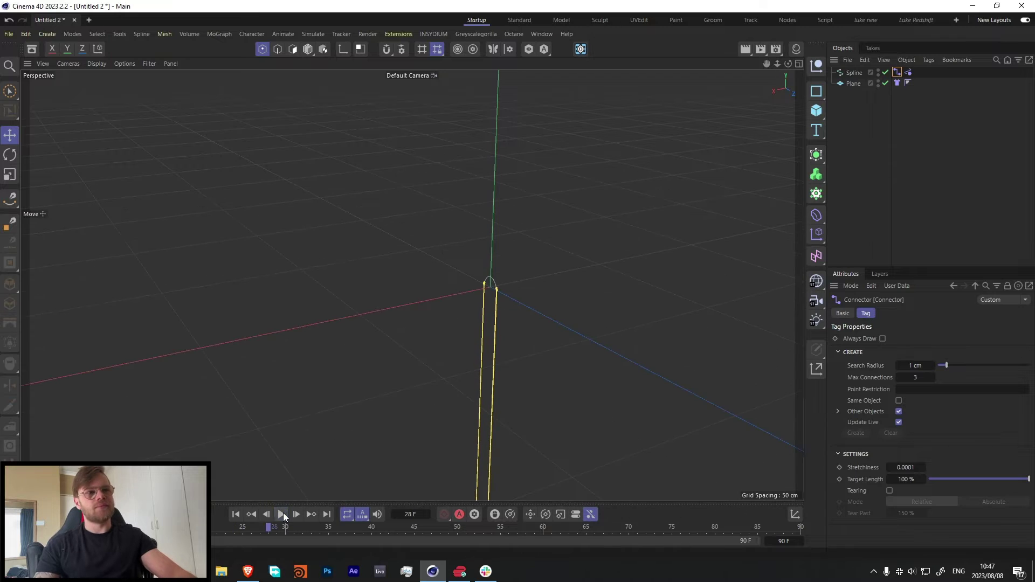
pyautogui.keyDown('alt'); pyautogui.moveTo(530, 419); pyautogui.dragTo(560, 483); pyautogui.keyUp('alt')
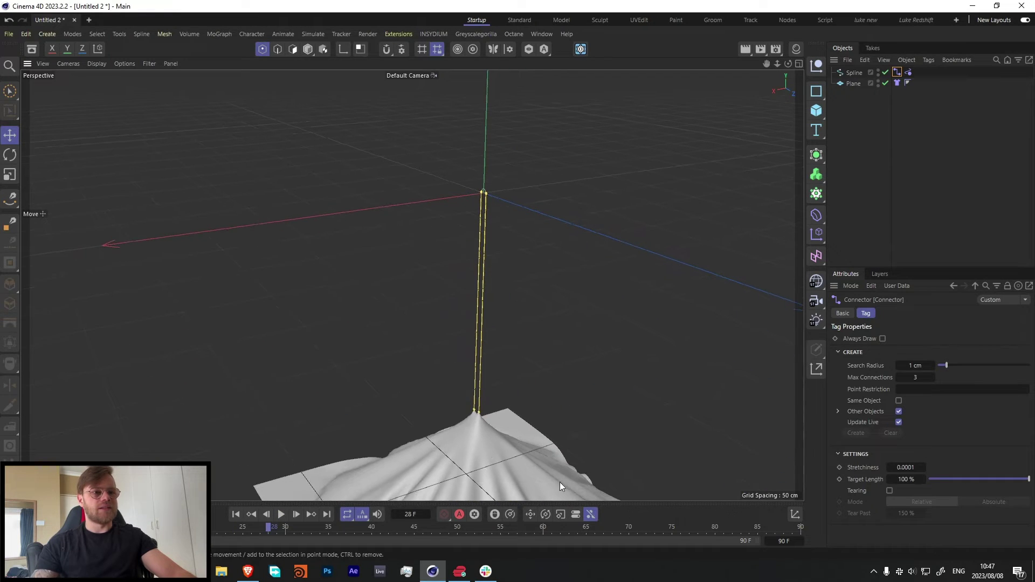
pyautogui.click(281, 515)
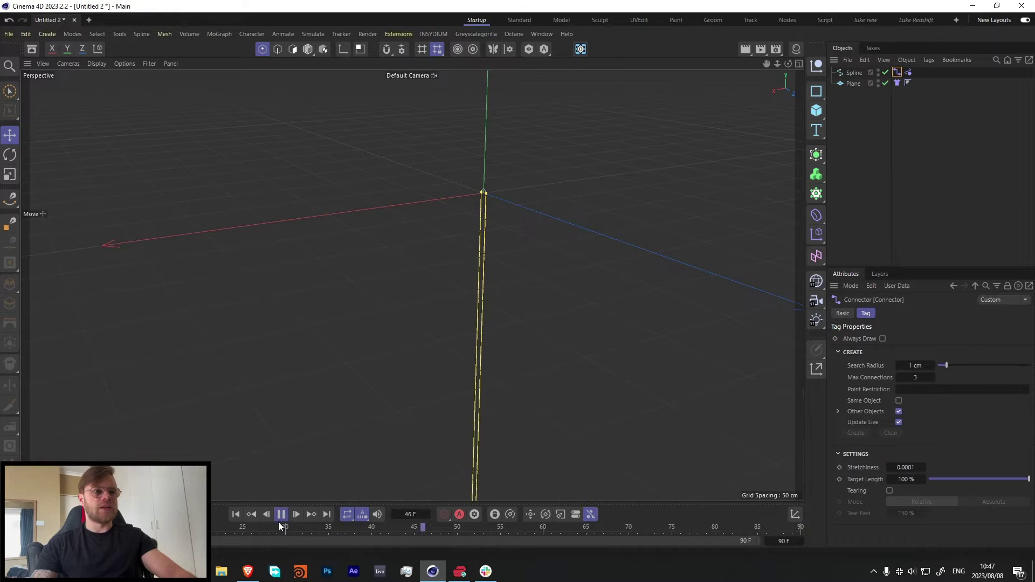
pyautogui.click(279, 516)
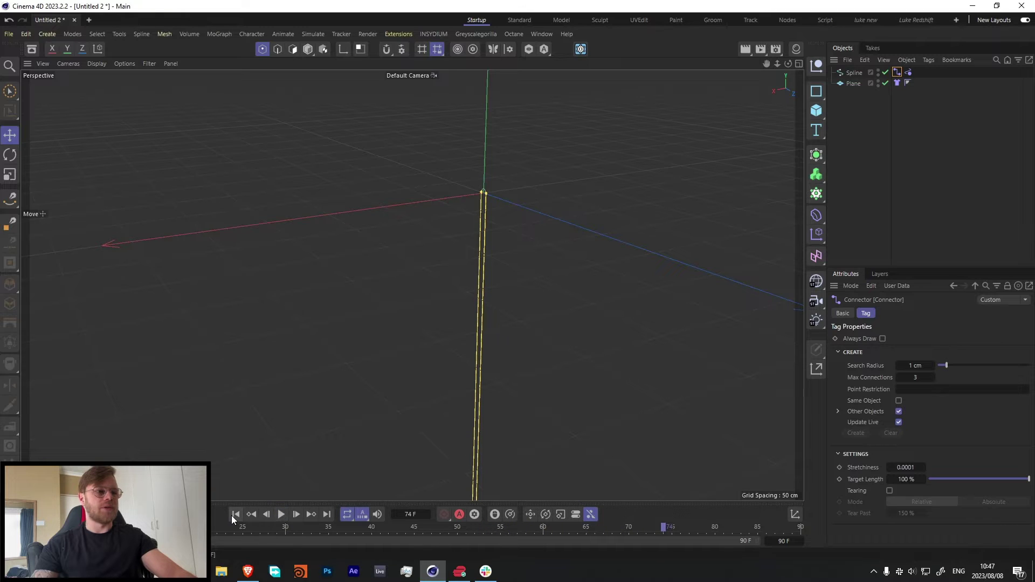
pyautogui.click(236, 514)
pyautogui.scroll(2, 508, 190)
pyautogui.scroll(3, 507, 192)
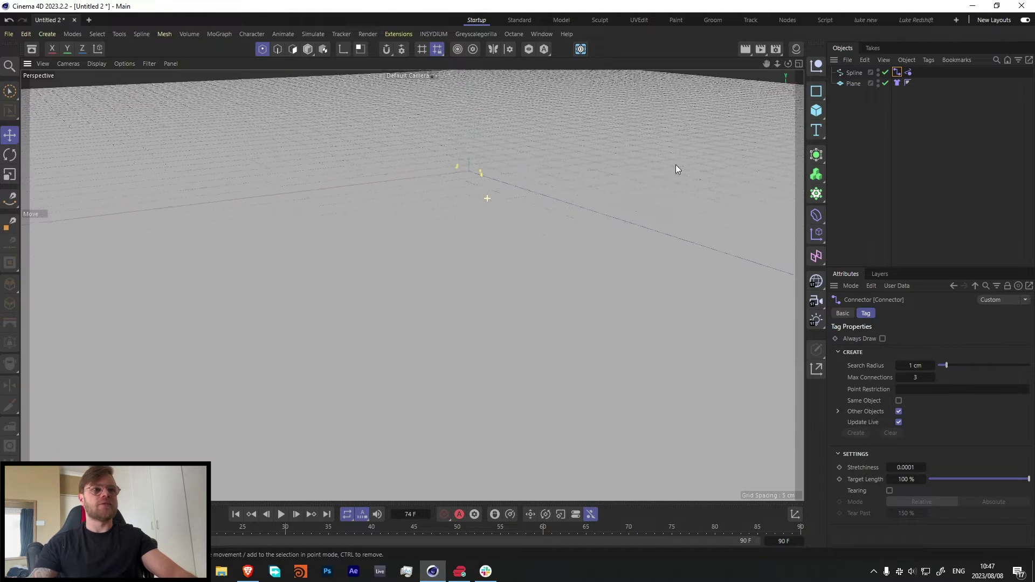
# - Set the Connector's search radius to 5.65 cm and its maximum connections to 4, and play the simulation to check the hold
pyautogui.moveTo(945, 361); pyautogui.dragTo(990, 360)
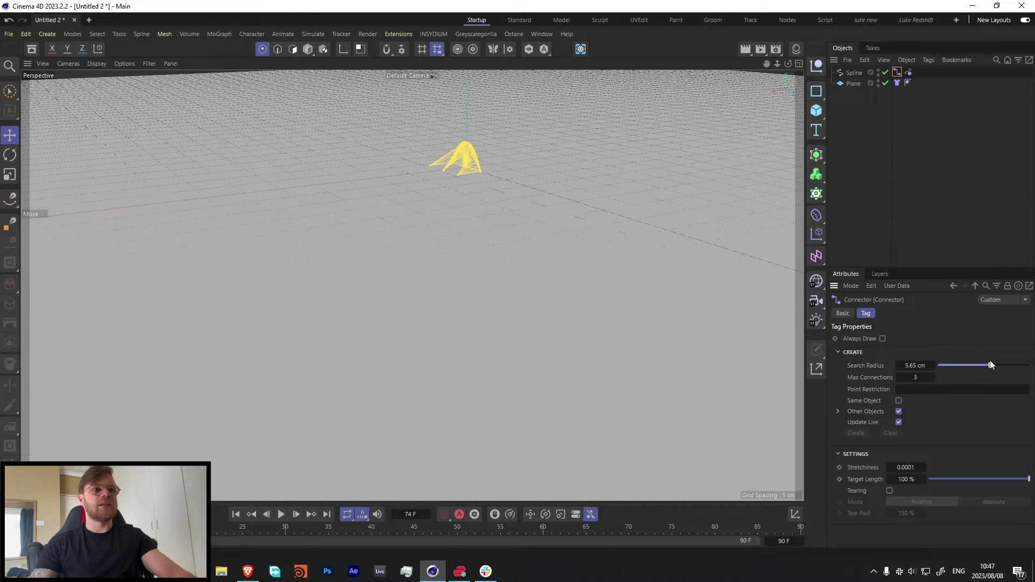
pyautogui.click(931, 375)
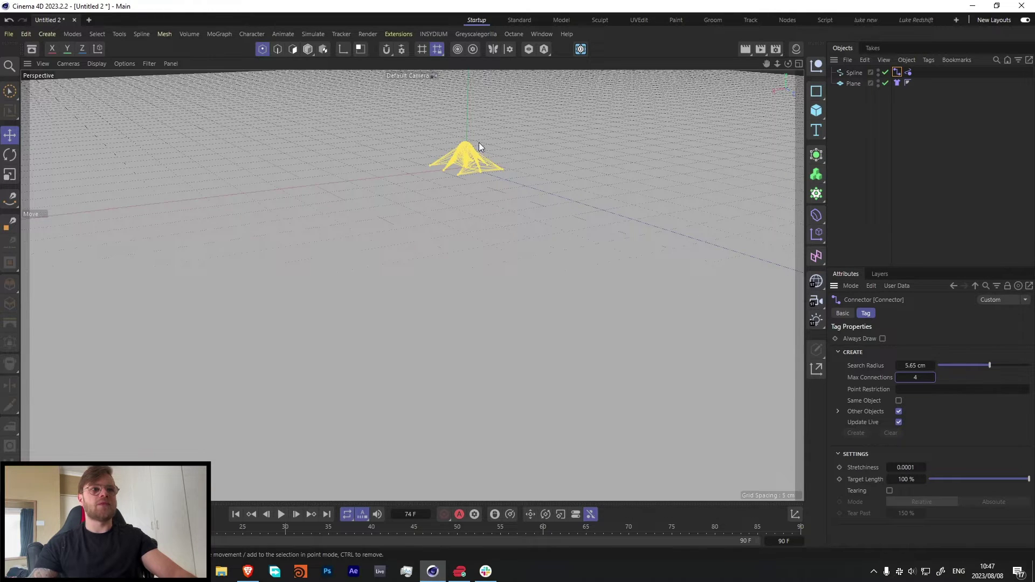
pyautogui.scroll(2, 463, 173)
pyautogui.scroll(-5, 463, 203)
pyautogui.keyDown('alt'); pyautogui.moveTo(403, 271); pyautogui.dragTo(484, 231); pyautogui.keyUp('alt')
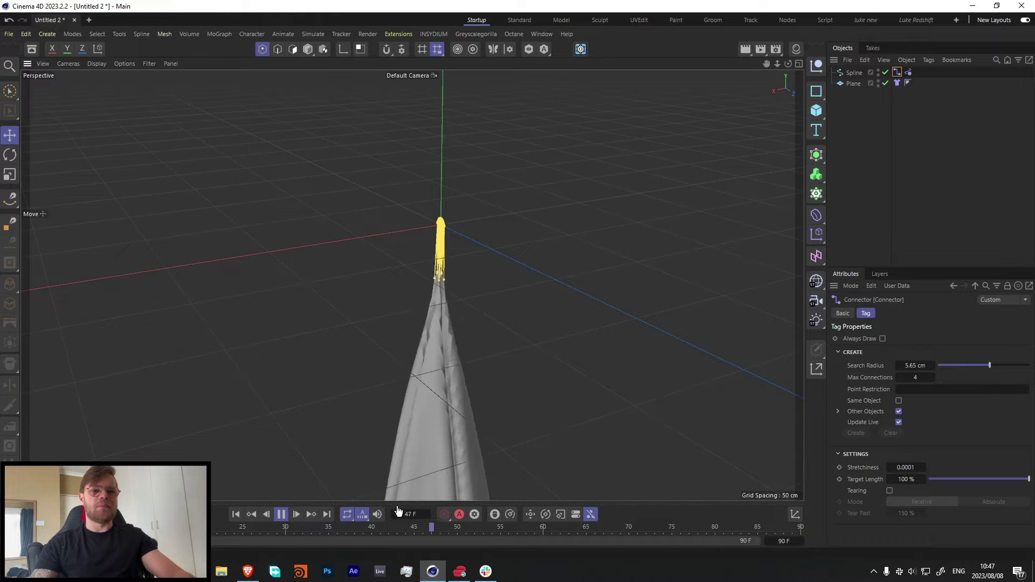
pyautogui.click(280, 514)
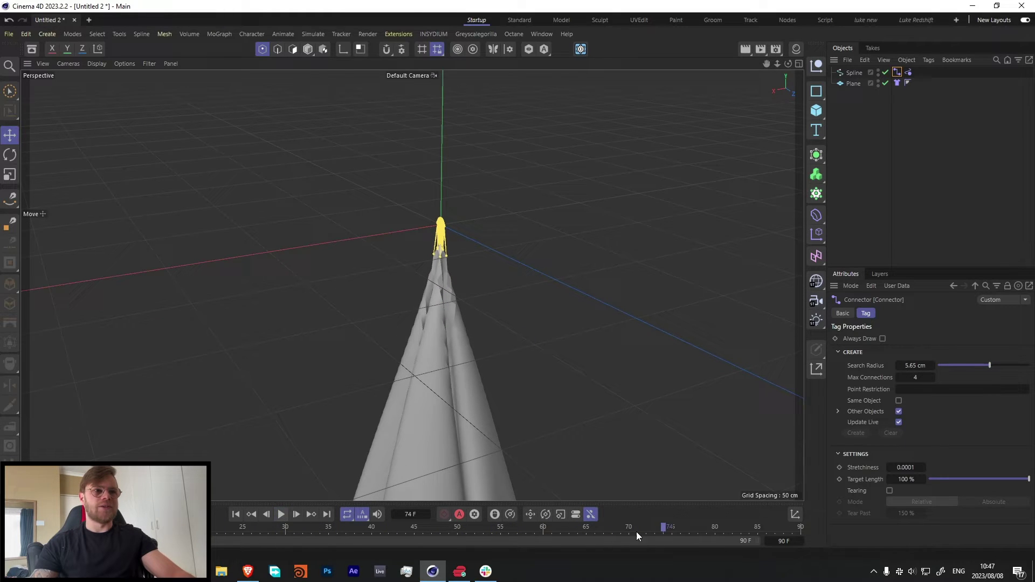
# - Extend the timeline's end to frame 180
pyautogui.doubleClick(782, 542)
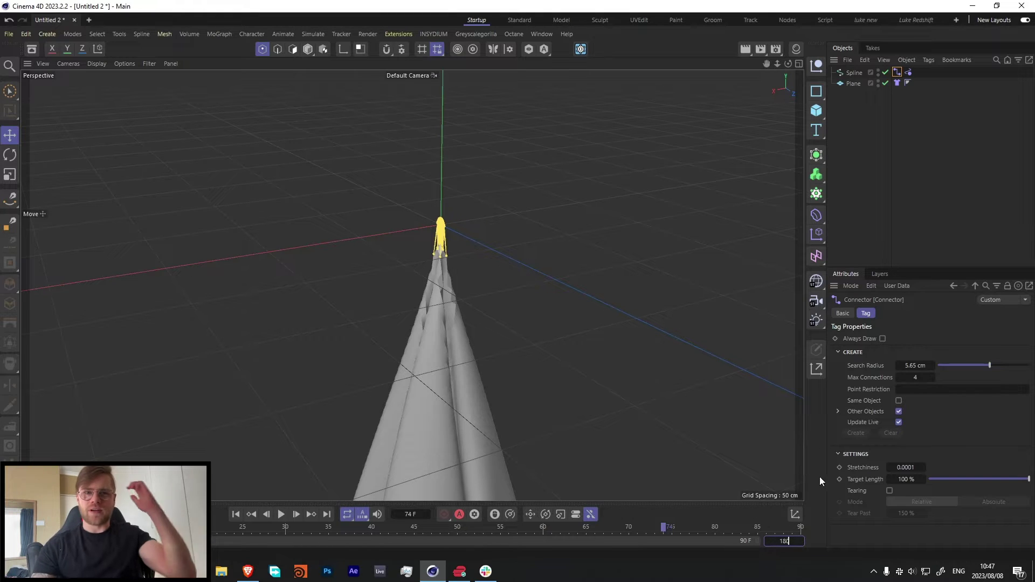
pyautogui.write('180')
pyautogui.press('Return')
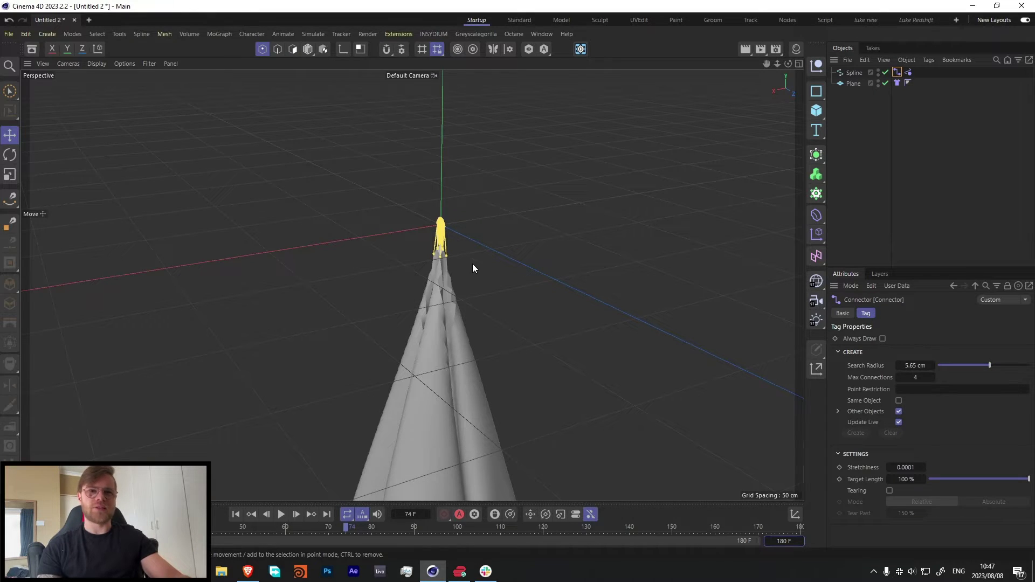
# - Set the simulation substeps to 25 in the project settings and replay the simulation from the first frame
pyautogui.hotkey('ctrl', 'd')
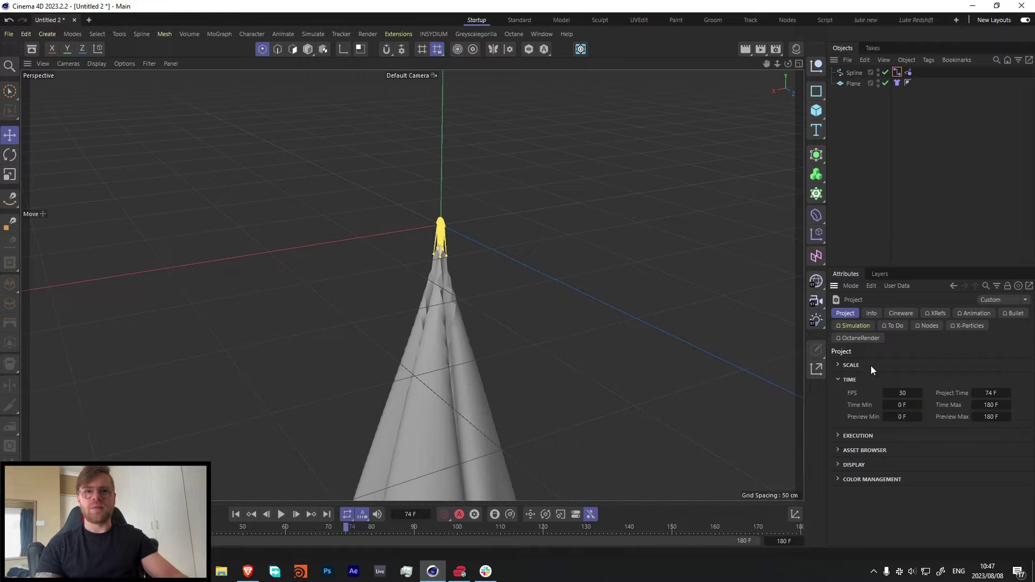
pyautogui.click(847, 325)
pyautogui.click(851, 366)
pyautogui.click(879, 364)
pyautogui.click(934, 389)
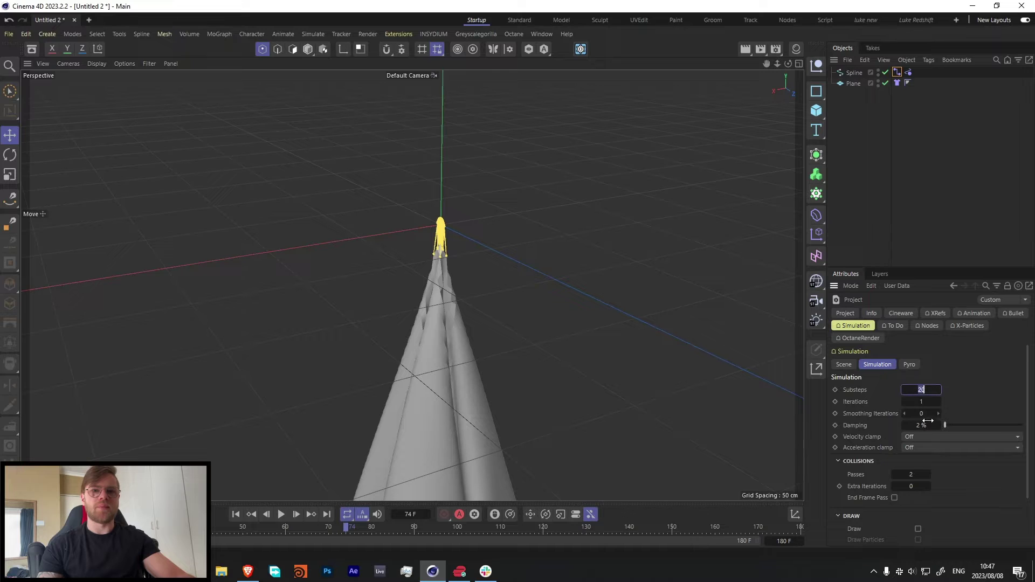
pyautogui.write('25')
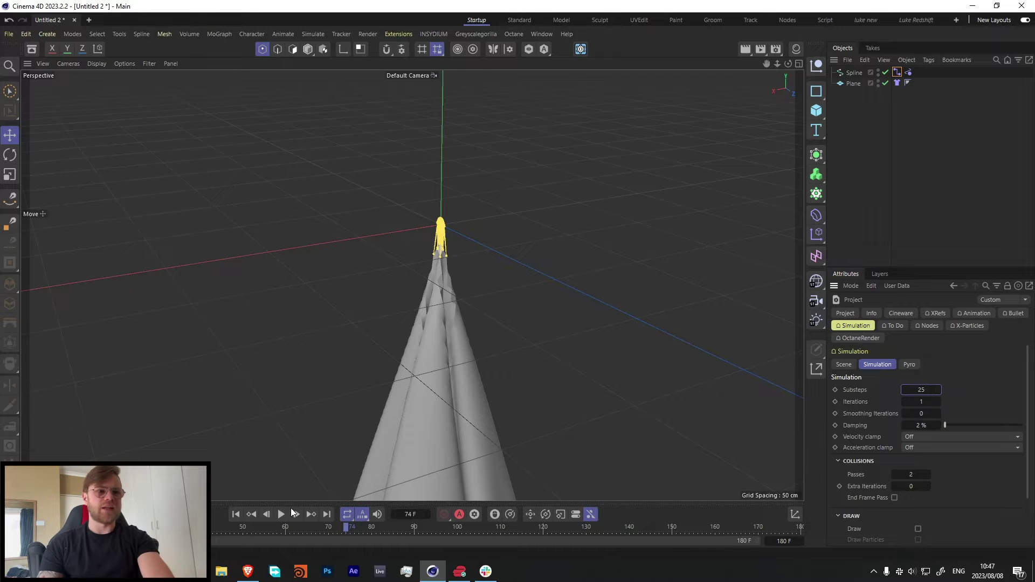
pyautogui.click(236, 514)
pyautogui.click(280, 514)
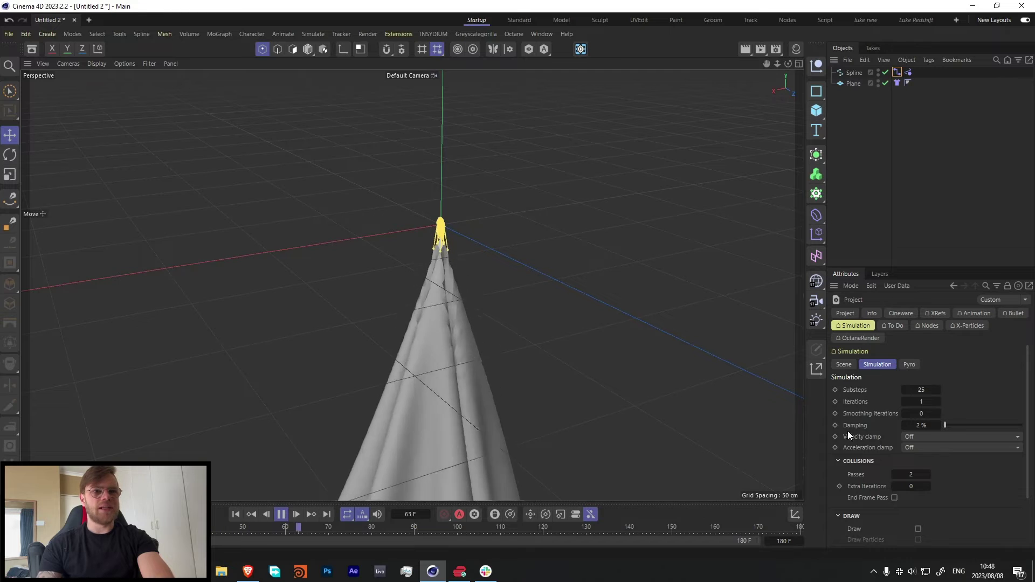
# - Set the simulation substeps to 30, replay the simulation, and rewind to the first frame
pyautogui.doubleClick(917, 389)
pyautogui.write('30')
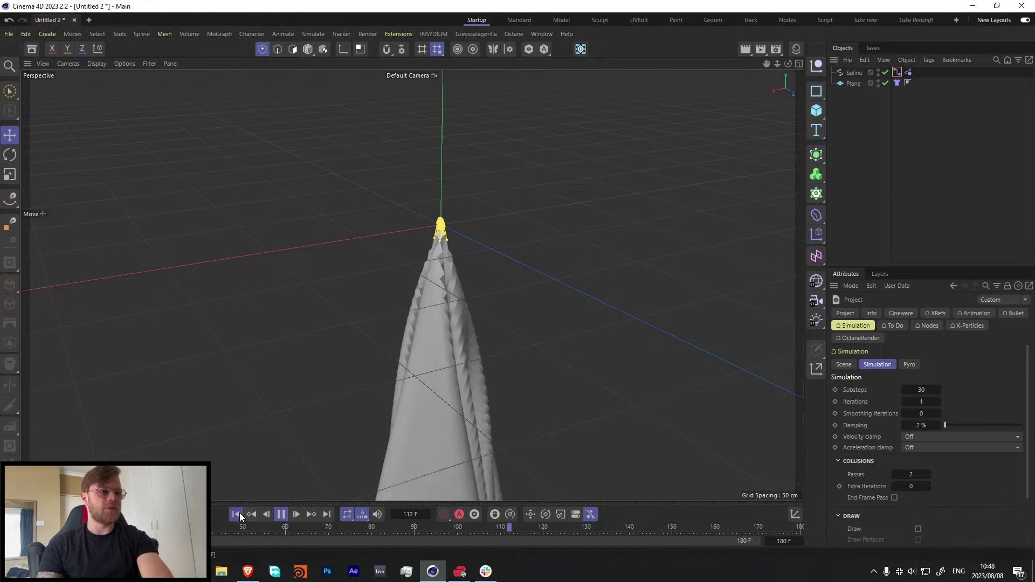
pyautogui.click(236, 514)
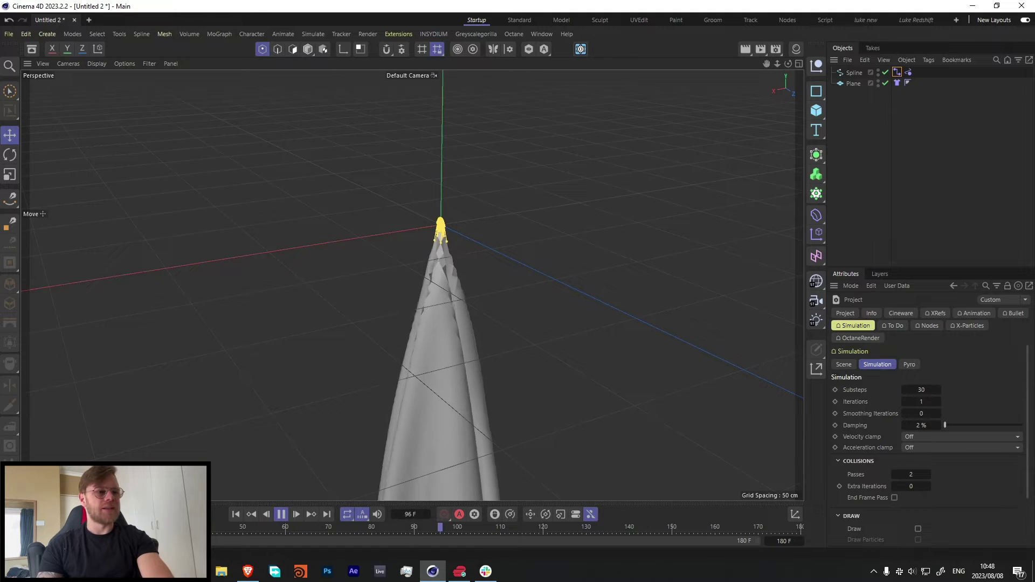
pyautogui.click(286, 513)
pyautogui.click(233, 514)
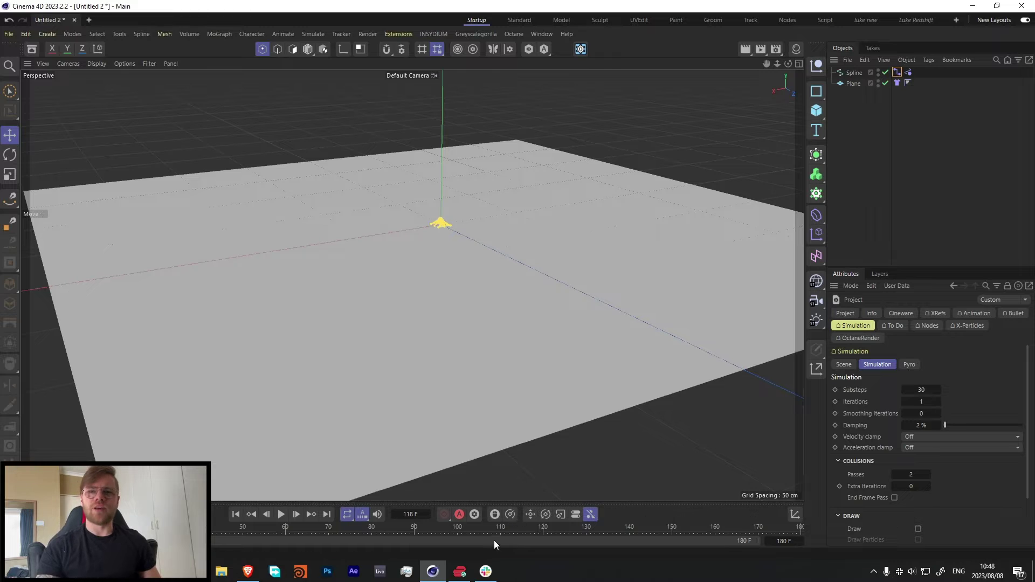
# - Place the spline in a grid Cloner and set the clone spacing to 189 cm in X and 187 cm in Z
pyautogui.scroll(-5, 473, 239)
pyautogui.scroll(6, 395, 286)
pyautogui.keyDown('alt'); pyautogui.moveTo(451, 212); pyautogui.dragTo(518, 236); pyautogui.keyUp('alt')
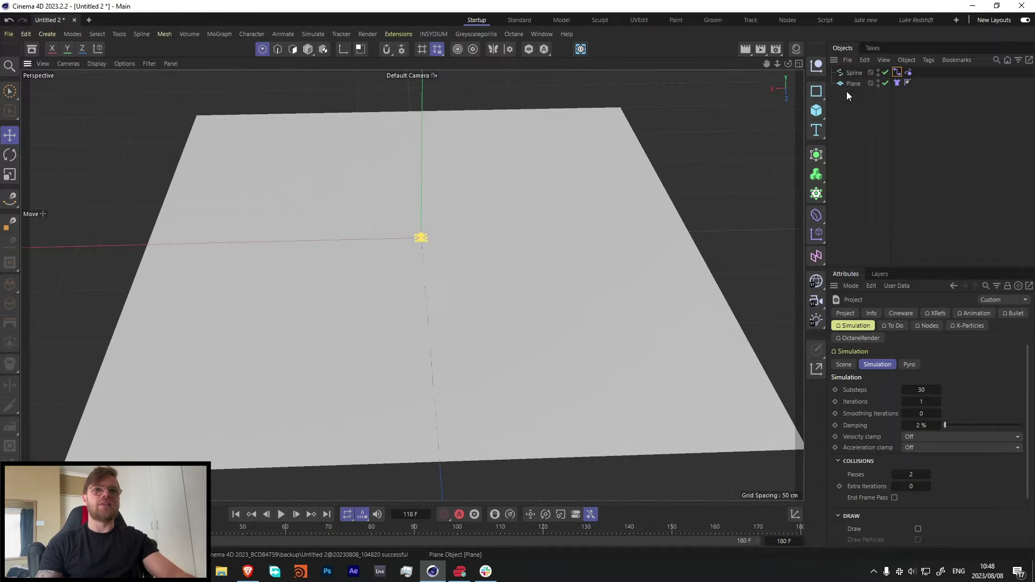
pyautogui.click(853, 73)
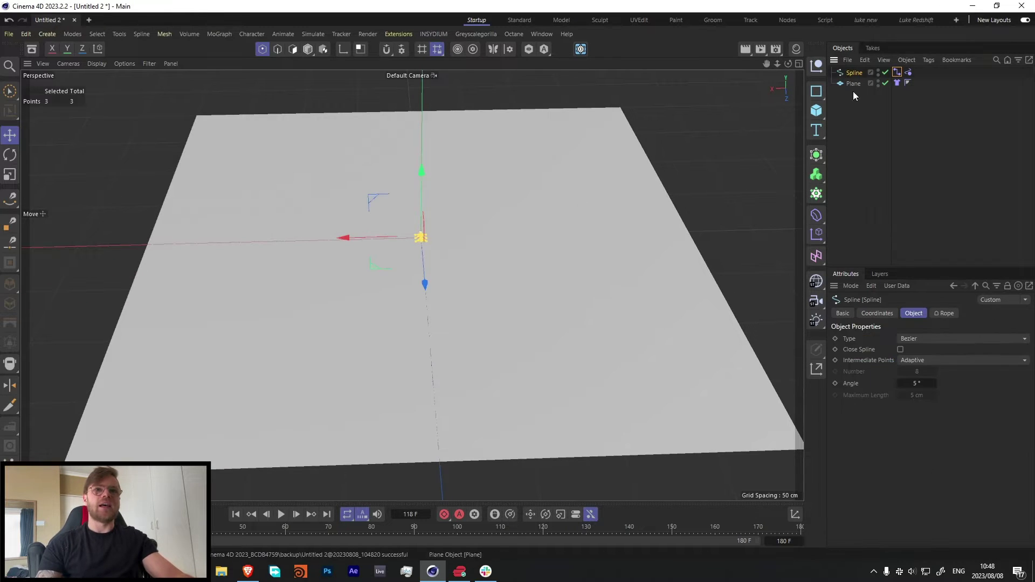
pyautogui.keyDown('alt'); pyautogui.click(816, 193); pyautogui.keyUp('alt')
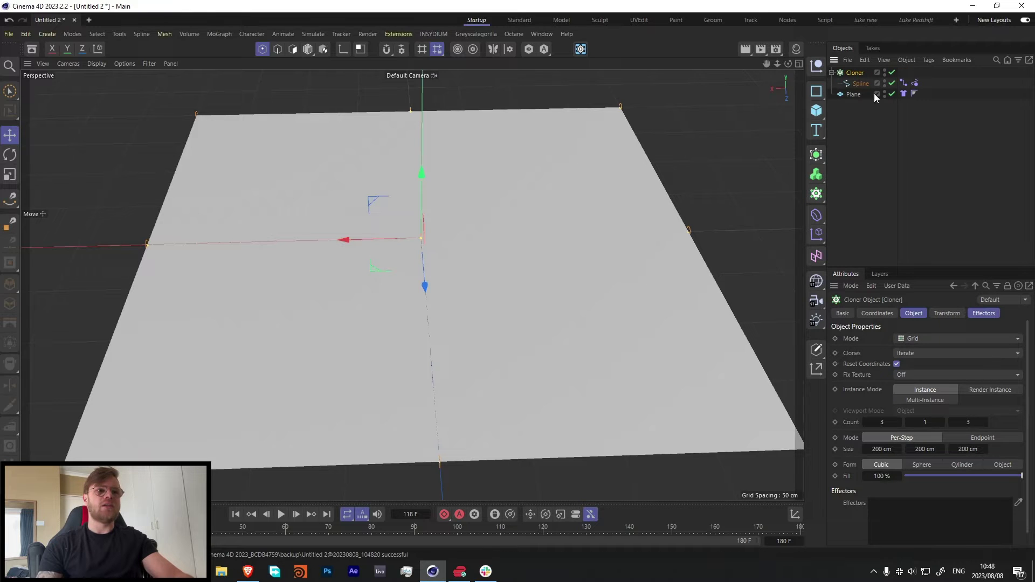
pyautogui.moveTo(870, 448); pyautogui.dragTo(868, 449)
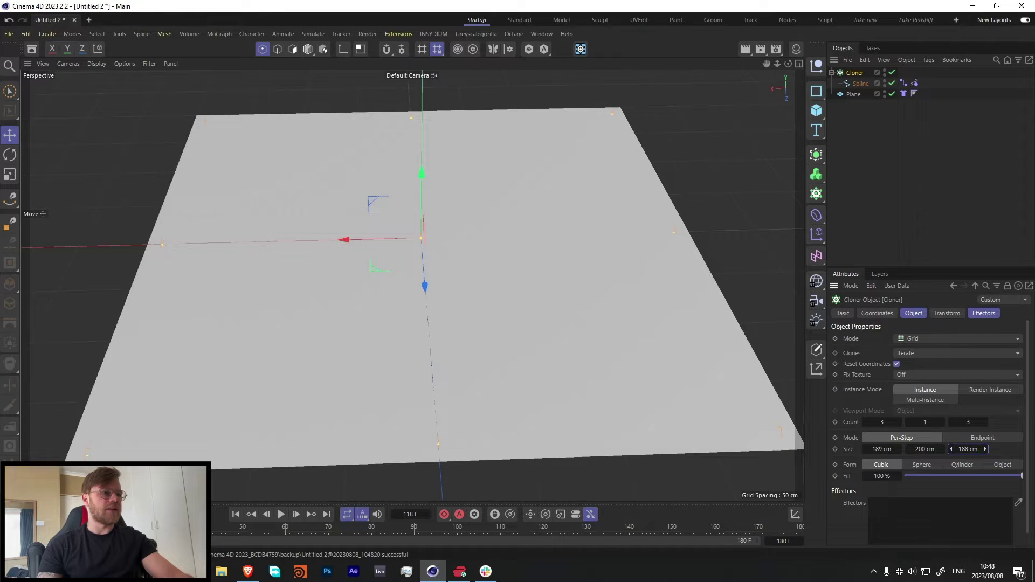
# - Move the spline's Connector and Rope tags onto the Cloner, refresh its live connections, and leave Update Live off
pyautogui.moveTo(927, 91); pyautogui.dragTo(906, 76)
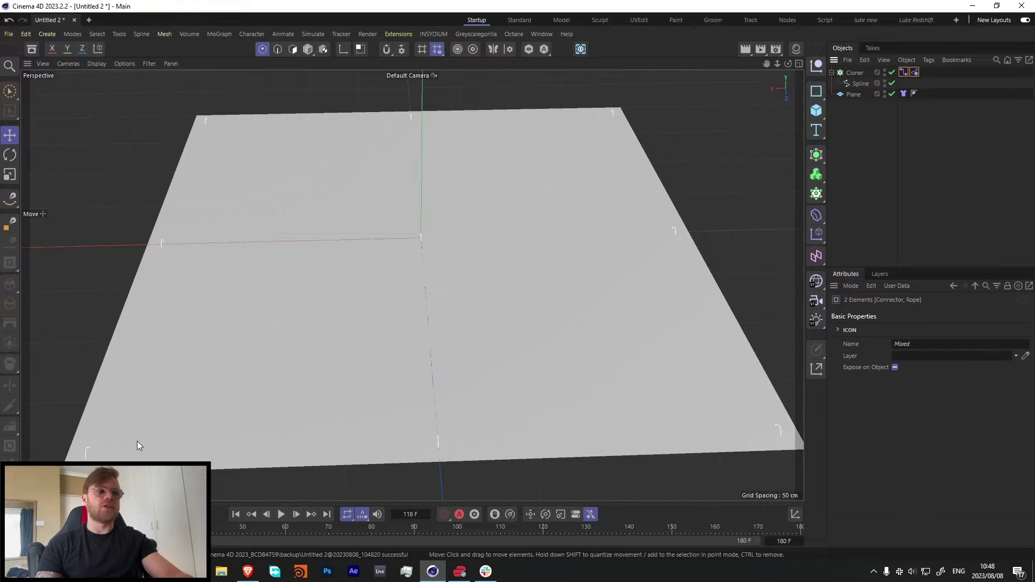
pyautogui.click(904, 72)
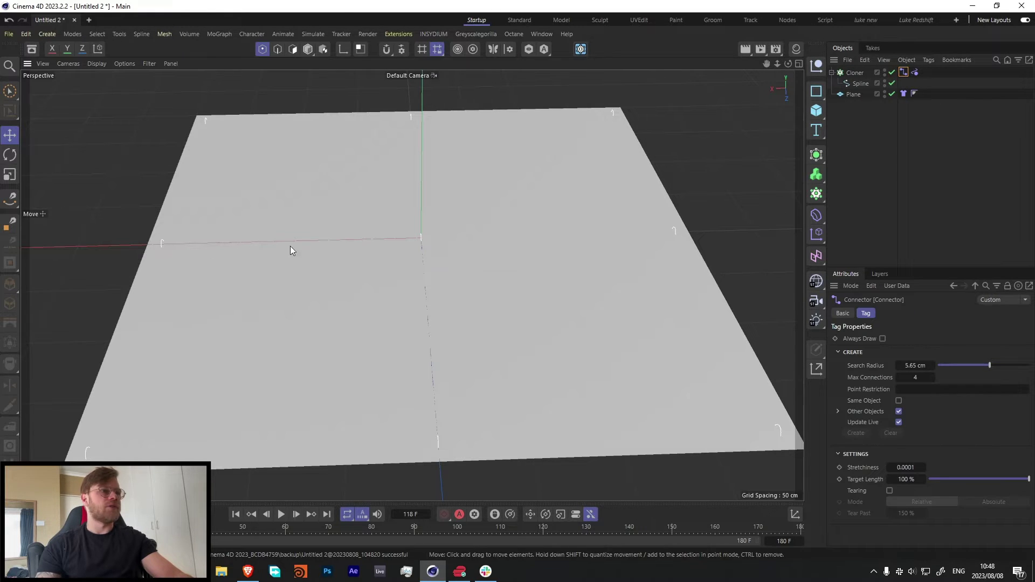
pyautogui.click(898, 423)
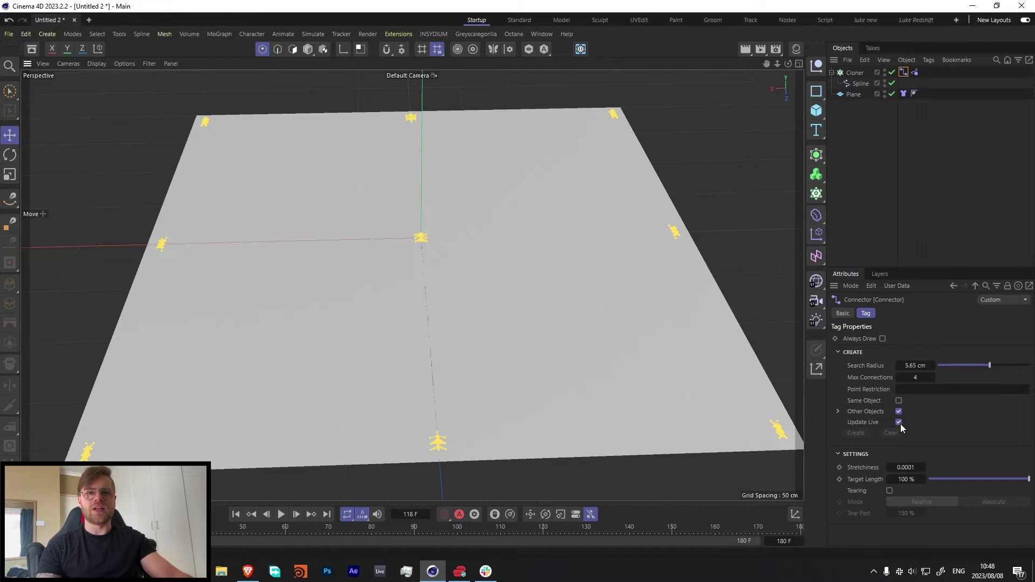
pyautogui.click(899, 422)
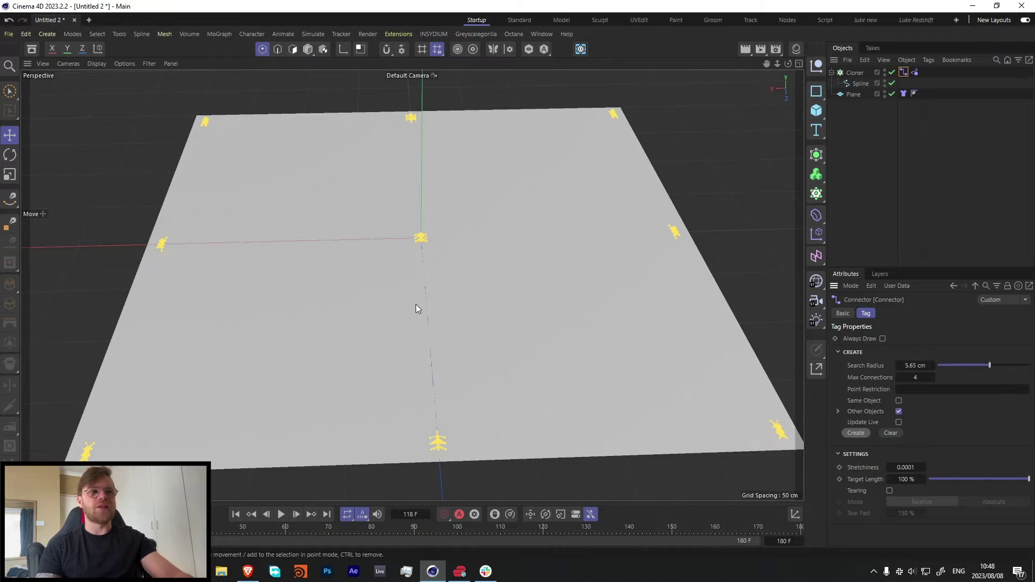
# - Play the simulation to examine how the cloned hooks hold the cloth, and rewind to the first frame
pyautogui.click(280, 515)
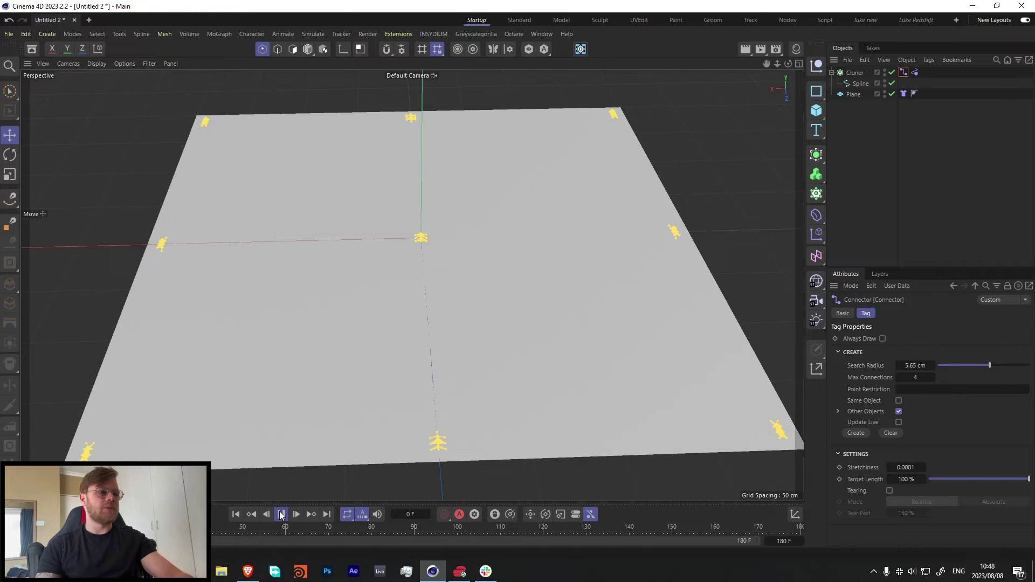
pyautogui.keyDown('alt'); pyautogui.moveTo(377, 374); pyautogui.dragTo(387, 303); pyautogui.keyUp('alt')
pyautogui.click(281, 514)
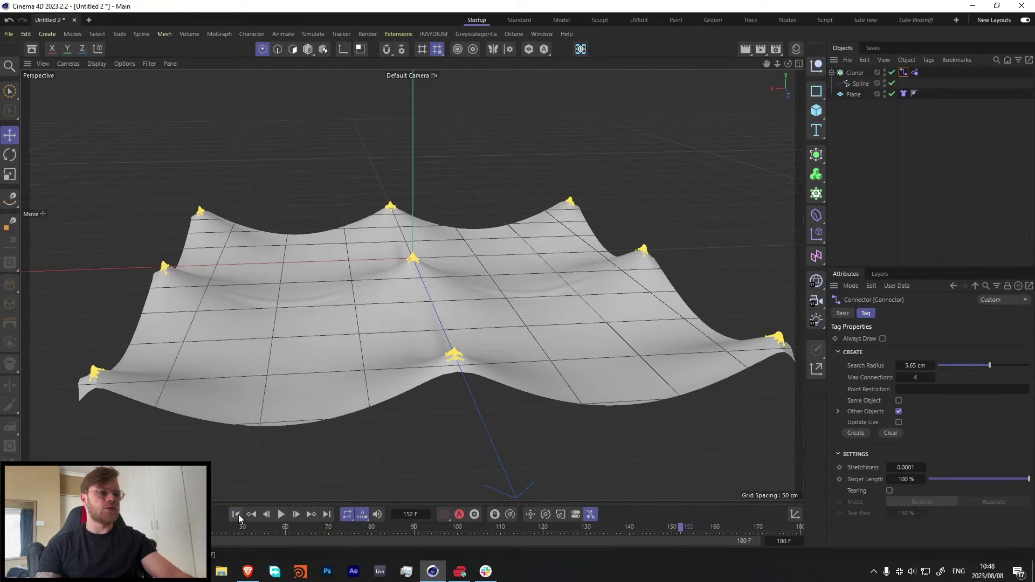
pyautogui.click(237, 514)
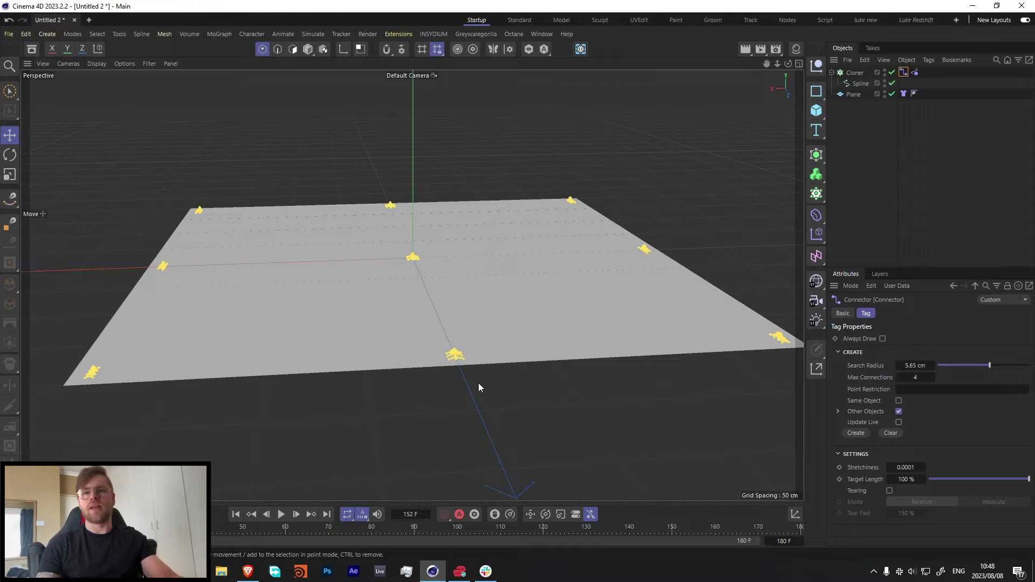
# - Draw a narrow five-point Bezier spline in the front view, shaped like a tall U passing through the central hook
pyautogui.middleClick(382, 247)
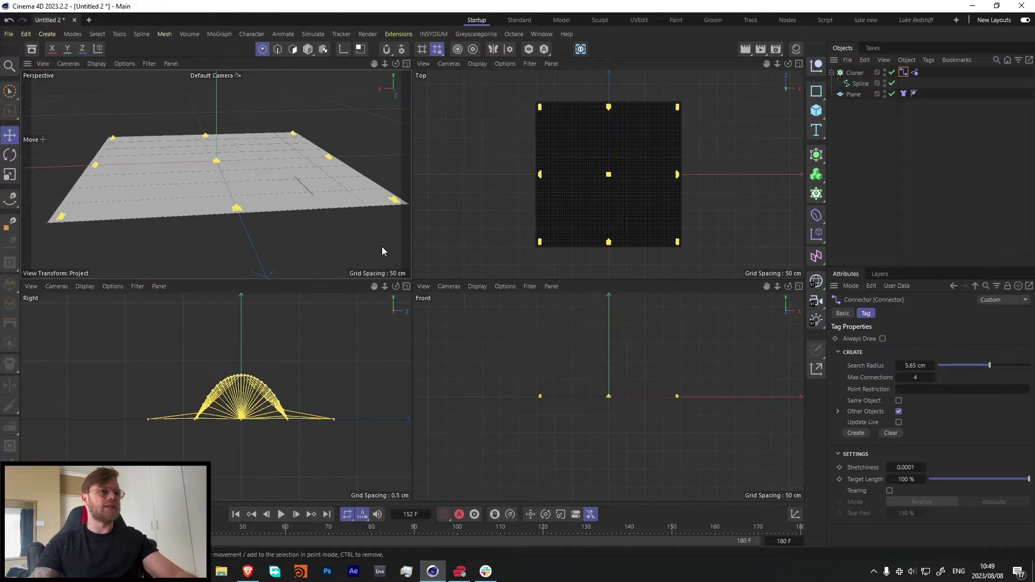
pyautogui.middleClick(261, 402)
pyautogui.middleClick(410, 376)
pyautogui.middleClick(654, 374)
pyautogui.scroll(-5, 413, 289)
pyautogui.press('p')
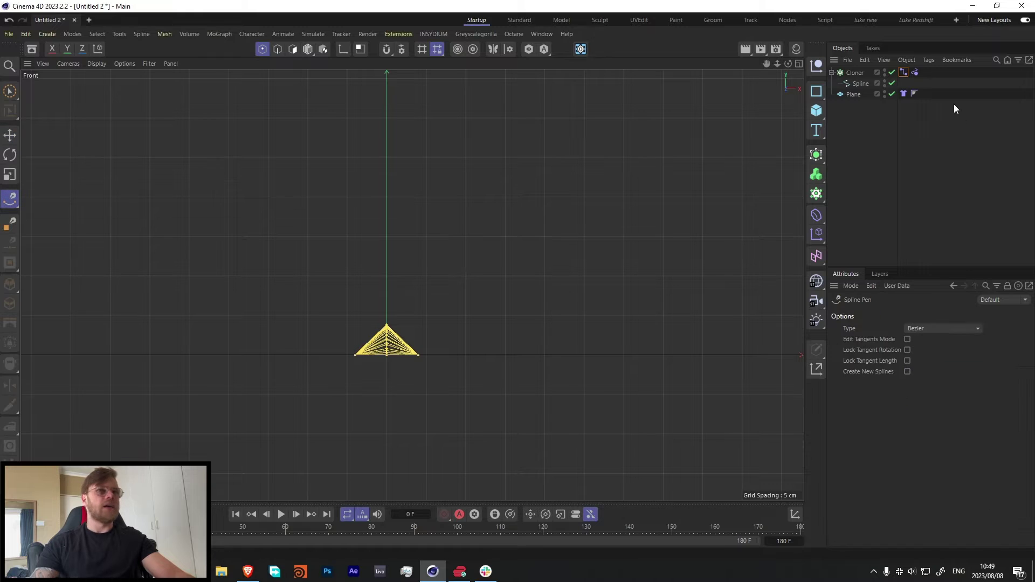
pyautogui.click(954, 105)
pyautogui.hotkey('shift', 'f')
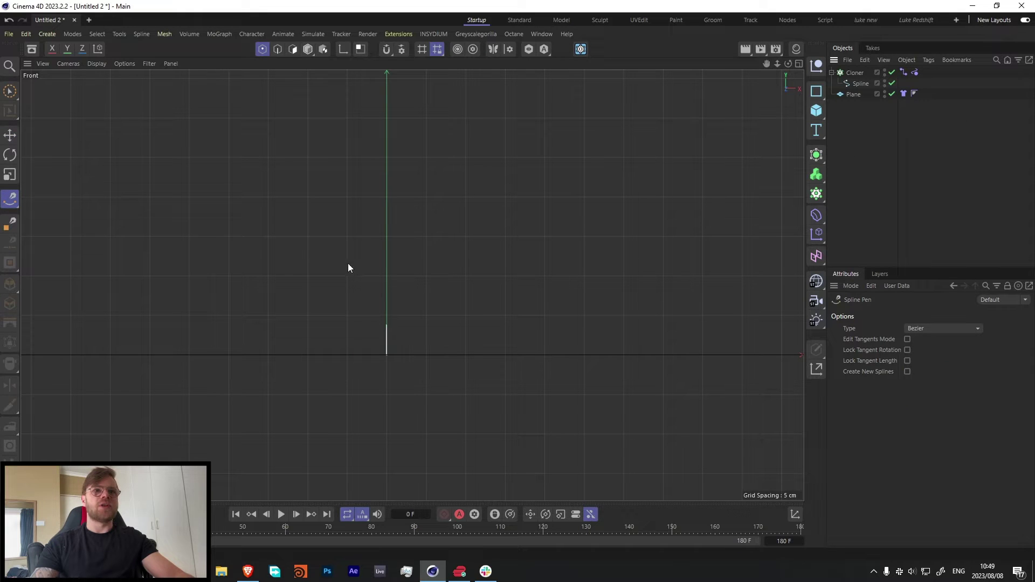
pyautogui.click(376, 118)
pyautogui.click(380, 322)
pyautogui.click(386, 334)
pyautogui.click(390, 324)
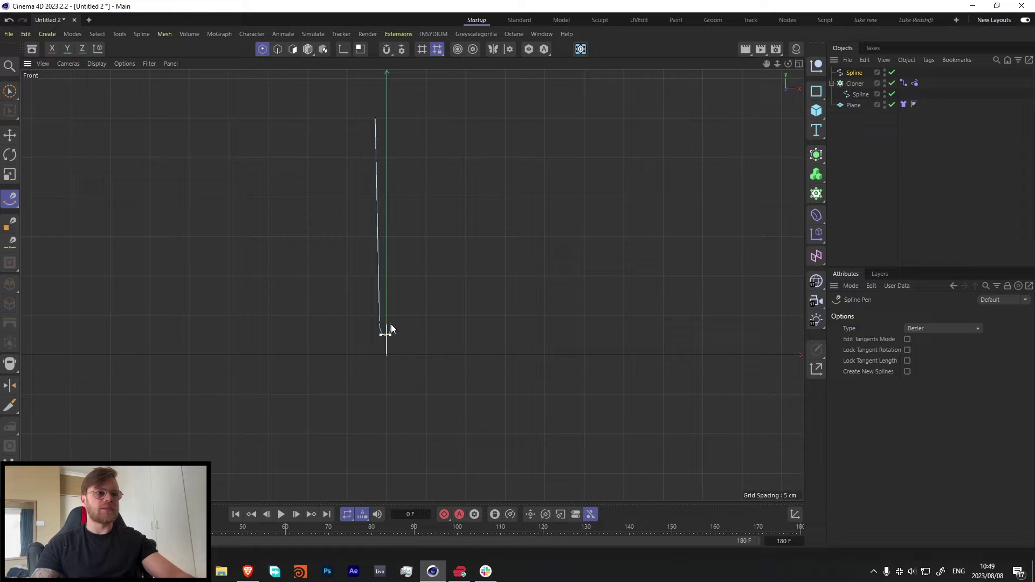
pyautogui.middleClick(400, 120)
pyautogui.middleClick(377, 132)
# - Select the two upper end points of the new U-shaped spline and raise them high above the cloth
pyautogui.click(854, 72)
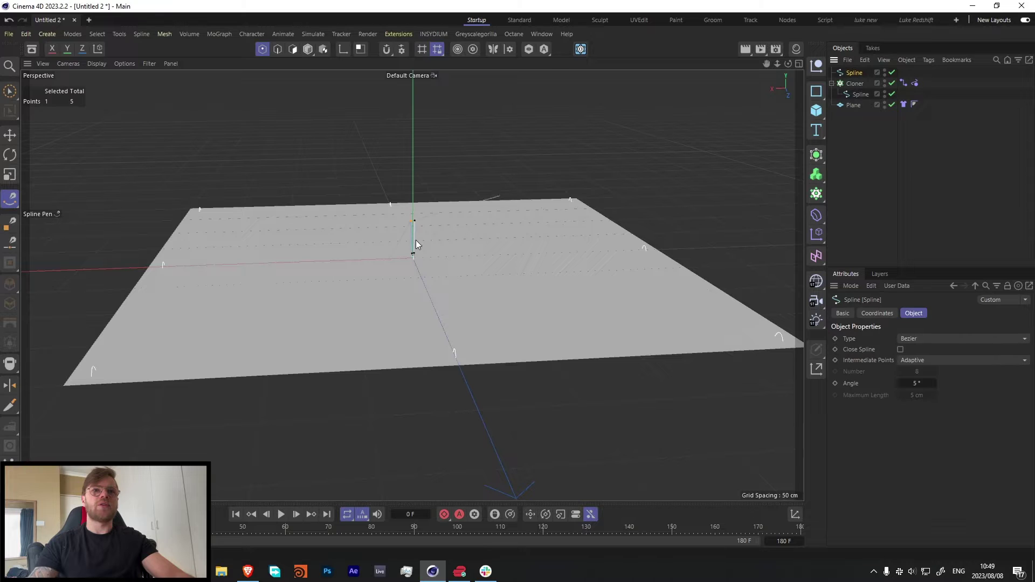
pyautogui.scroll(3, 416, 240)
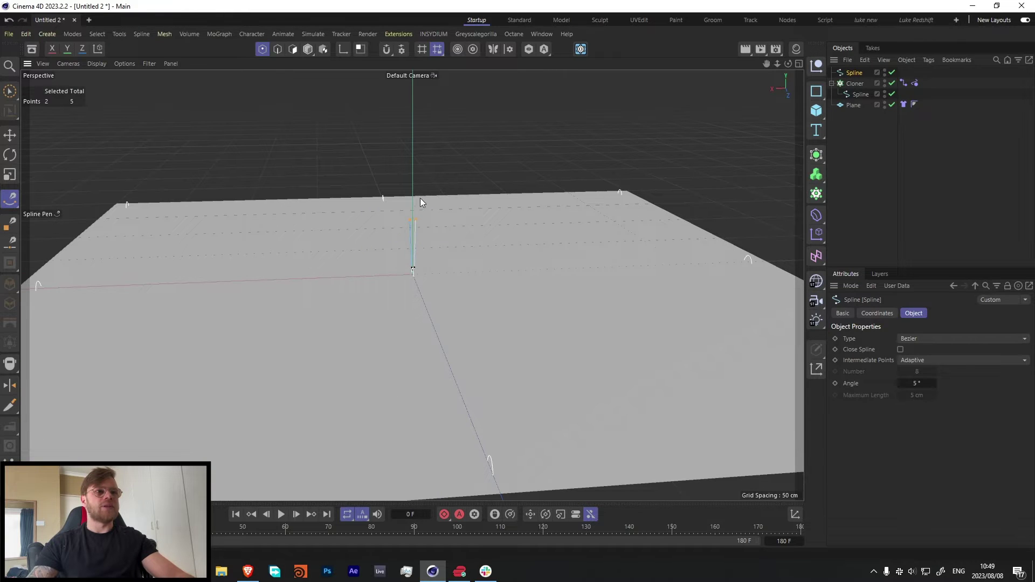
pyautogui.press('e')
pyautogui.moveTo(411, 178); pyautogui.dragTo(414, 21)
pyautogui.scroll(-5, 438, 251)
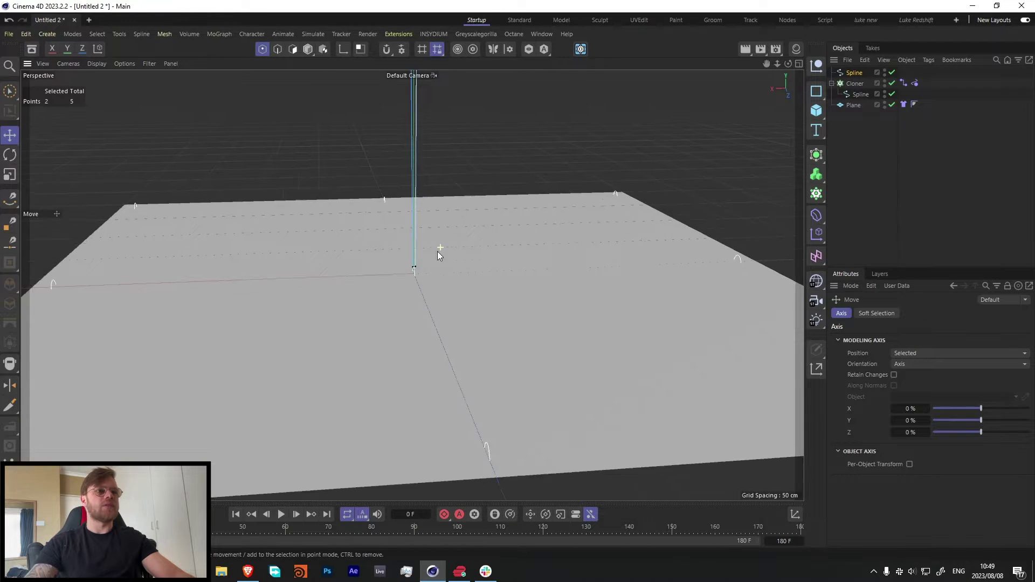
pyautogui.keyDown('alt'); pyautogui.moveTo(402, 272); pyautogui.dragTo(400, 175, button='middle'); pyautogui.keyUp('alt')
pyautogui.moveTo(409, 127); pyautogui.dragTo(410, 70)
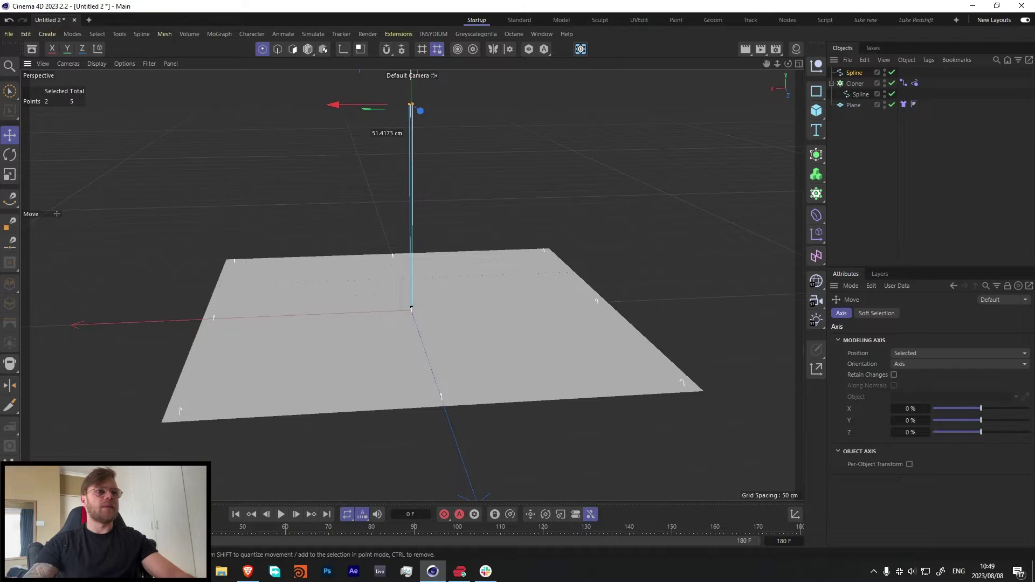
# - Duplicate the Cloner and replace the spline inside the copy with the tall U-shaped spline
pyautogui.keyDown('alt'); pyautogui.moveTo(444, 423); pyautogui.dragTo(431, 316); pyautogui.keyUp('alt')
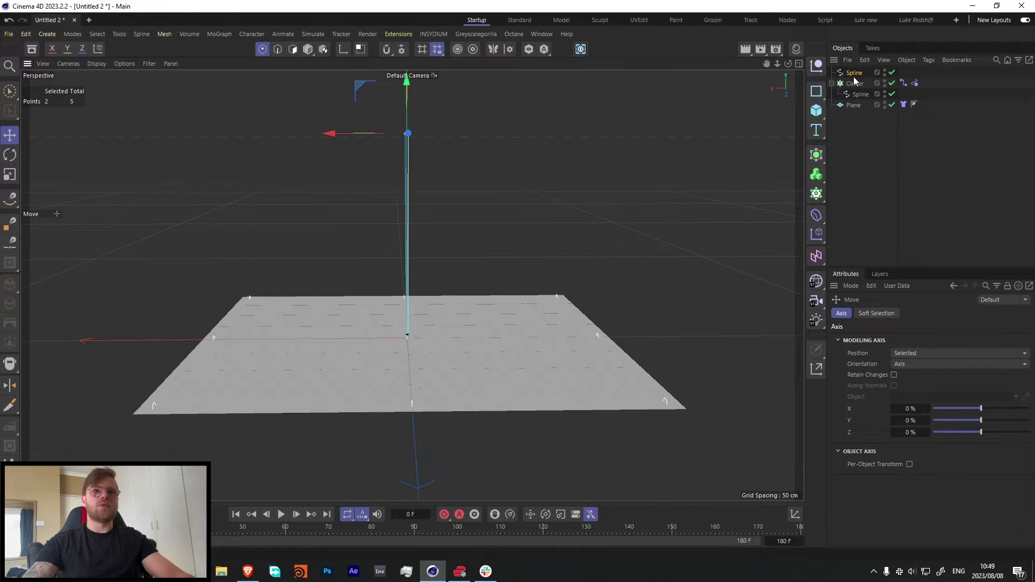
pyautogui.keyDown('ctrl'); pyautogui.moveTo(855, 83); pyautogui.dragTo(865, 80); pyautogui.keyUp('ctrl')
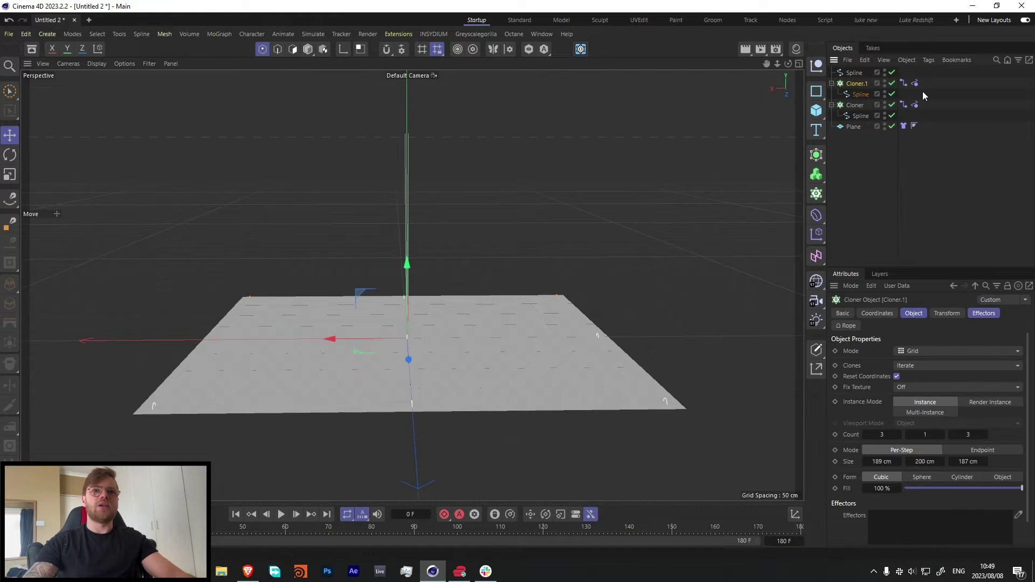
pyautogui.click(861, 94)
pyautogui.scroll(-1, 860, 91)
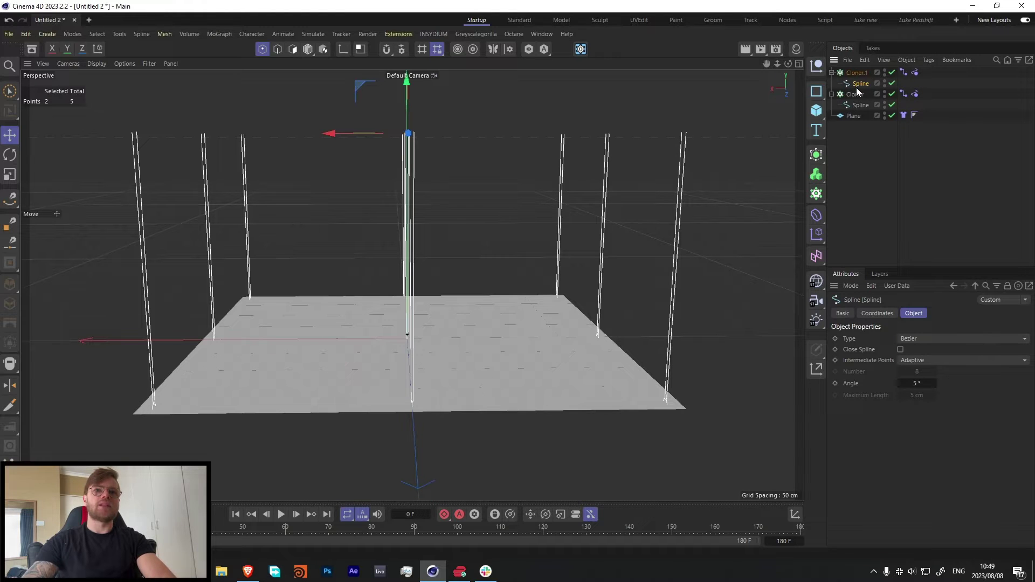
# - Rename the copied Cloner holding the tall U-shaped spline to Rope and the original Cloner to Connector
pyautogui.click(857, 74)
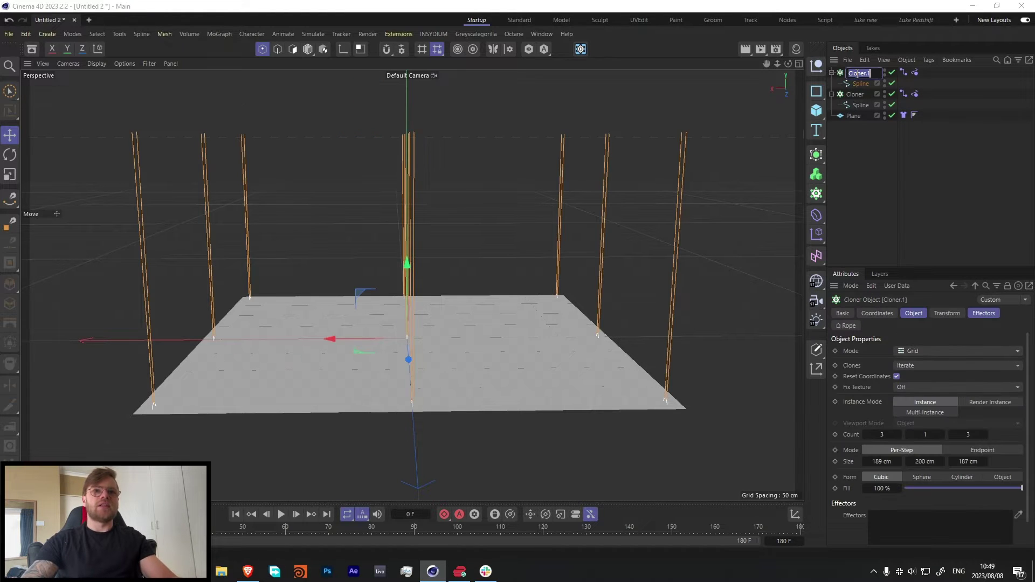
pyautogui.doubleClick(857, 73)
pyautogui.write('Rope')
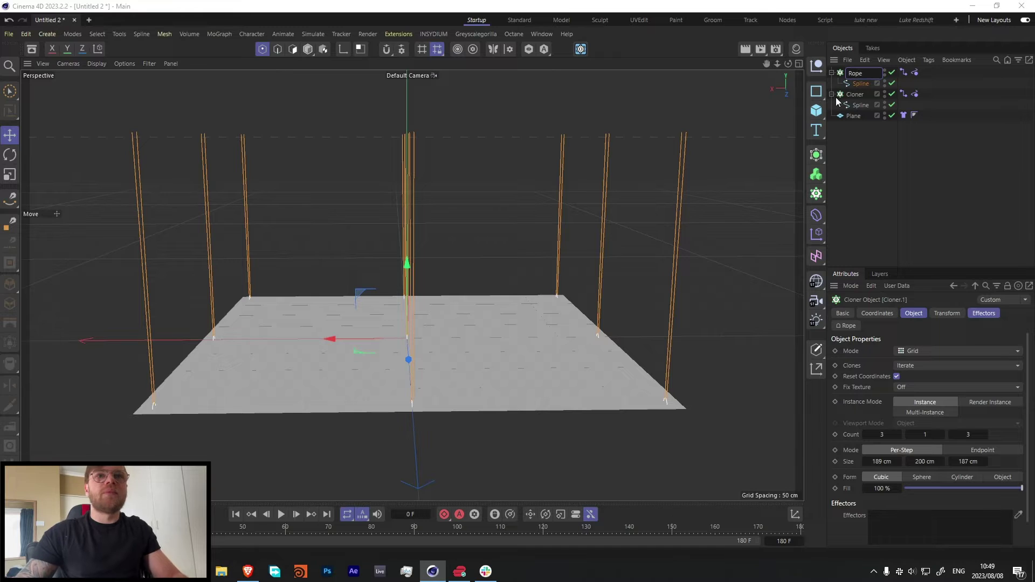
pyautogui.click(853, 95)
pyautogui.doubleClick(851, 94)
pyautogui.write('Connector')
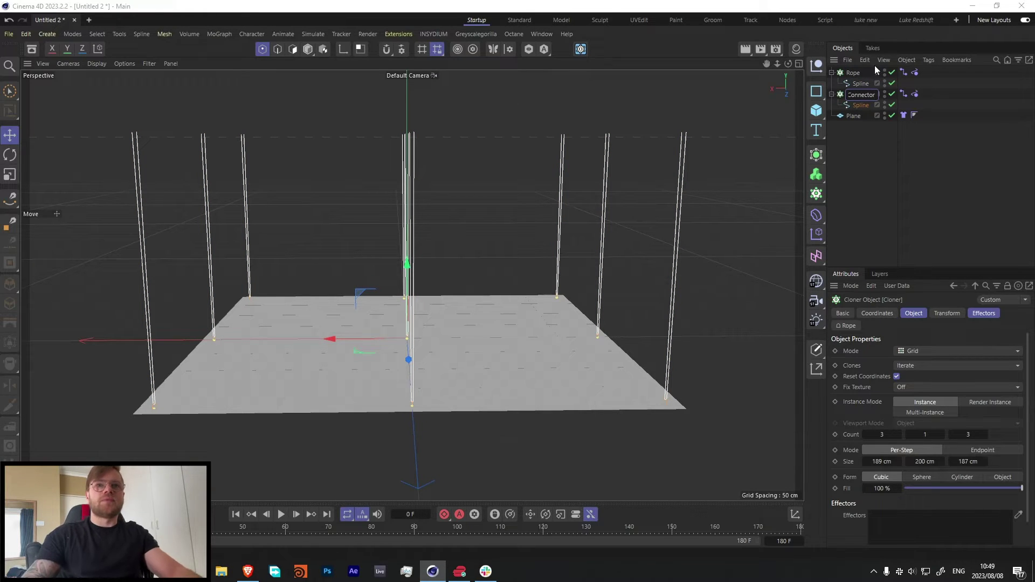
pyautogui.click(920, 96)
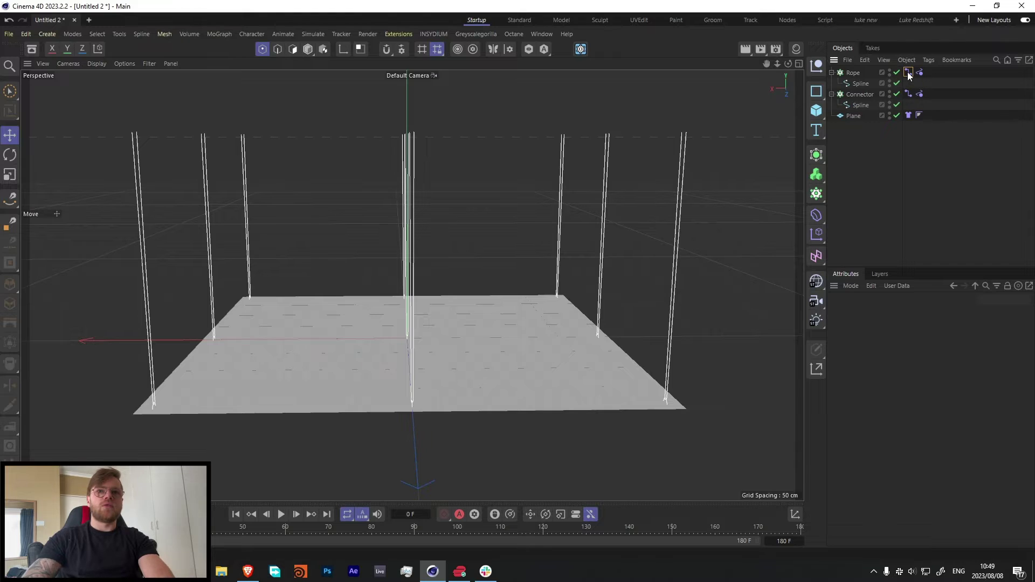
# - Delete the Connector tag from the Rope cloner and disable With Pins on the Connector cloner's Rope tag
pyautogui.click(909, 73)
pyautogui.press('Delete')
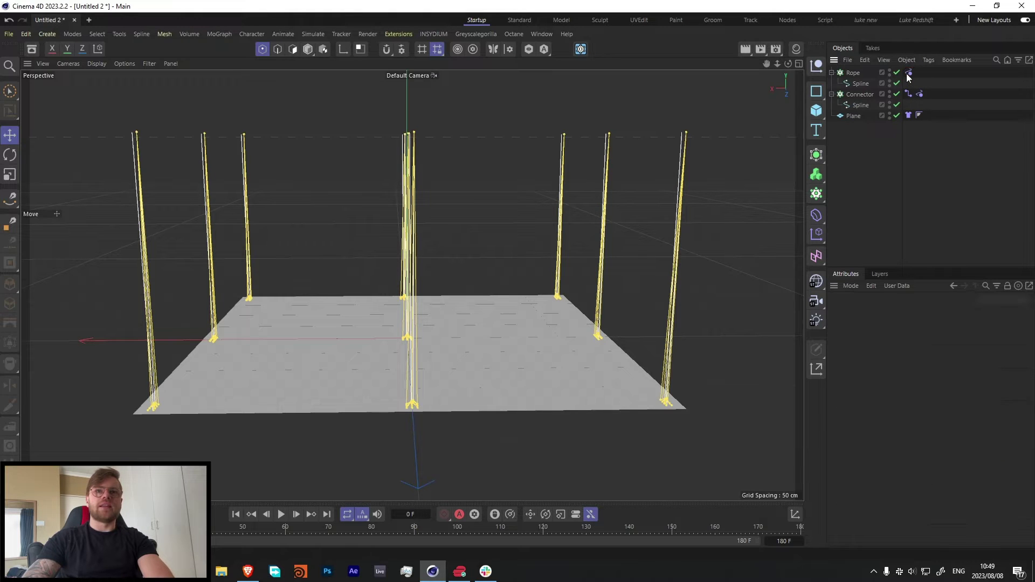
pyautogui.click(859, 95)
pyautogui.click(919, 95)
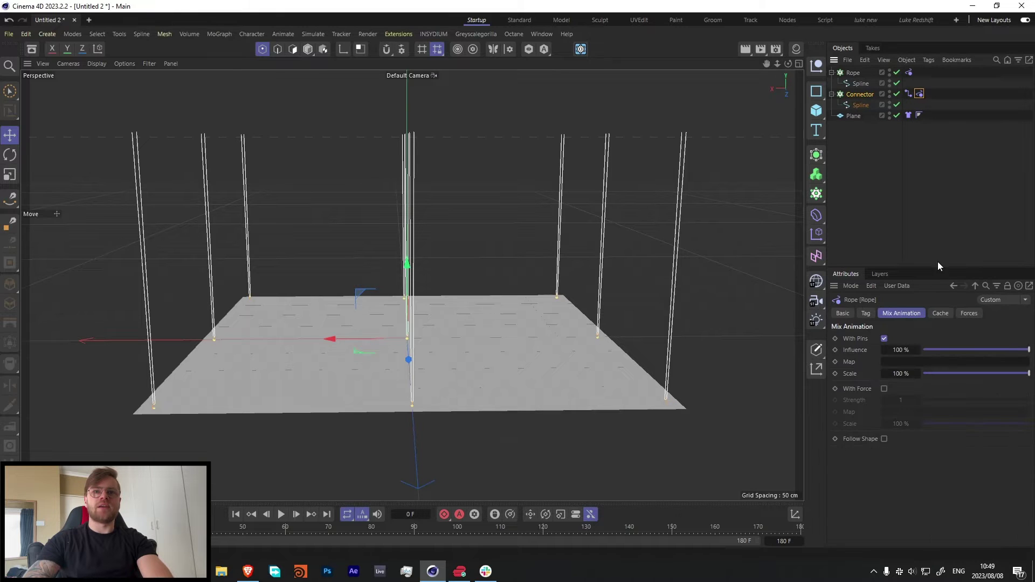
pyautogui.click(884, 338)
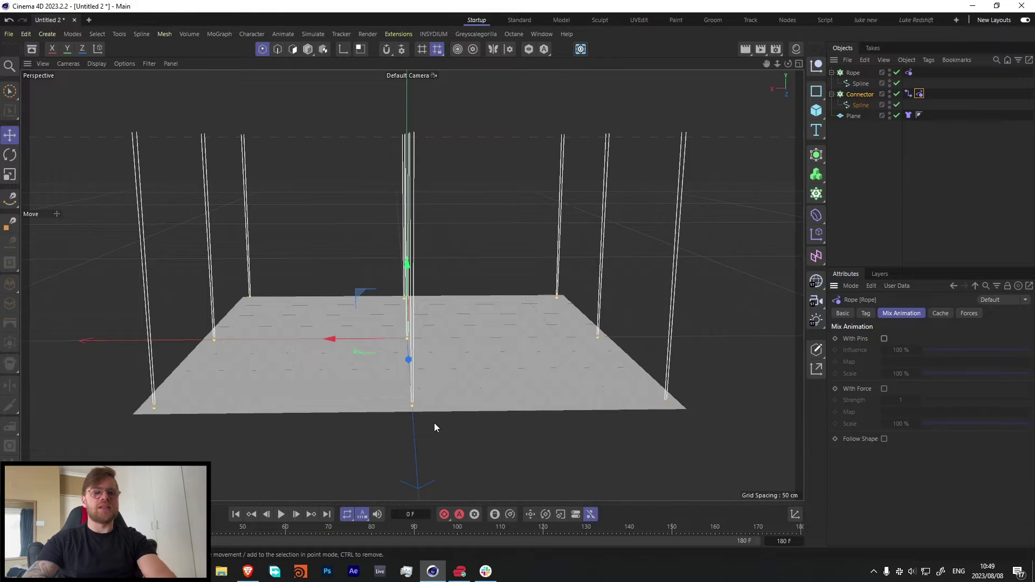
# - Play the simulation to examine how the unpinned hooks hang from the tall ropes, and rewind to the first frame
pyautogui.click(281, 514)
pyautogui.scroll(10, 445, 418)
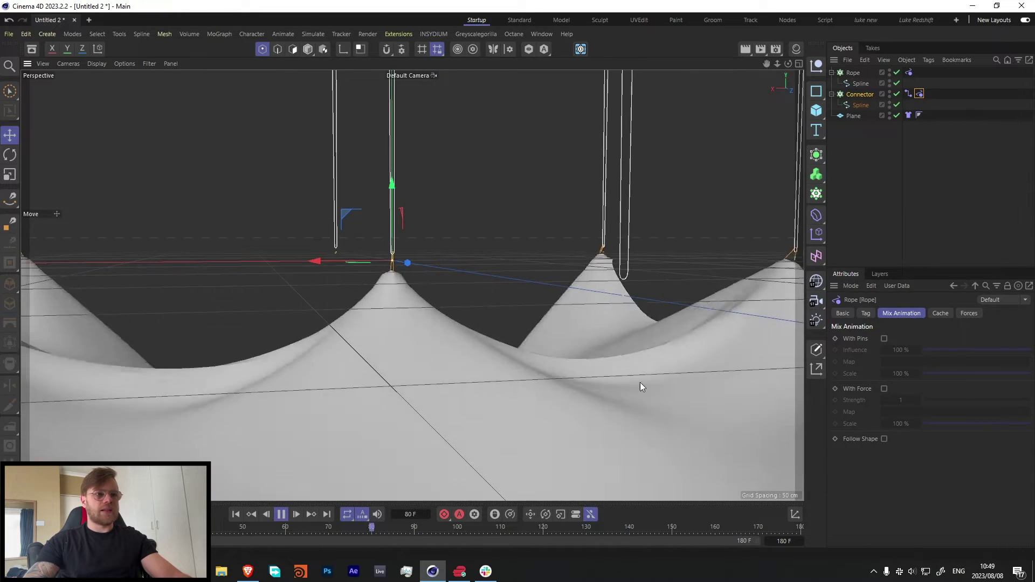
pyautogui.scroll(-10, 438, 359)
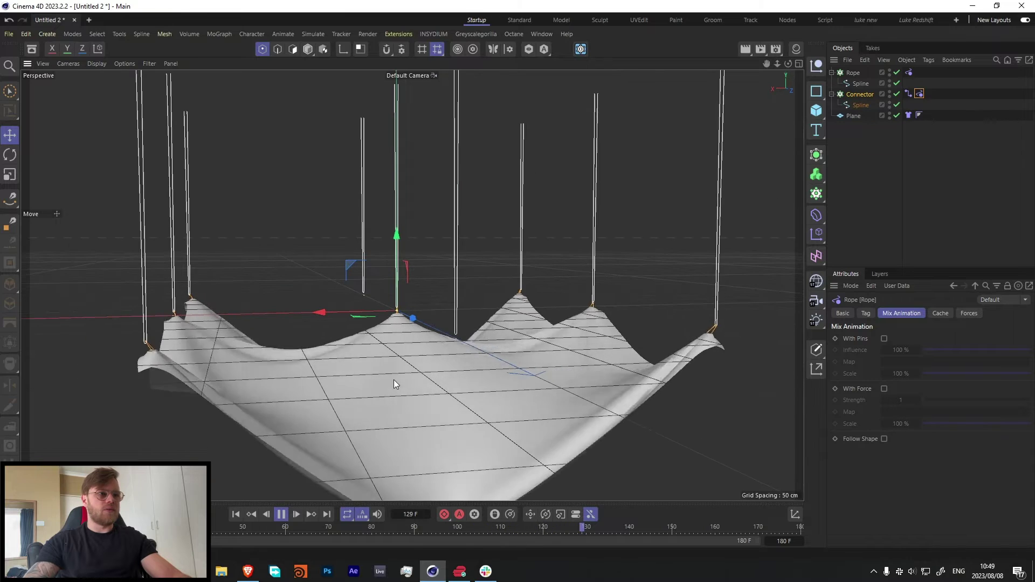
pyautogui.press('F8')
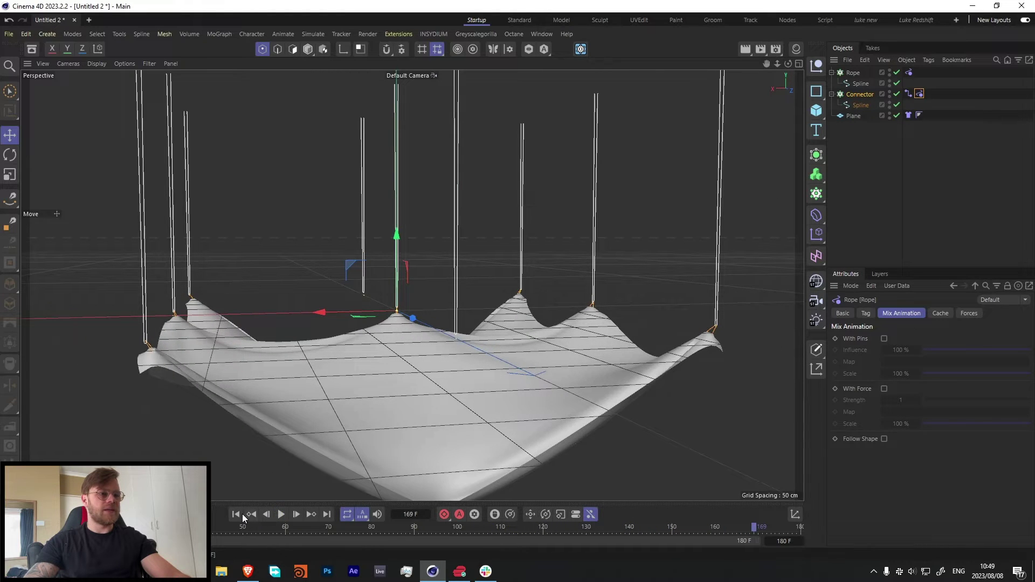
pyautogui.click(239, 515)
# - Recreate the connections in the Connector cloner's Connector tag and play the simulation to check the suspended cloth
pyautogui.click(909, 94)
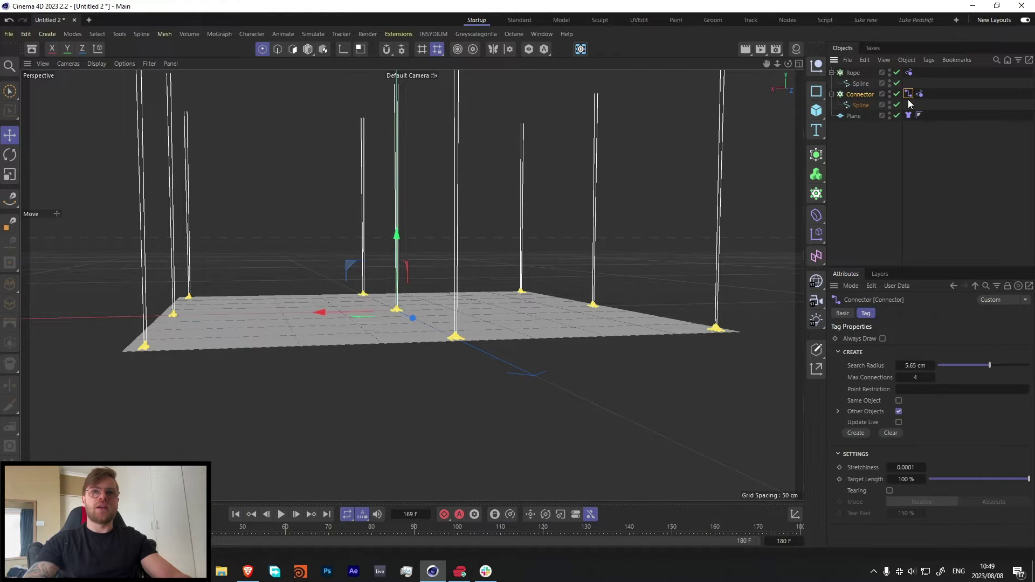
pyautogui.click(857, 433)
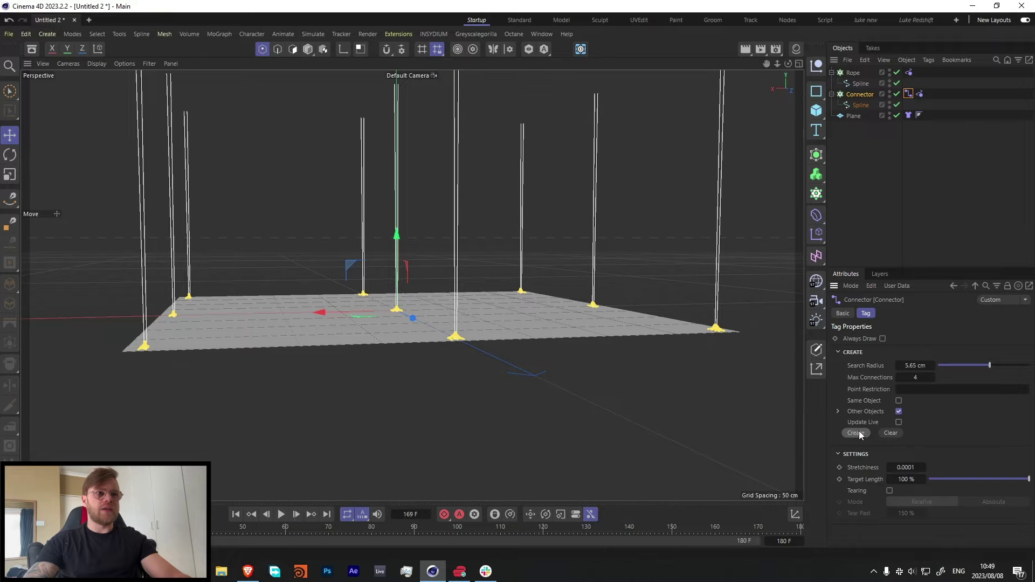
pyautogui.click(283, 515)
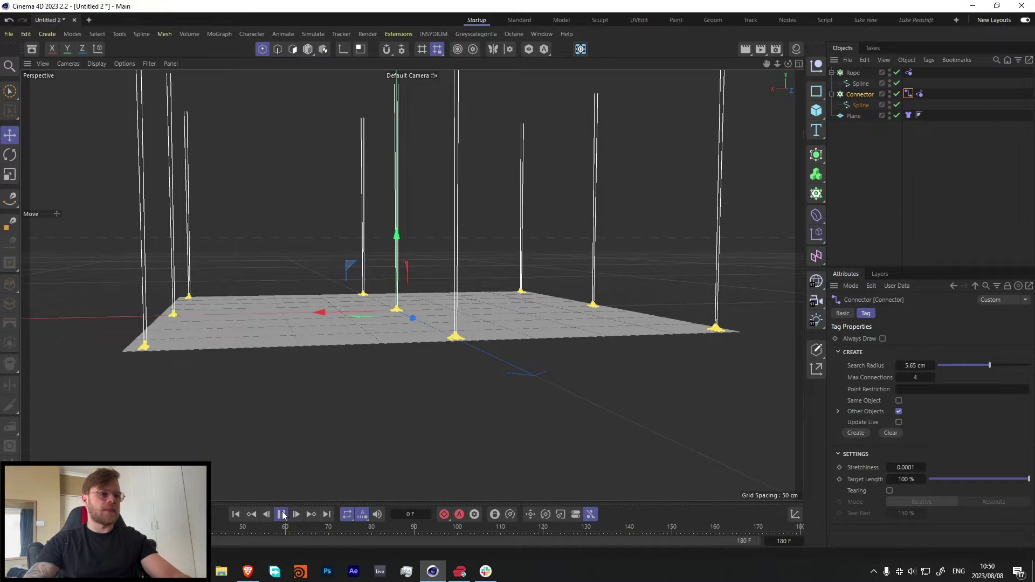
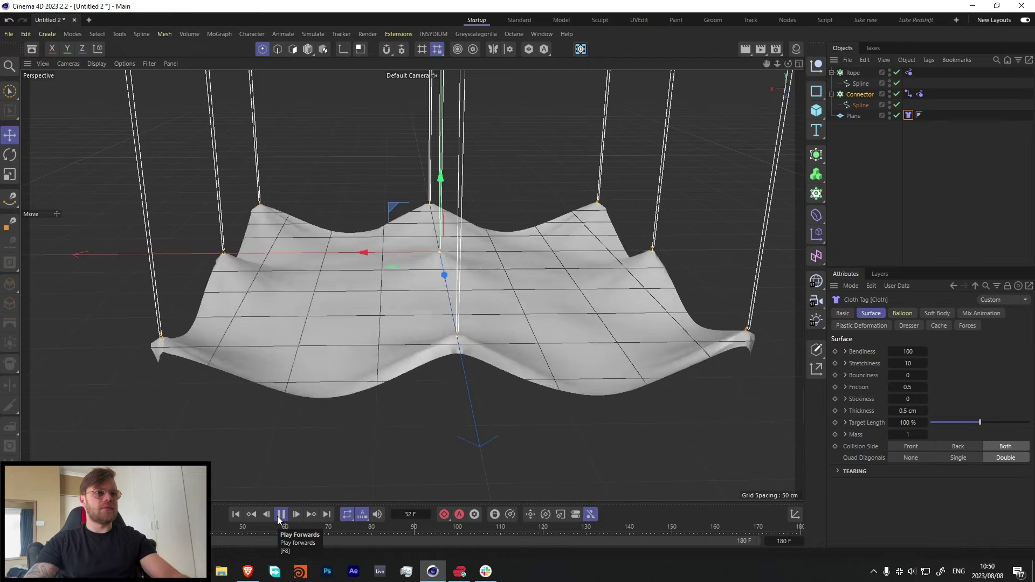
pyautogui.click(281, 515)
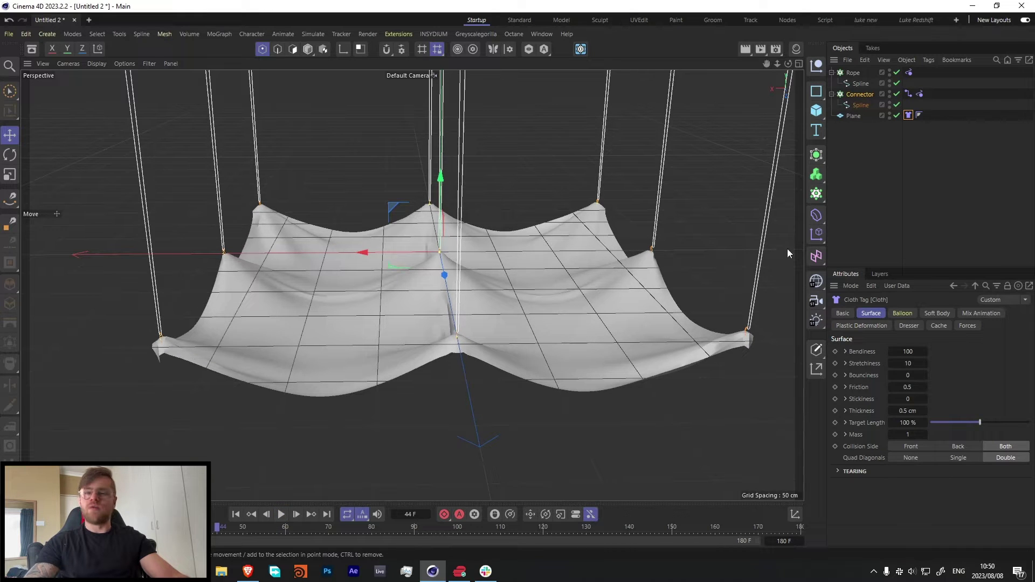
# - Disable the Connector cloner, its spline and the Plane, and add a Shader effector to the Rope cloner
pyautogui.click(897, 115)
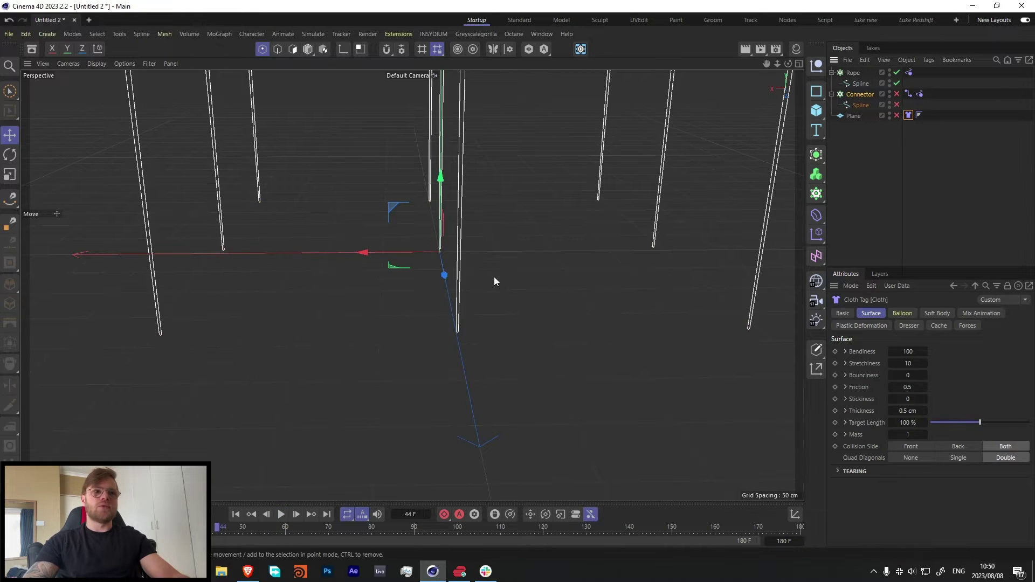
pyautogui.scroll(-8, 512, 274)
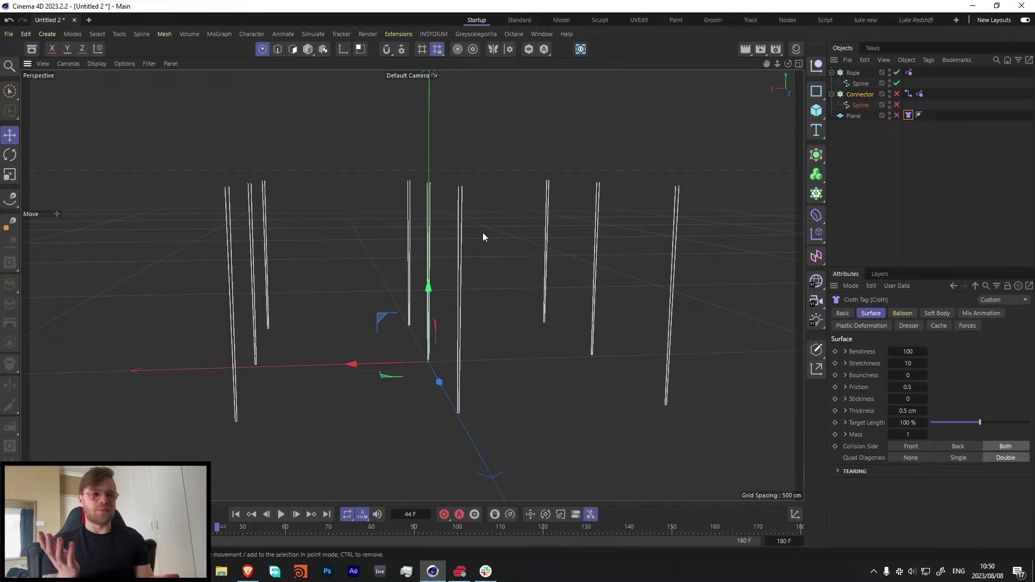
pyautogui.click(852, 73)
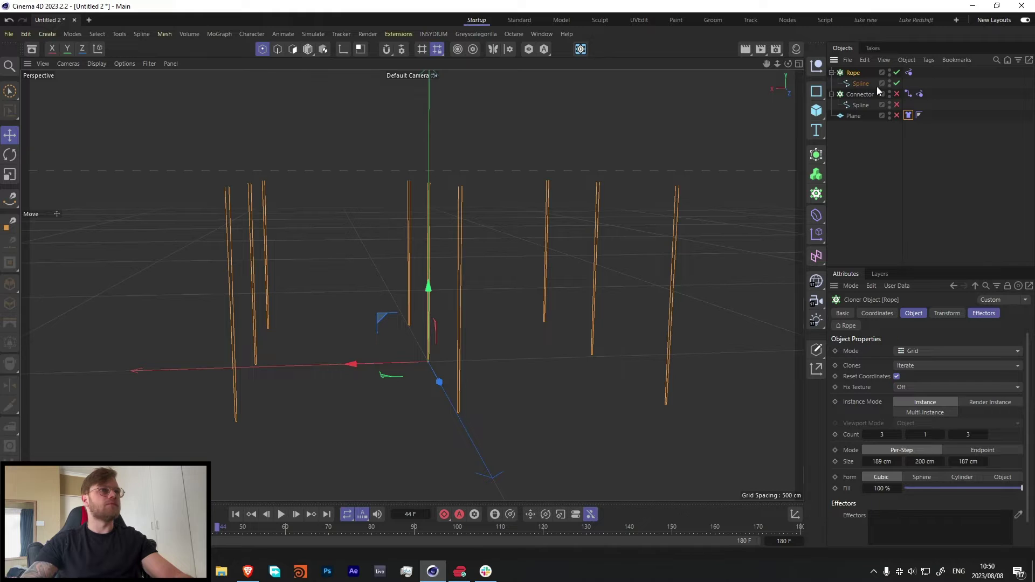
pyautogui.click(221, 34)
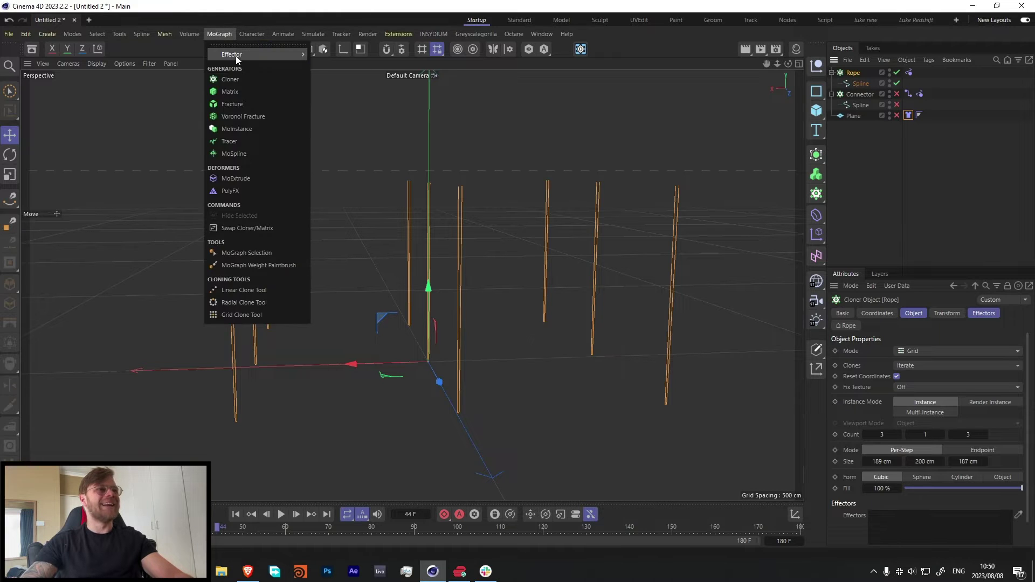
pyautogui.moveTo(232, 55)
pyautogui.click(330, 161)
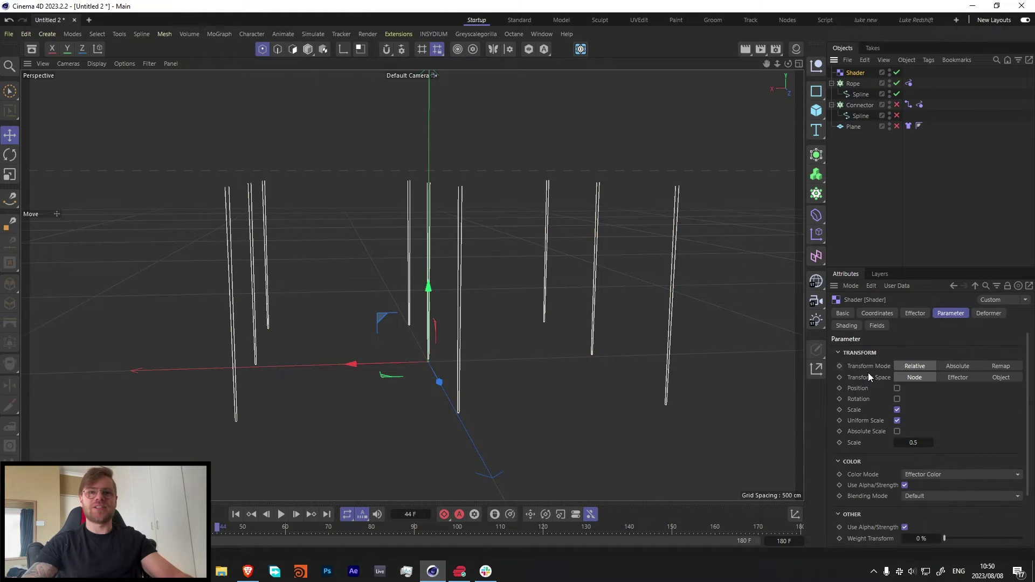
# - Turn off scaling in the Shader effector and enable its position transform with a vertical offset of 150 cm
pyautogui.click(897, 410)
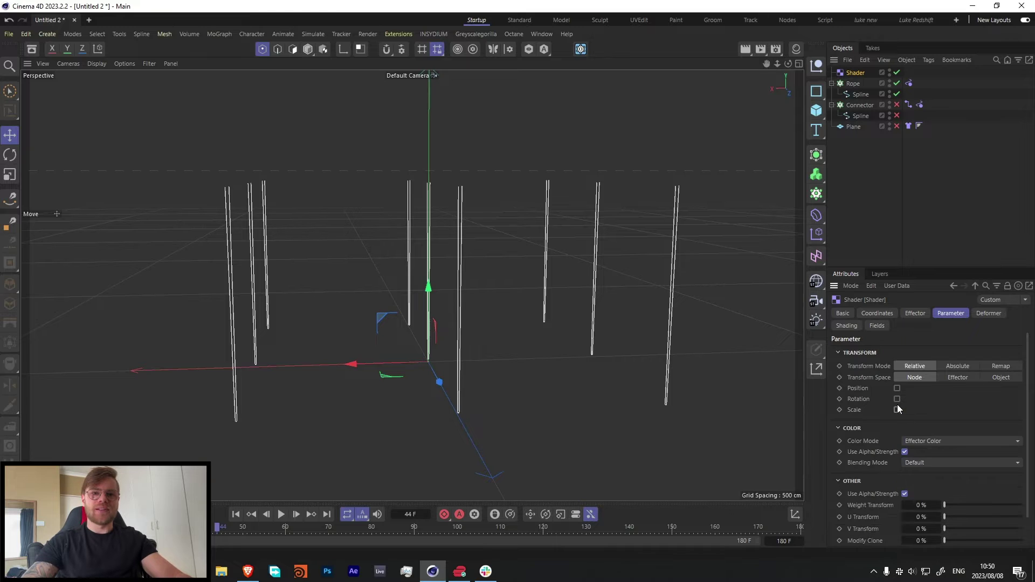
pyautogui.click(897, 388)
pyautogui.doubleClick(914, 412)
pyautogui.write('150')
pyautogui.press('Return')
# - Load a Noise shader as the custom shader in the Shader effector's shading settings
pyautogui.click(978, 313)
pyautogui.click(940, 316)
pyautogui.click(848, 327)
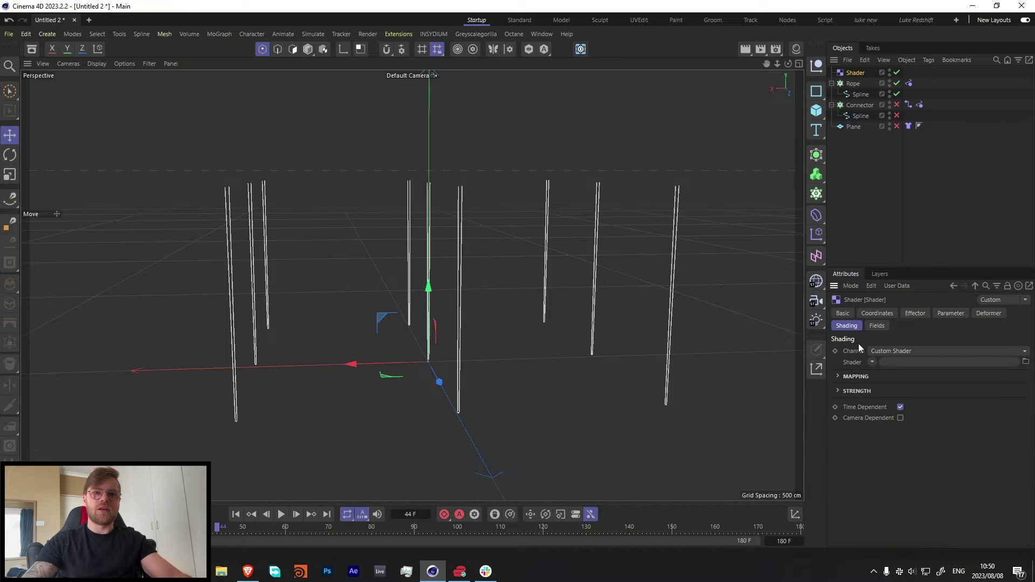
pyautogui.click(872, 363)
pyautogui.click(873, 193)
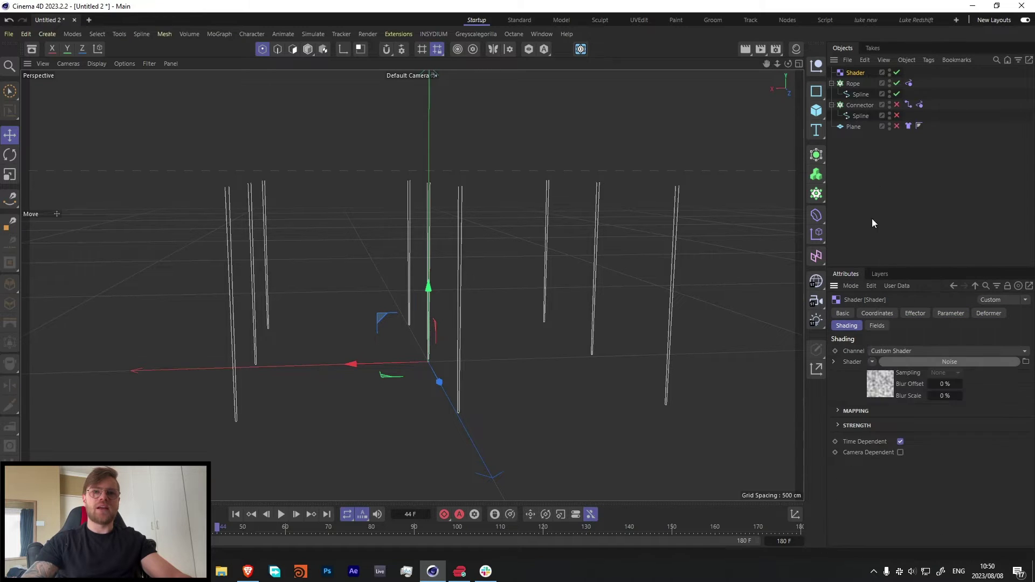
# - Set the Noise shader's Global Scale to 500% and its Animation Speed to 0.5
pyautogui.click(870, 384)
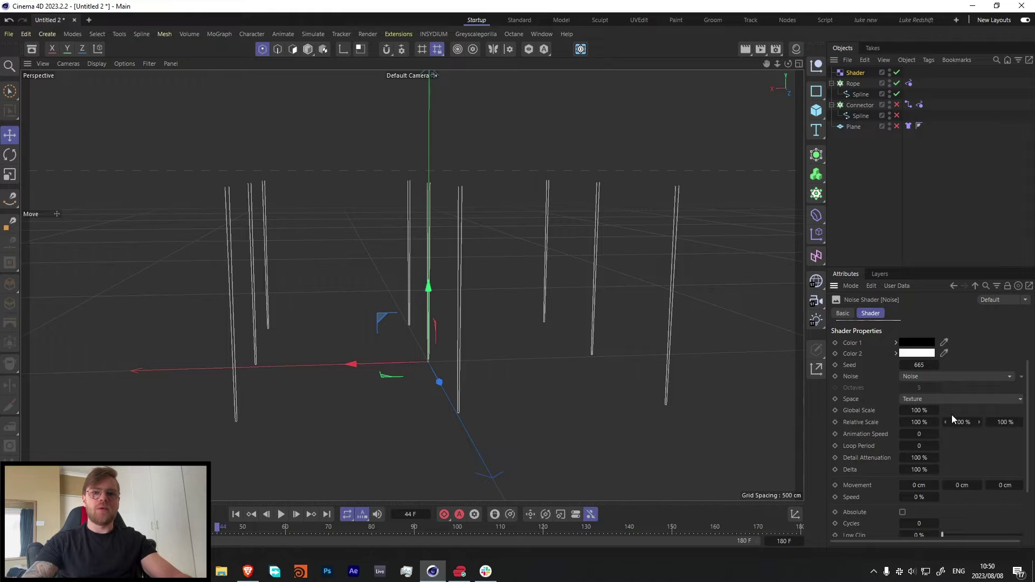
pyautogui.click(922, 409)
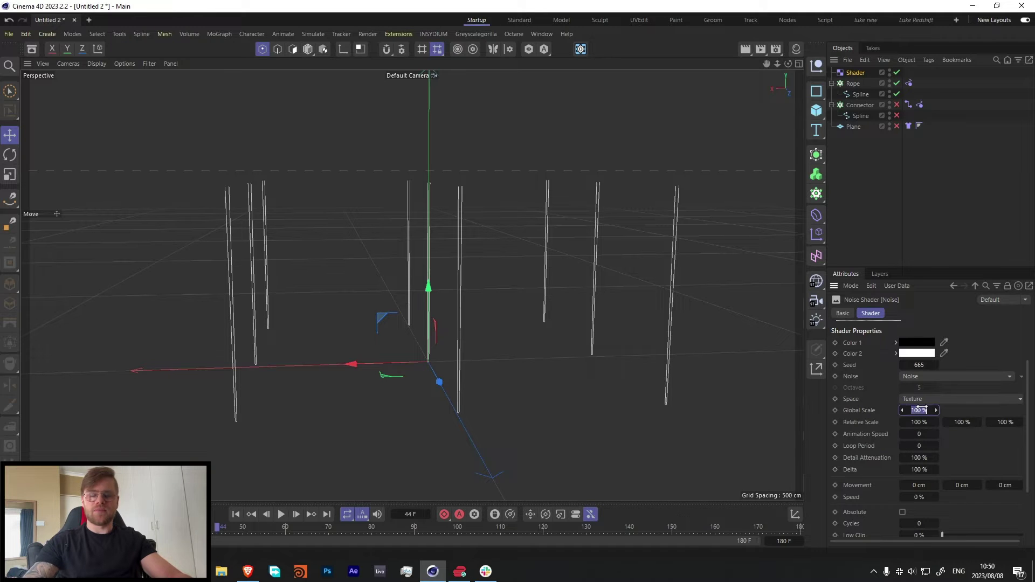
pyautogui.click(922, 409)
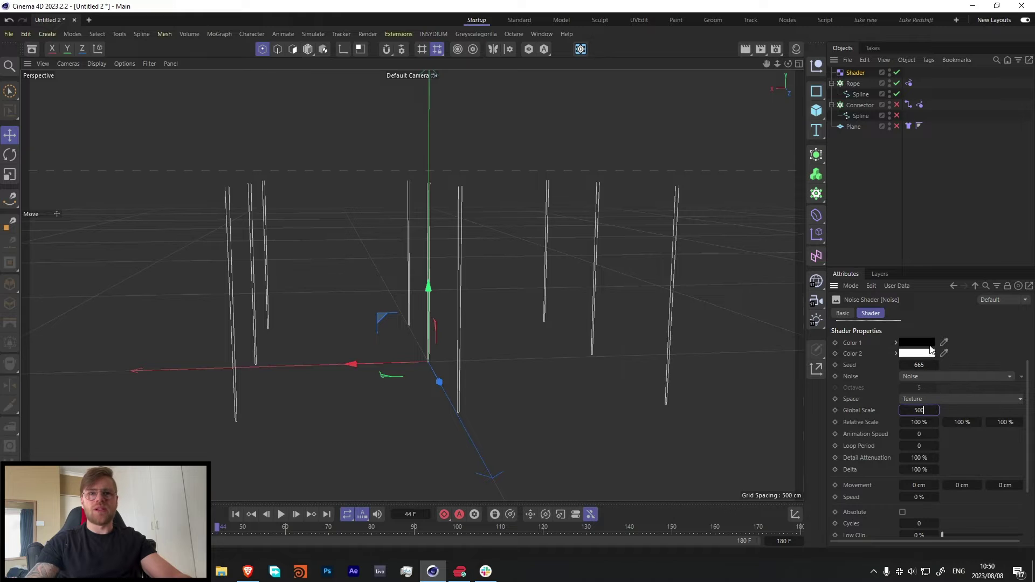
pyautogui.press('Return')
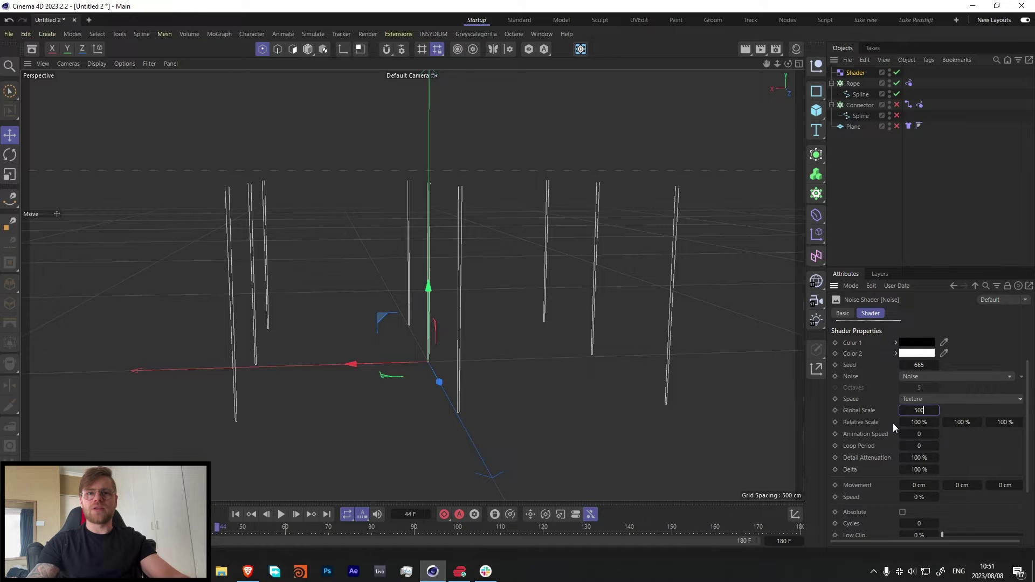
pyautogui.click(923, 434)
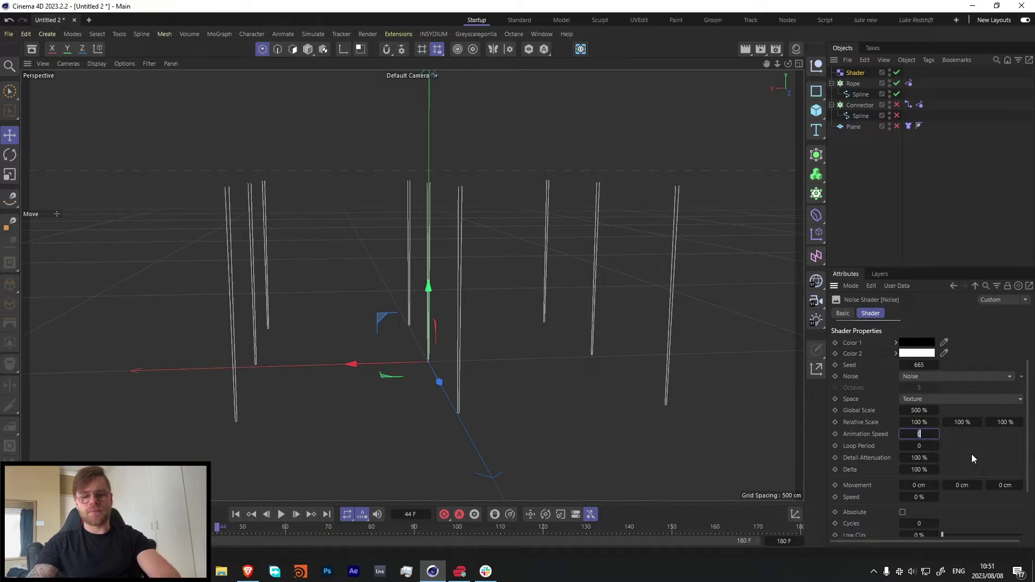
pyautogui.write('0.5')
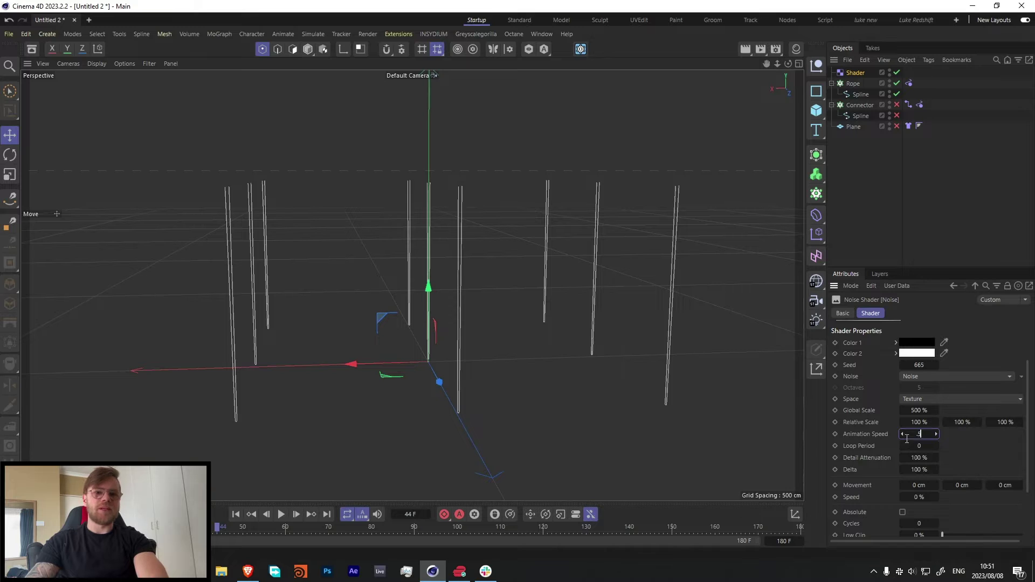
pyautogui.press('Return')
# - Play the animation to examine how the noise moves the ropes up and down, and stop at frame 60
pyautogui.click(281, 515)
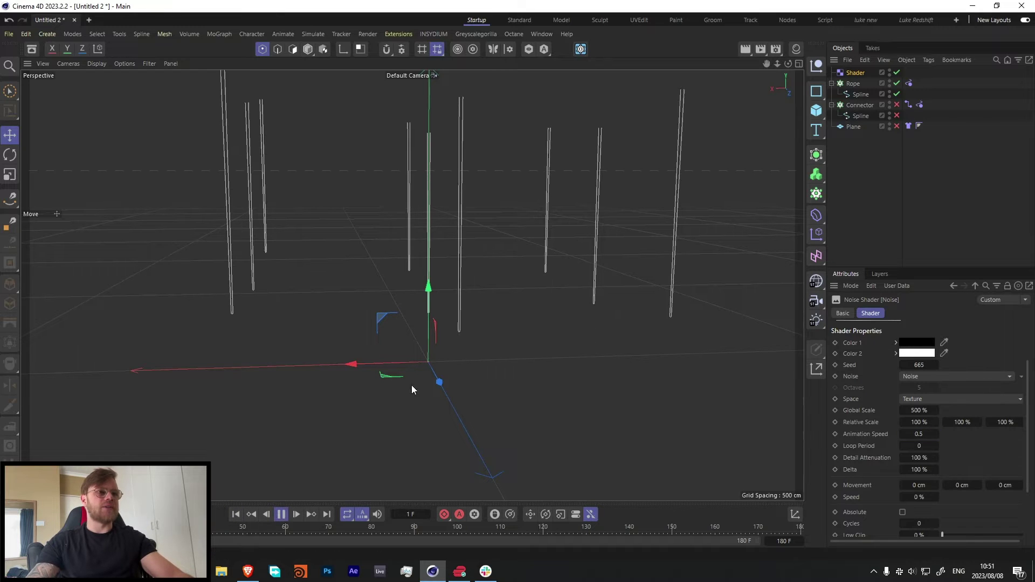
pyautogui.keyDown('alt'); pyautogui.moveTo(412, 269); pyautogui.dragTo(436, 268); pyautogui.keyUp('alt')
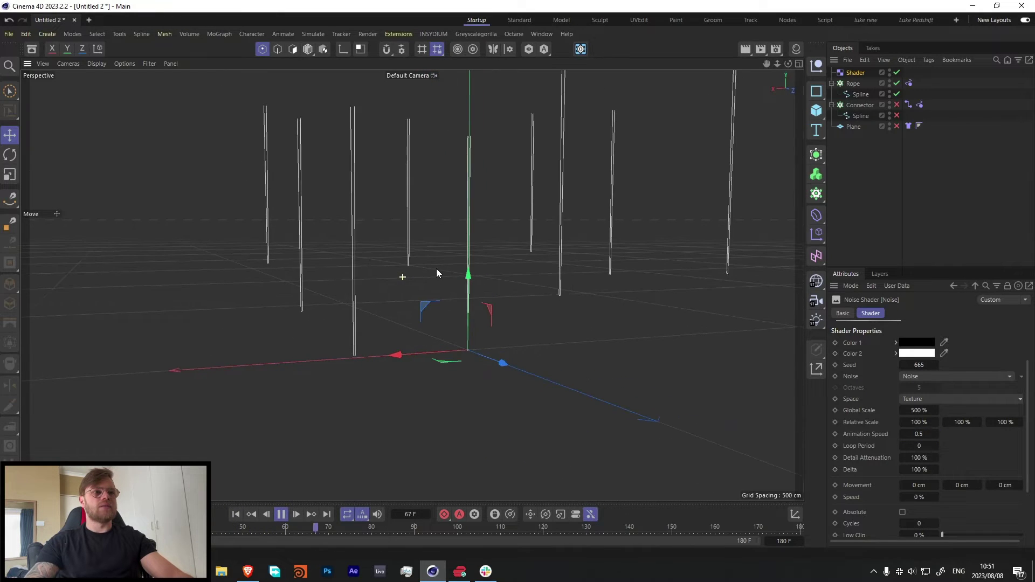
pyautogui.click(262, 516)
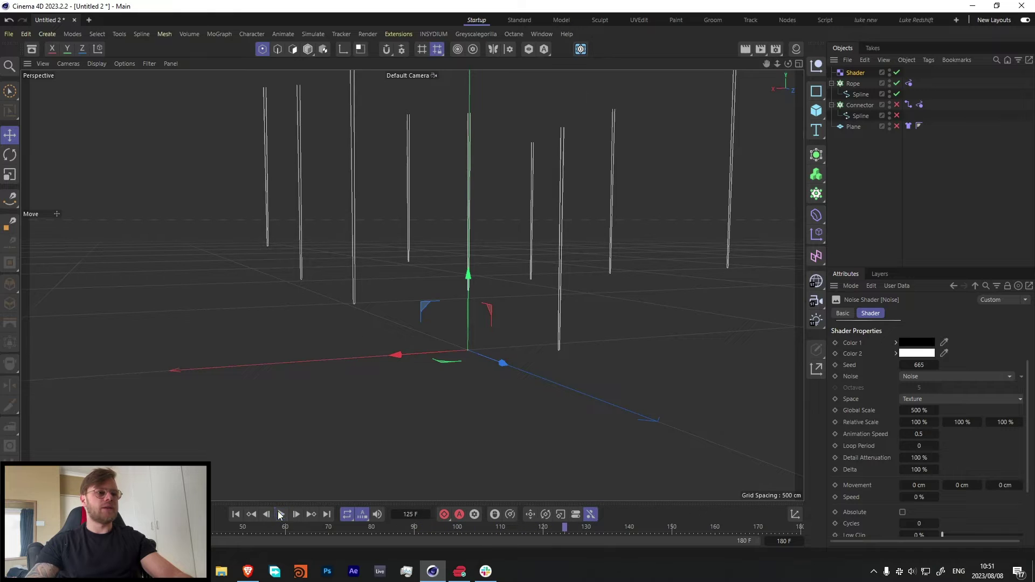
pyautogui.click(281, 516)
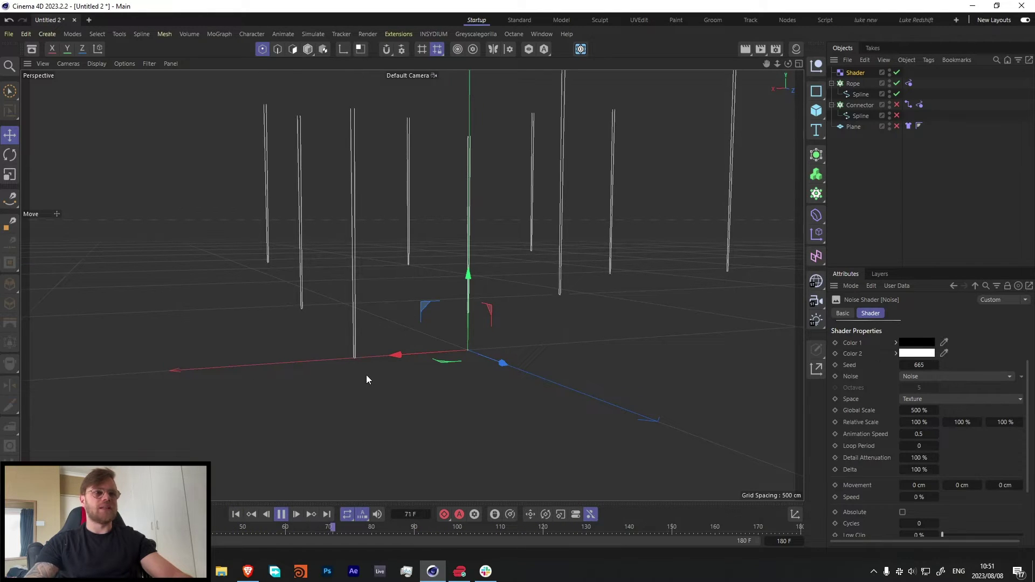
pyautogui.click(280, 514)
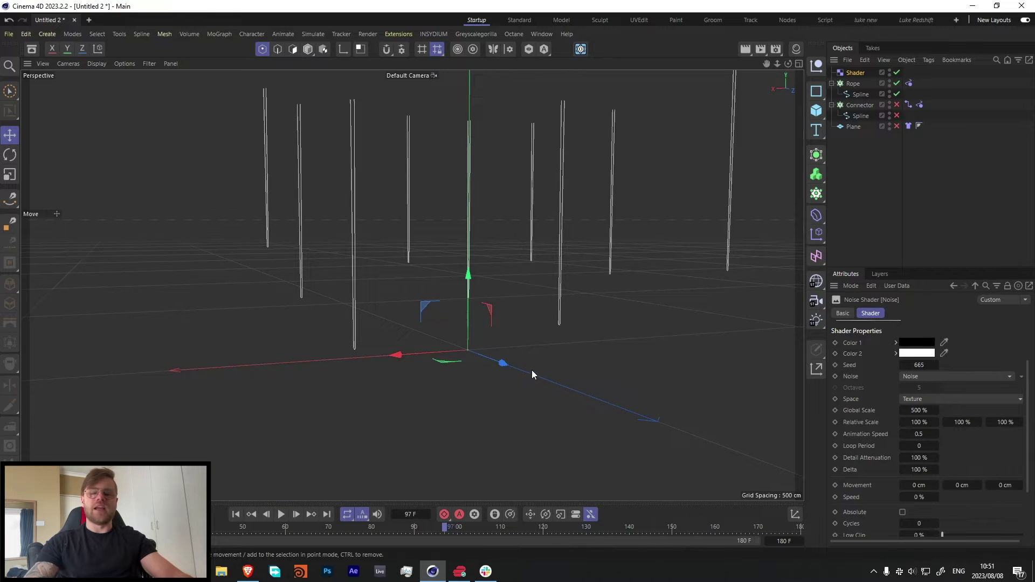
pyautogui.click(285, 527)
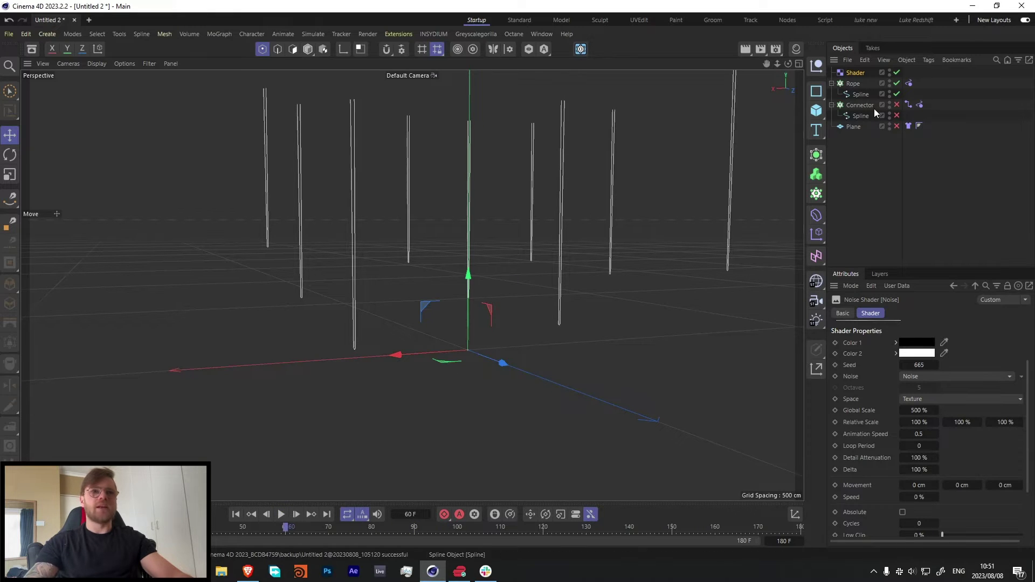
# - Keyframe the Shader effector's vertical position from 0 cm at the first frame to 150 cm at frame 60, and preview the motion
pyautogui.click(855, 73)
pyautogui.click(949, 314)
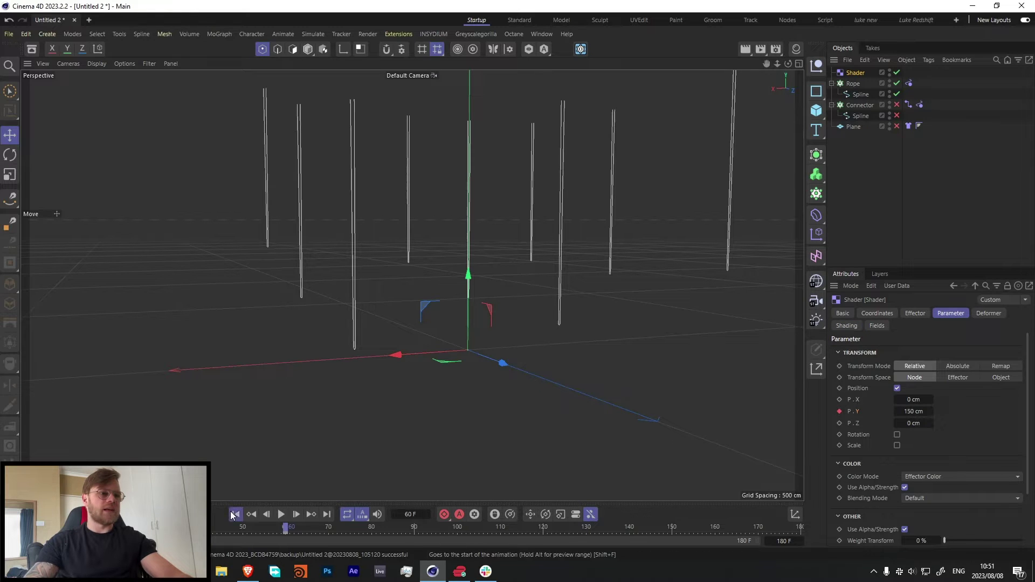
pyautogui.doubleClick(911, 412)
pyautogui.write('0')
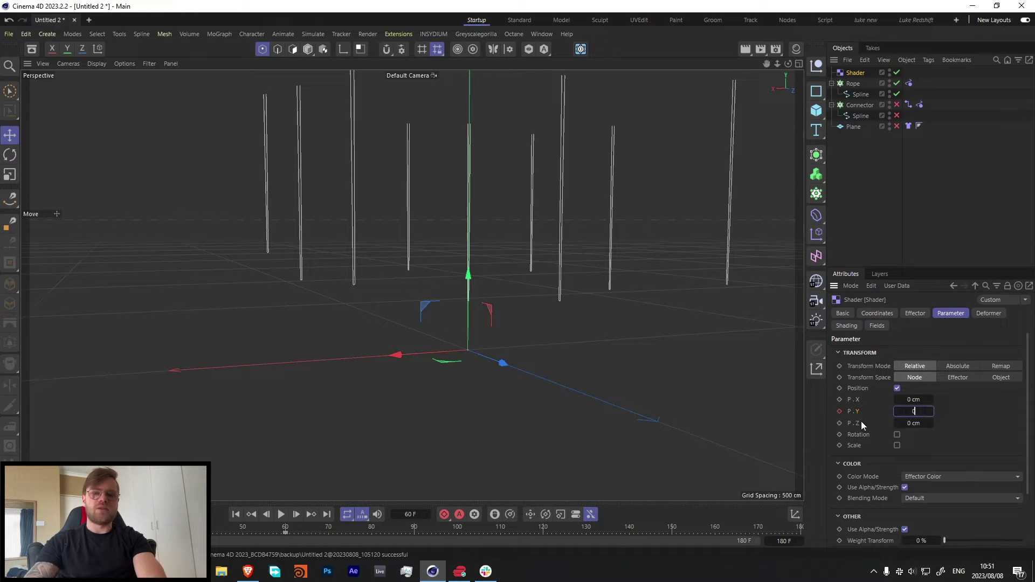
pyautogui.press('Return')
pyautogui.click(279, 515)
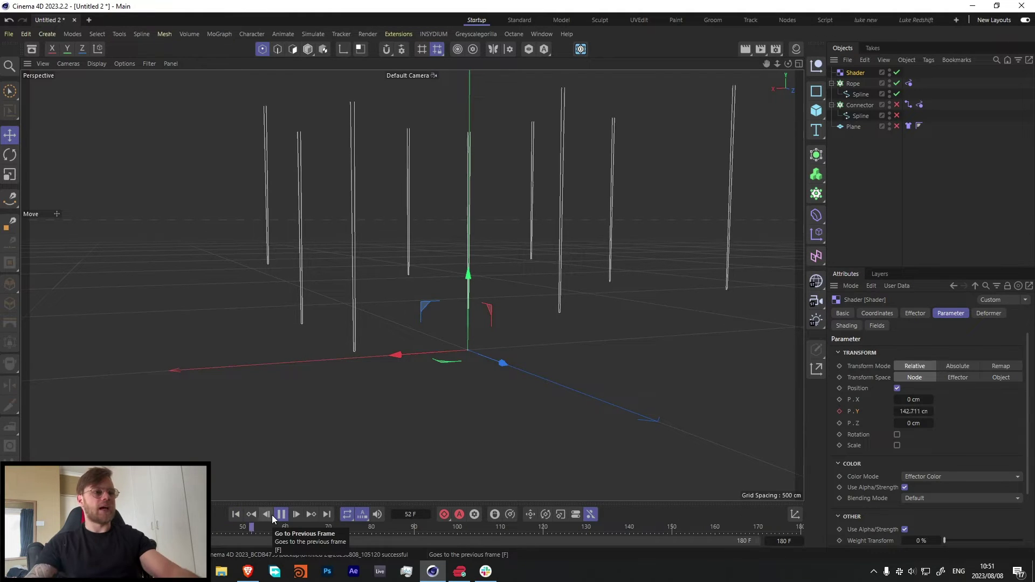
pyautogui.click(279, 514)
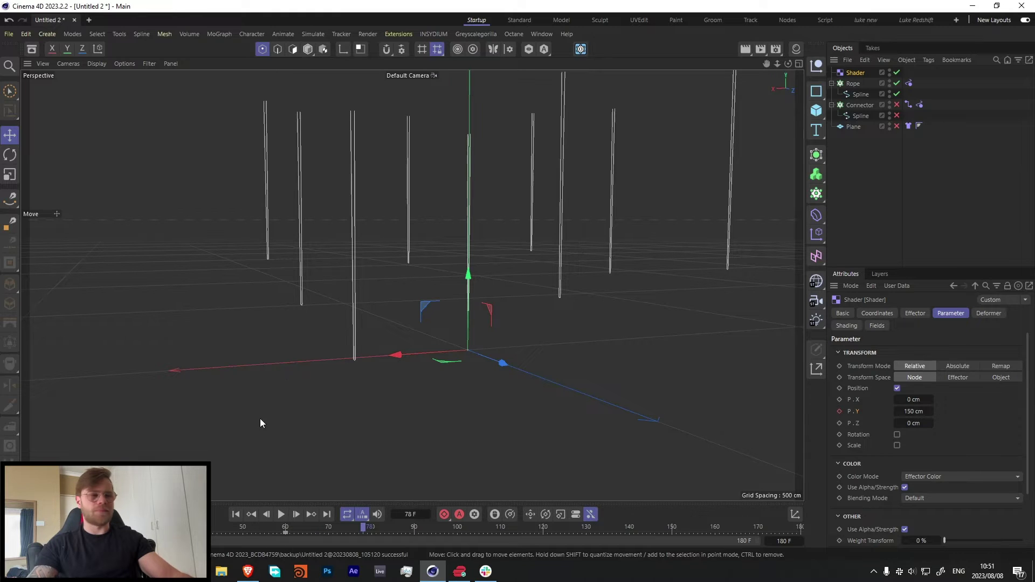
# - Re-enable the Connector cloner, its spline and the Plane, and play the cloth simulation from the start to inspect it
pyautogui.hotkey('ctrl', 'z')
pyautogui.click(236, 515)
pyautogui.click(281, 514)
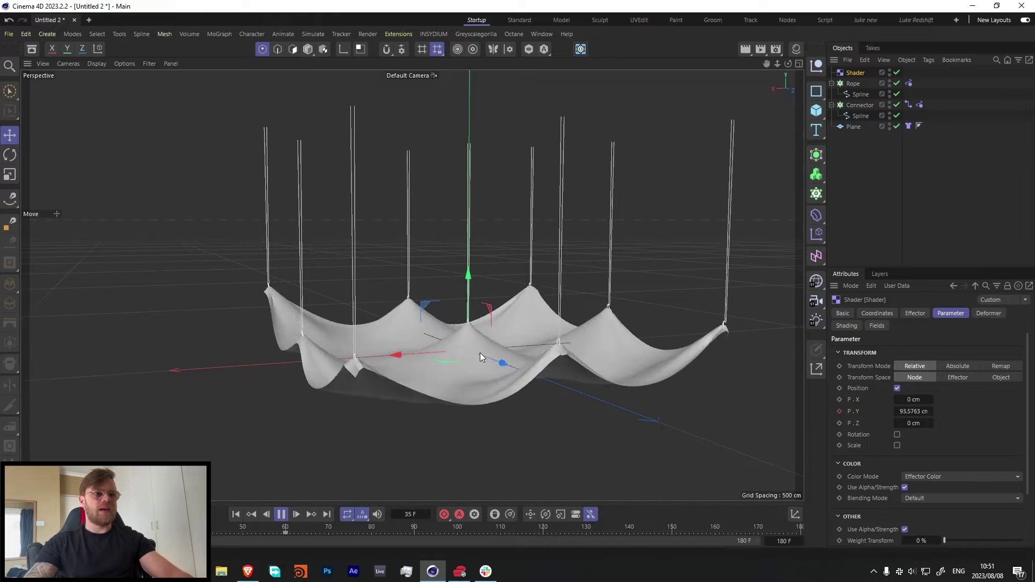
pyautogui.keyDown('alt'); pyautogui.moveTo(414, 348); pyautogui.dragTo(471, 335); pyautogui.keyUp('alt')
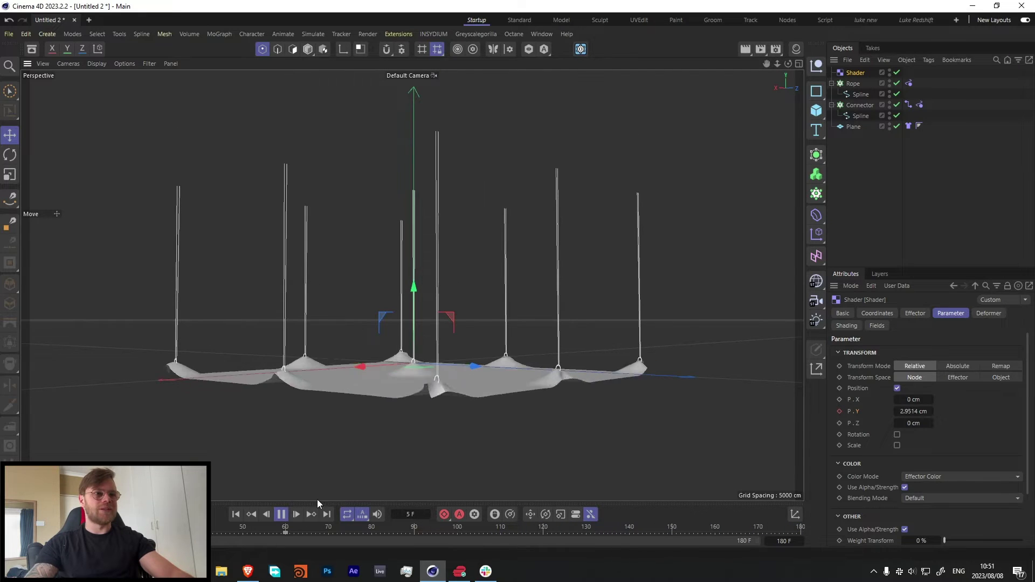
pyautogui.click(281, 514)
pyautogui.keyDown('alt'); pyautogui.moveTo(476, 339); pyautogui.dragTo(397, 405); pyautogui.keyUp('alt')
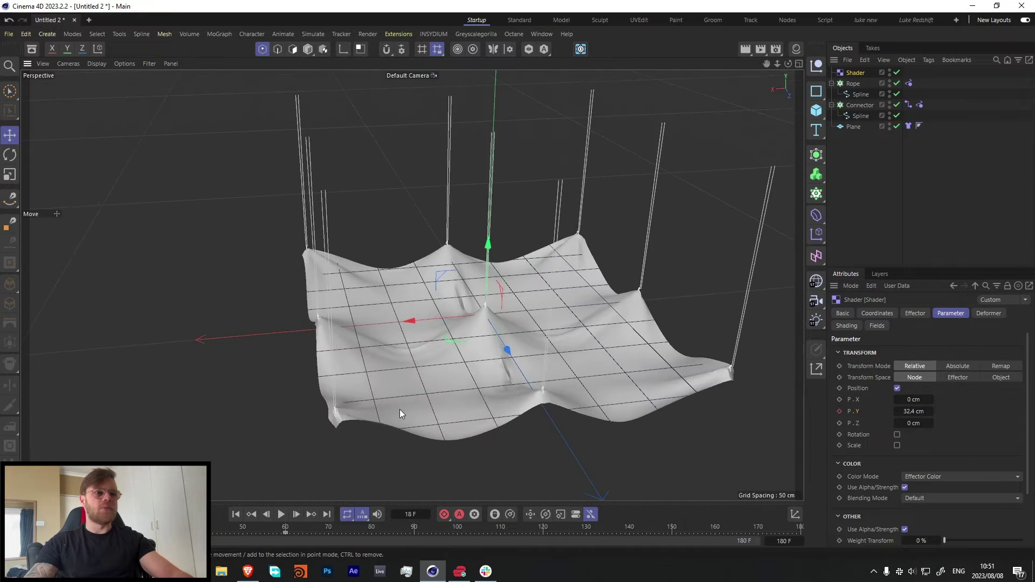
pyautogui.click(236, 515)
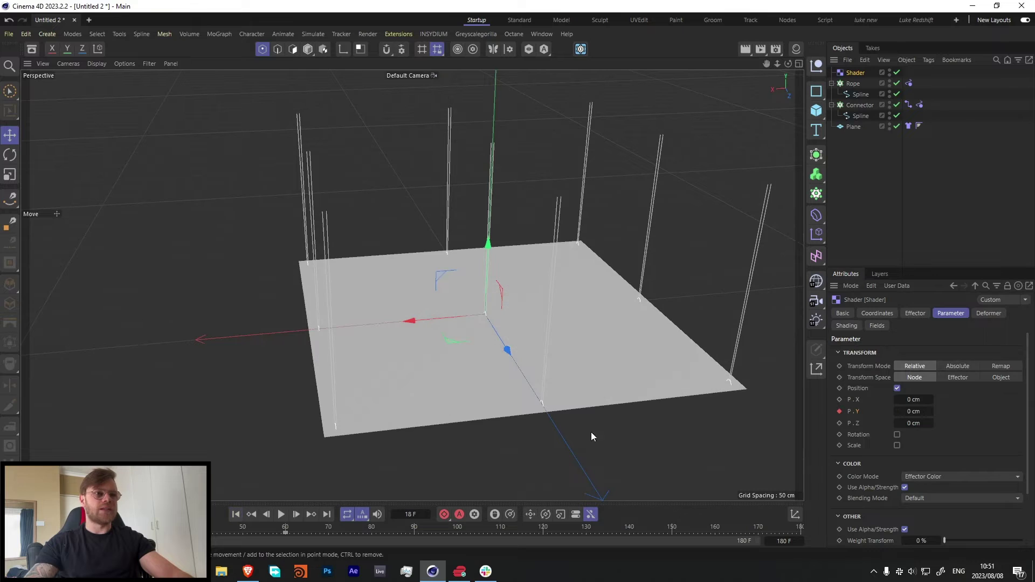
# - Set the plane's width and height segments to 200
pyautogui.click(854, 126)
pyautogui.doubleClick(910, 363)
pyautogui.write('200')
pyautogui.doubleClick(910, 374)
pyautogui.write('200')
pyautogui.press('Return')
# - Play the cloth simulation briefly, return to the start and examine the Connector tag's links on the plane
pyautogui.click(281, 514)
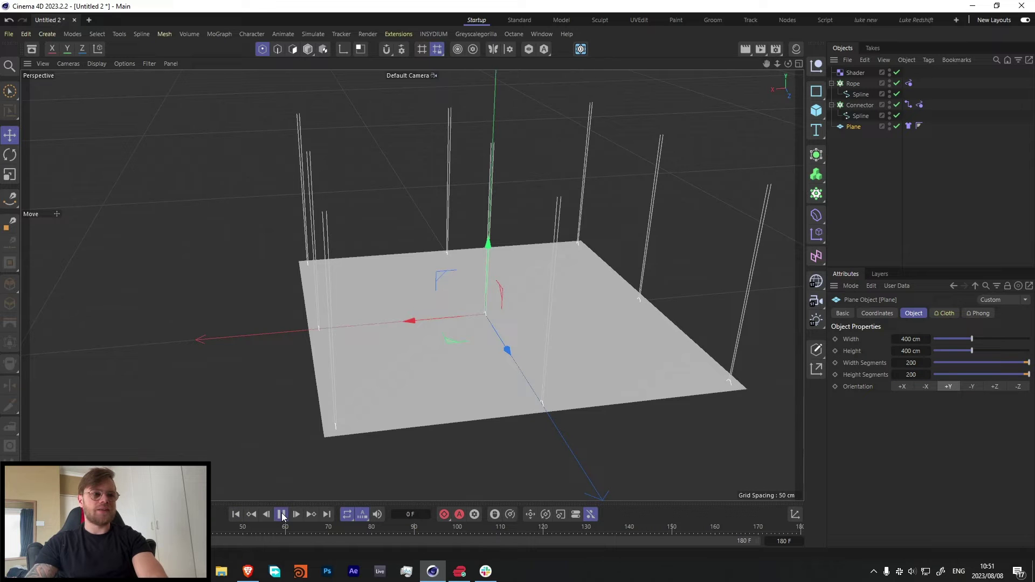
pyautogui.click(281, 514)
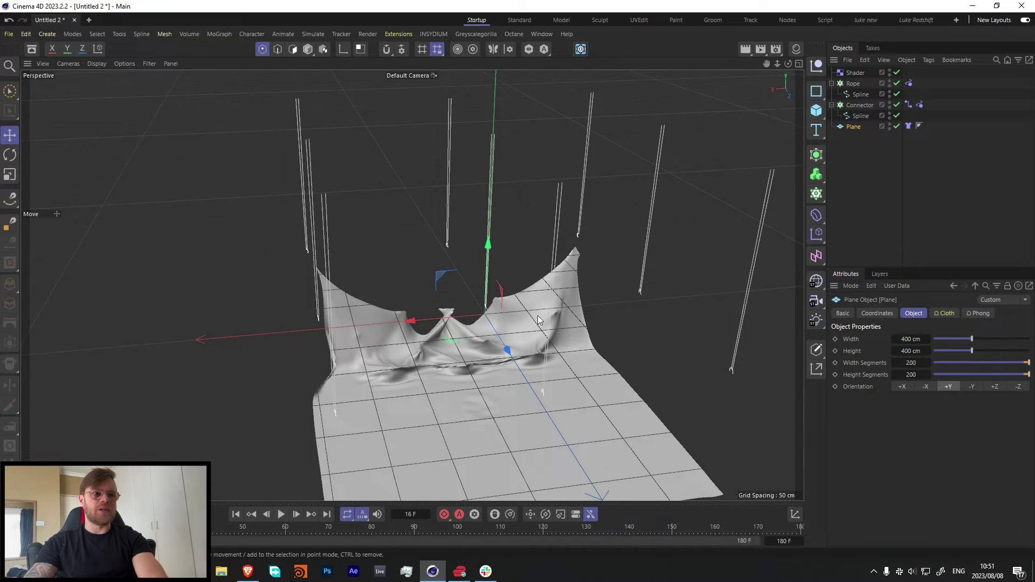
pyautogui.click(238, 515)
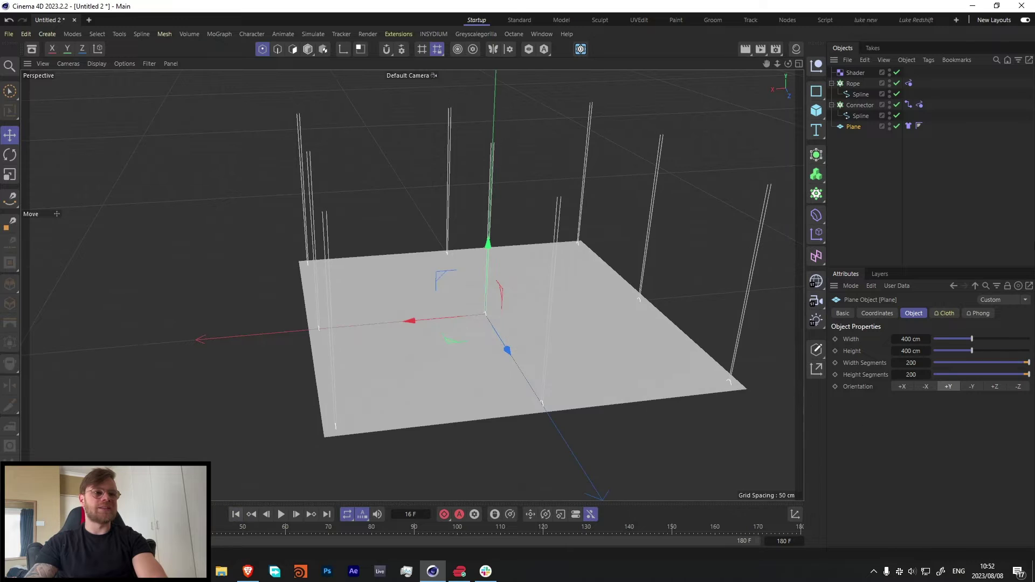
pyautogui.click(908, 105)
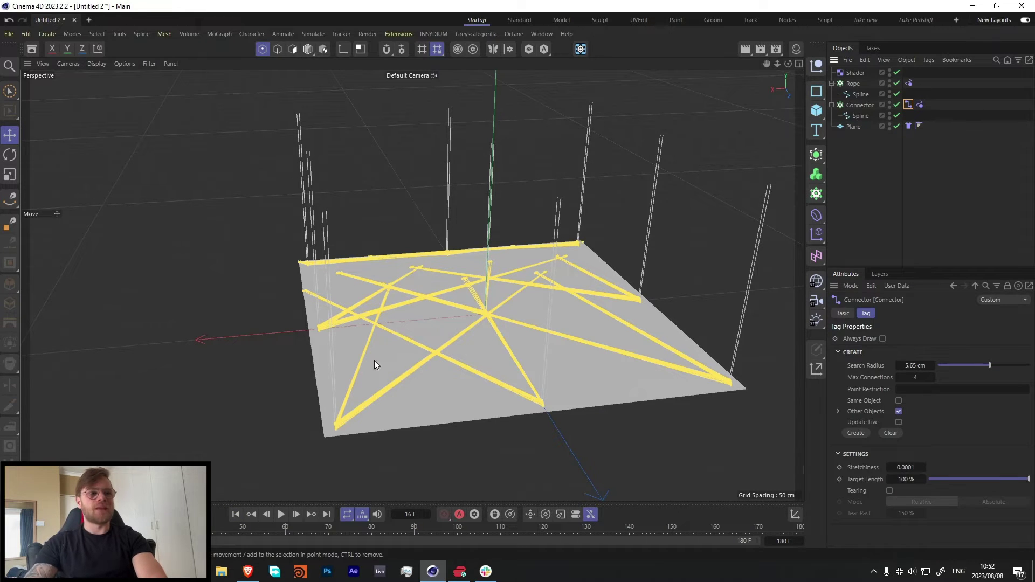
pyautogui.scroll(3, 334, 445)
pyautogui.scroll(4, 327, 442)
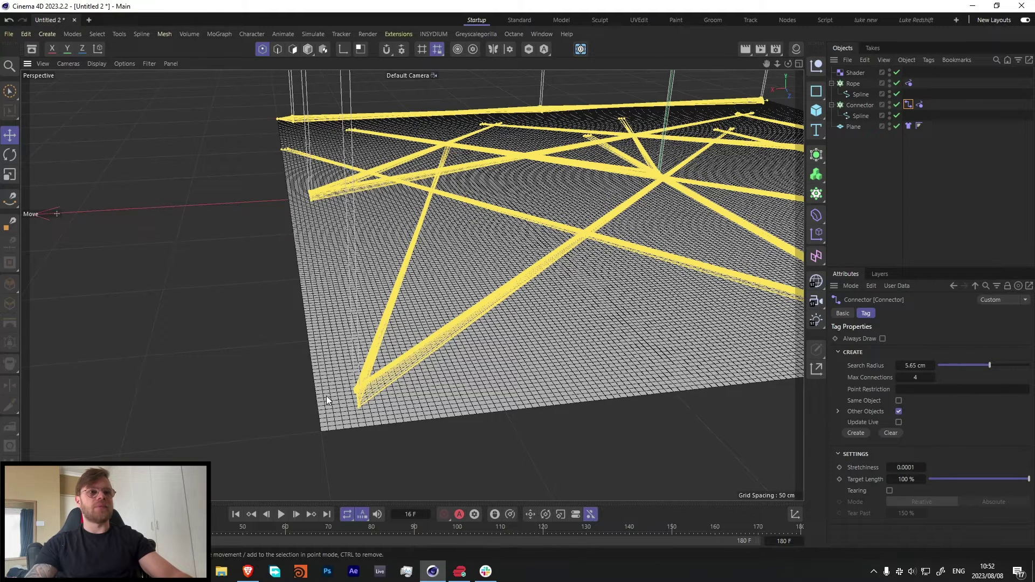
# - Set the plane's width and height segments to 100 to compare the connector links, and restore both to 200
pyautogui.click(854, 128)
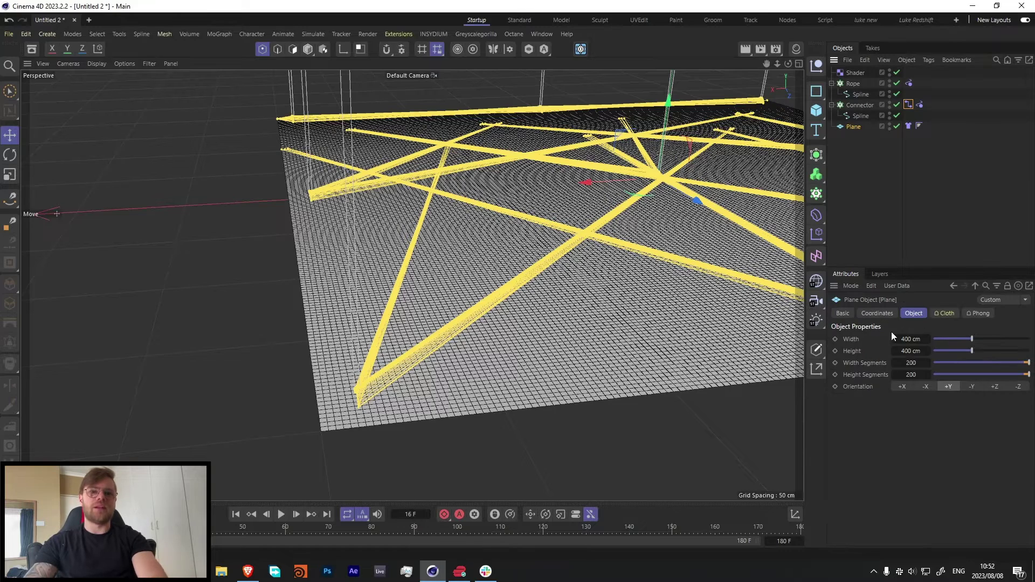
pyautogui.doubleClick(911, 362)
pyautogui.write('100')
pyautogui.press('Tab')
pyautogui.write('100')
pyautogui.press('Return')
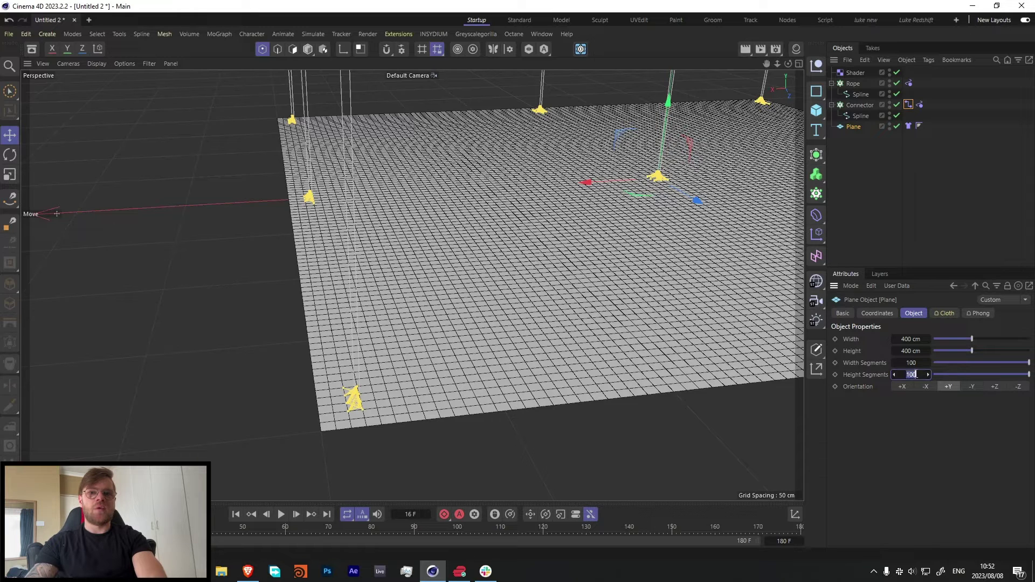
pyautogui.doubleClick(911, 363)
pyautogui.write('20')
pyautogui.press('Return')
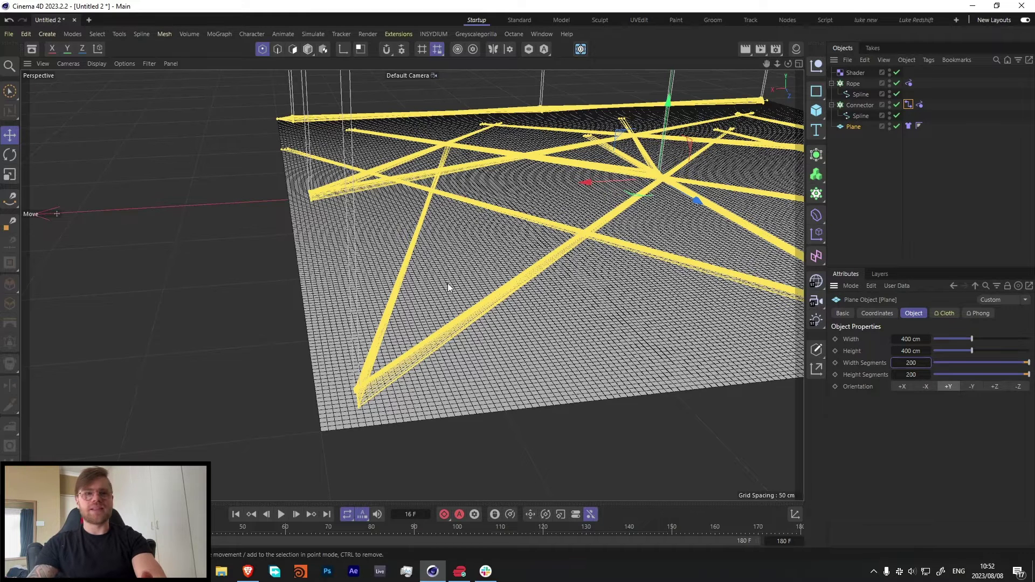
# - Recreate the Connector tag's connections for the denser plane and start playing the simulation
pyautogui.click(909, 105)
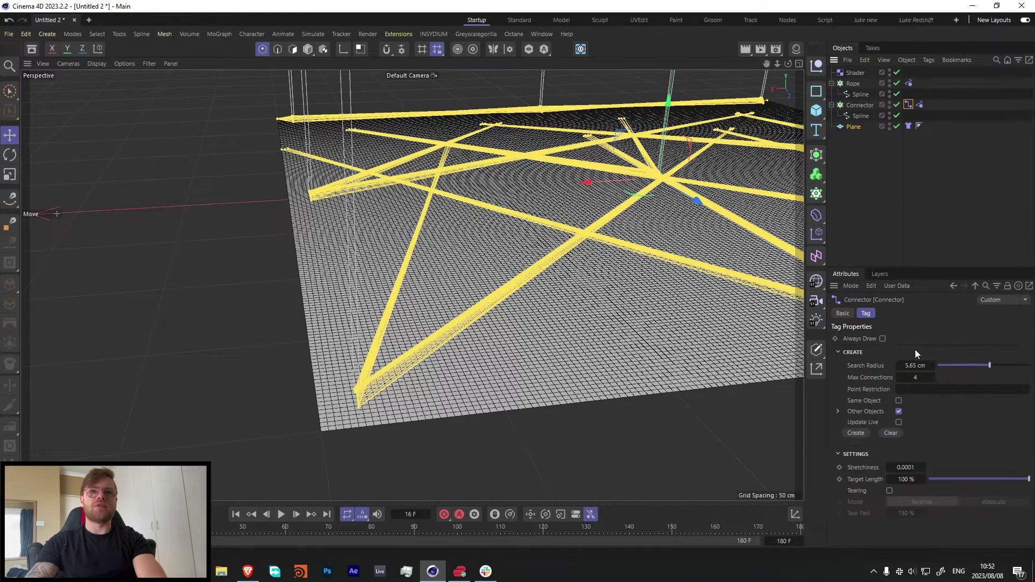
pyautogui.click(859, 433)
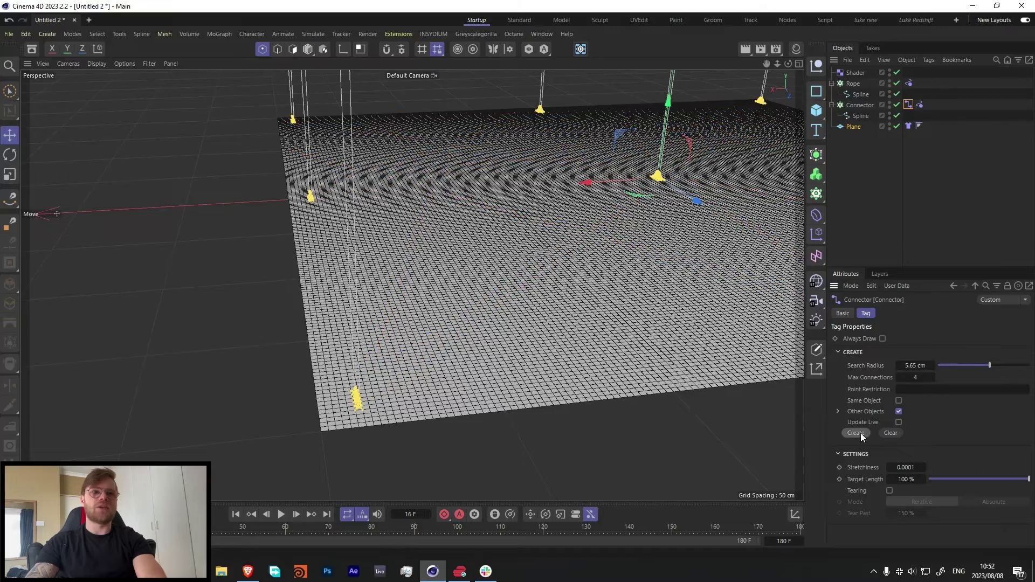
pyautogui.click(281, 514)
pyautogui.click(841, 214)
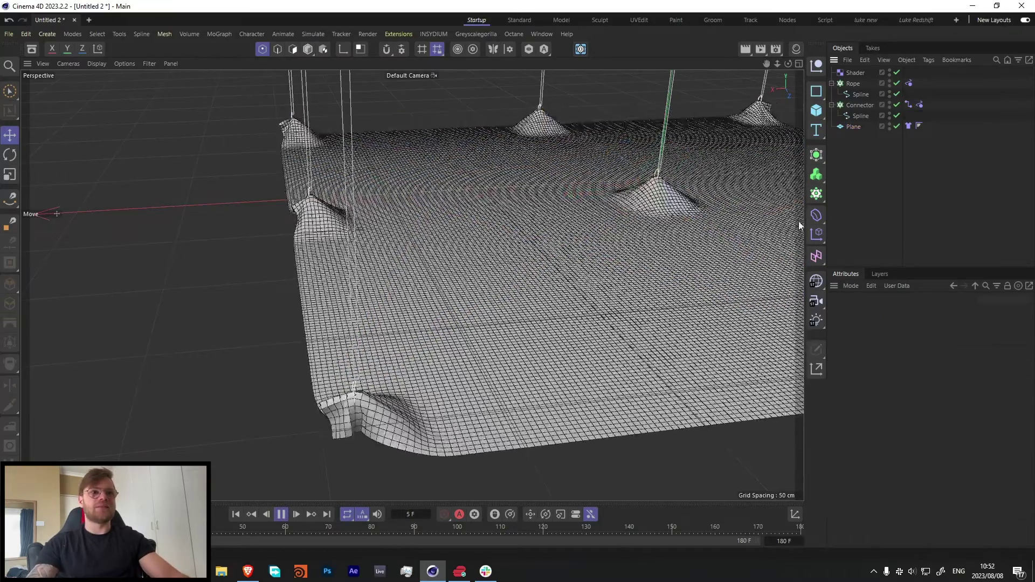
# - Switch the viewport to Gouraud Shading without lines, inspect the hanging cloth as it simulates, and return to the first frame
pyautogui.keyDown('alt'); pyautogui.moveTo(755, 232); pyautogui.dragTo(644, 254); pyautogui.keyUp('alt')
pyautogui.press('n')
pyautogui.press('a')
pyautogui.moveTo(643, 215)
pyautogui.keyDown('alt'); pyautogui.mouseDown()
pyautogui.moveTo(490, 257)
pyautogui.moveTo(486, 267)
pyautogui.moveTo(550, 238)
pyautogui.moveTo(435, 254)
pyautogui.moveTo(544, 261)
pyautogui.moveTo(485, 266)
pyautogui.moveTo(491, 272)
pyautogui.moveTo(496, 254)
pyautogui.mouseUp(); pyautogui.keyUp('alt')
pyautogui.click(281, 515)
pyautogui.scroll(-5, 440, 280)
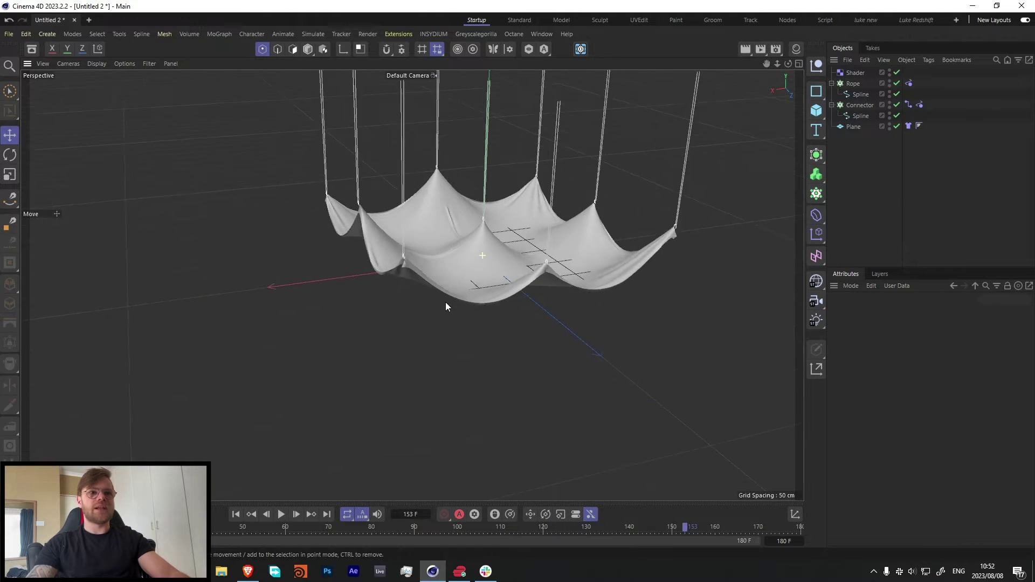
pyautogui.click(236, 513)
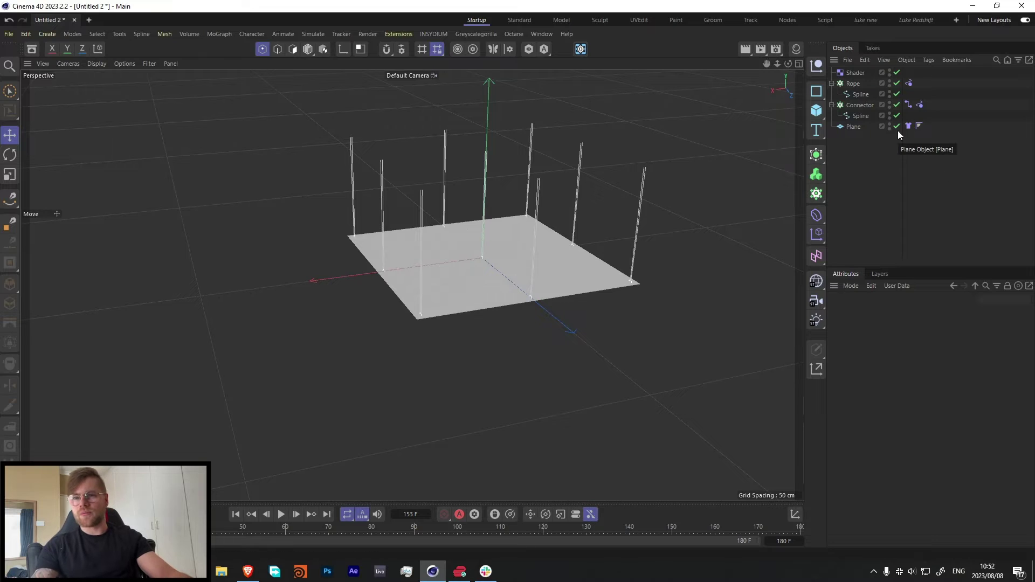
# - Set the plane's width and height to 600 cm
pyautogui.click(858, 125)
pyautogui.click(916, 340)
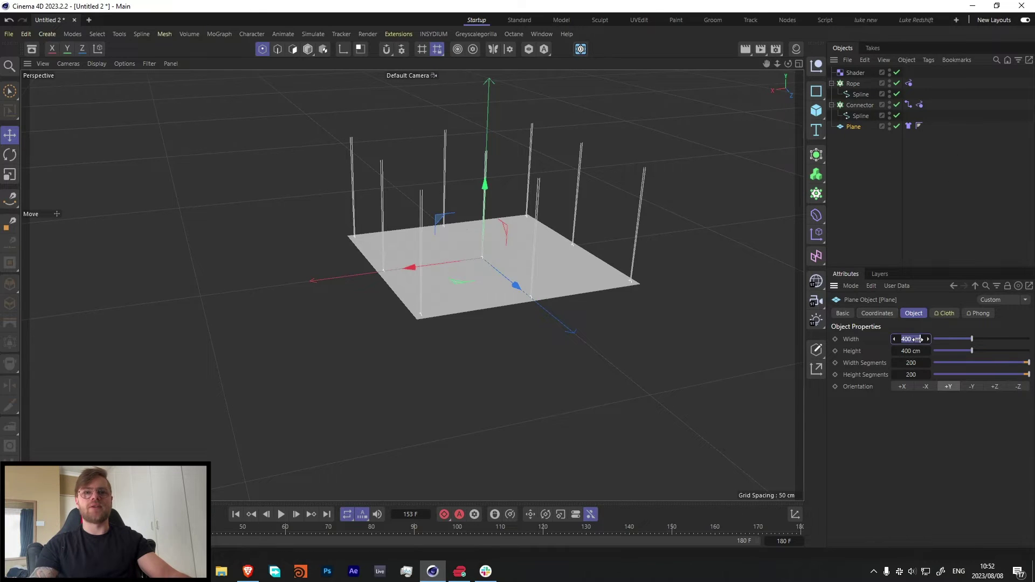
pyautogui.write('600')
pyautogui.press('Tab')
pyautogui.write('600')
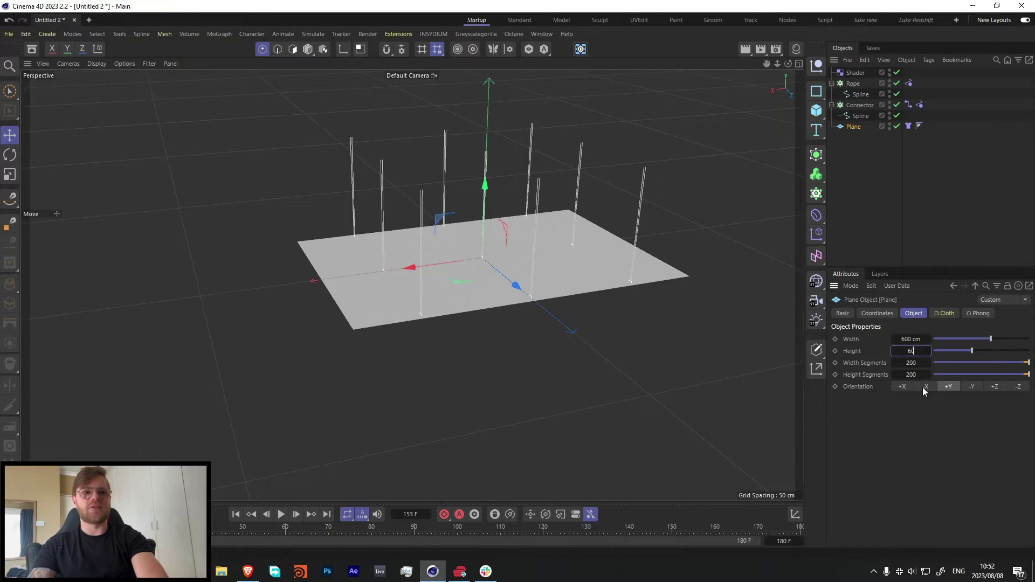
pyautogui.press('Return')
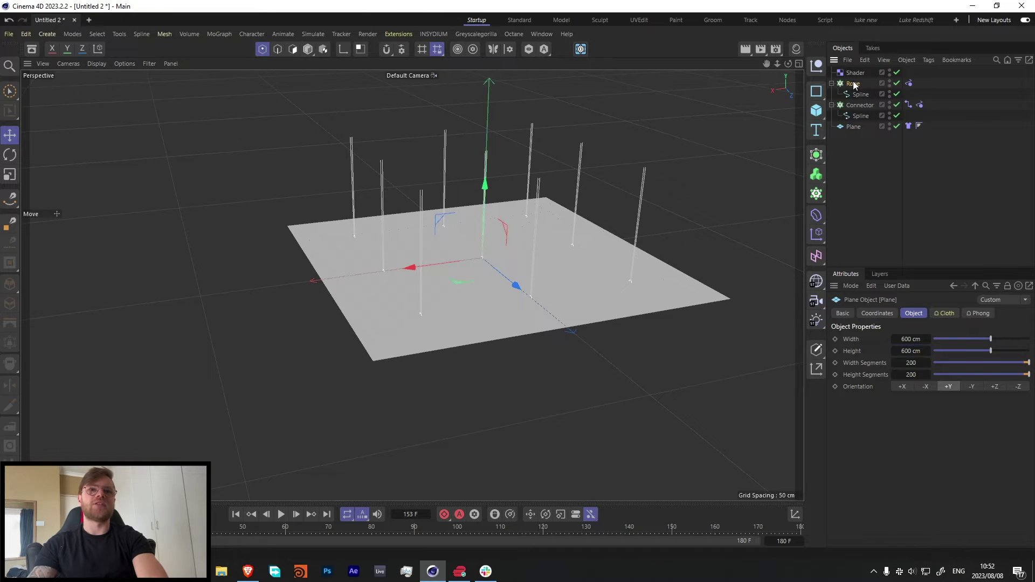
# - Set the grid count of both the Rope and Connector cloners to 4 × 1 × 4 and recreate the Connector tag's connections
pyautogui.click(853, 83)
pyautogui.click(898, 435)
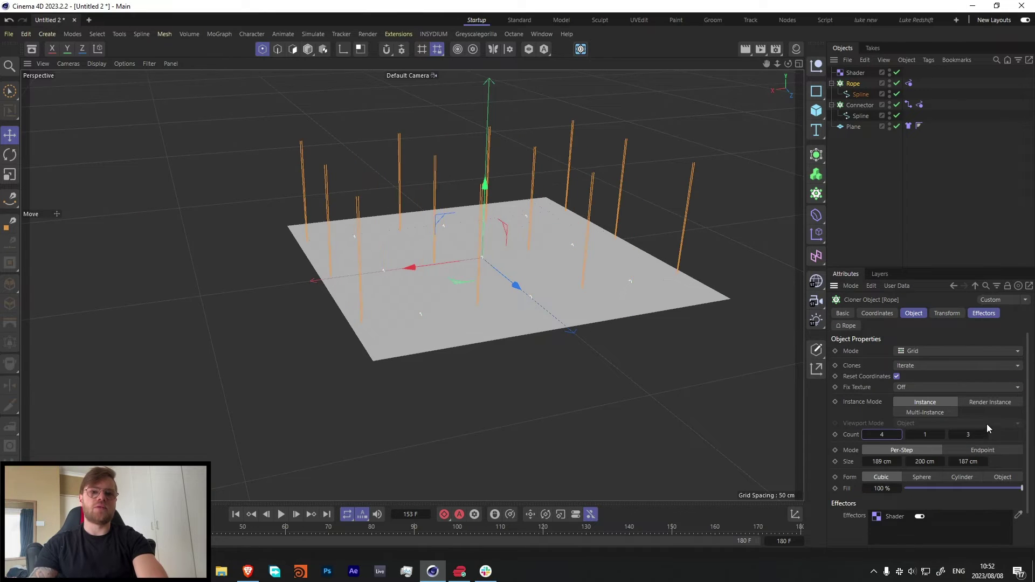
pyautogui.click(850, 107)
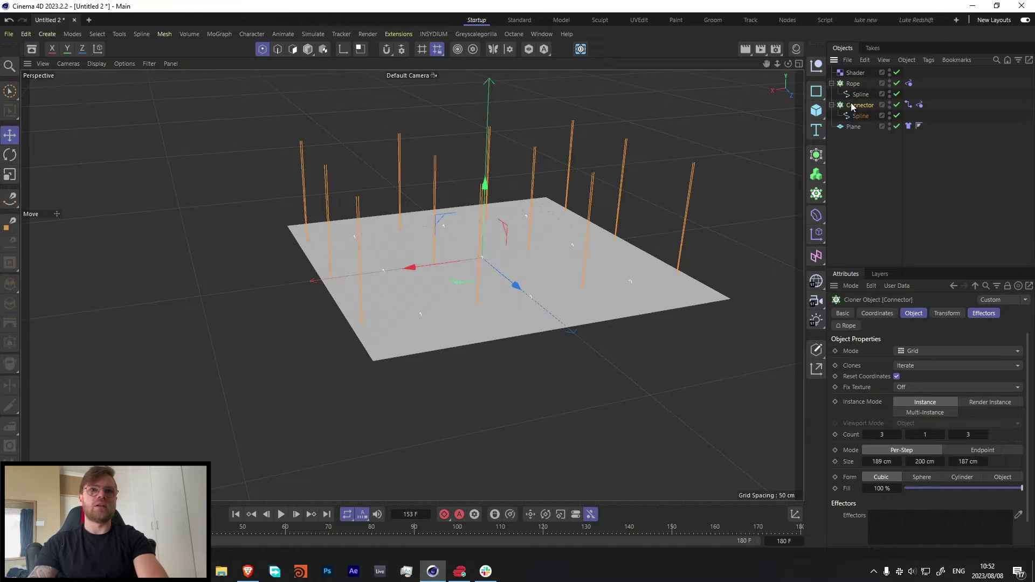
pyautogui.click(986, 435)
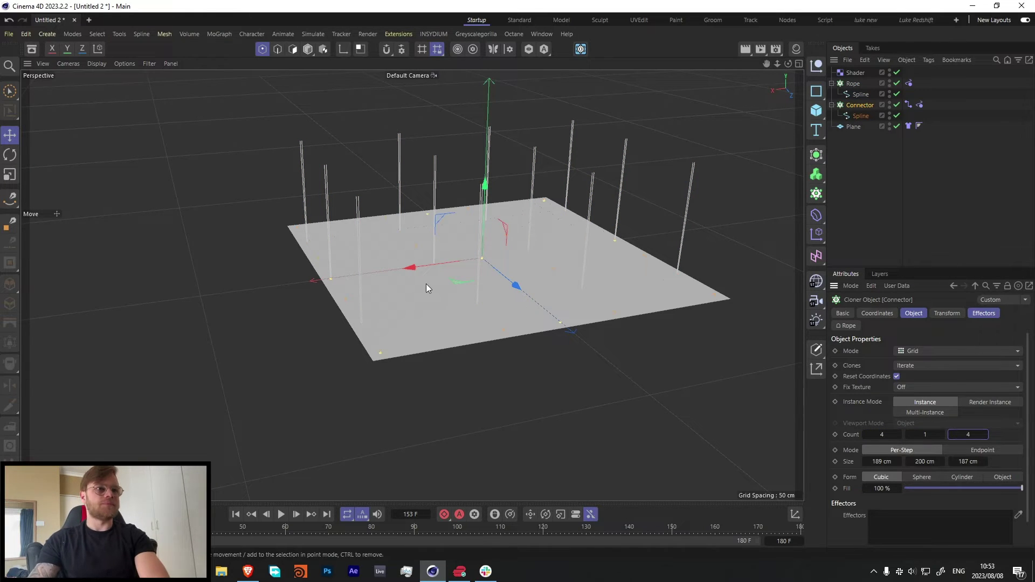
pyautogui.scroll(2, 428, 288)
pyautogui.click(851, 84)
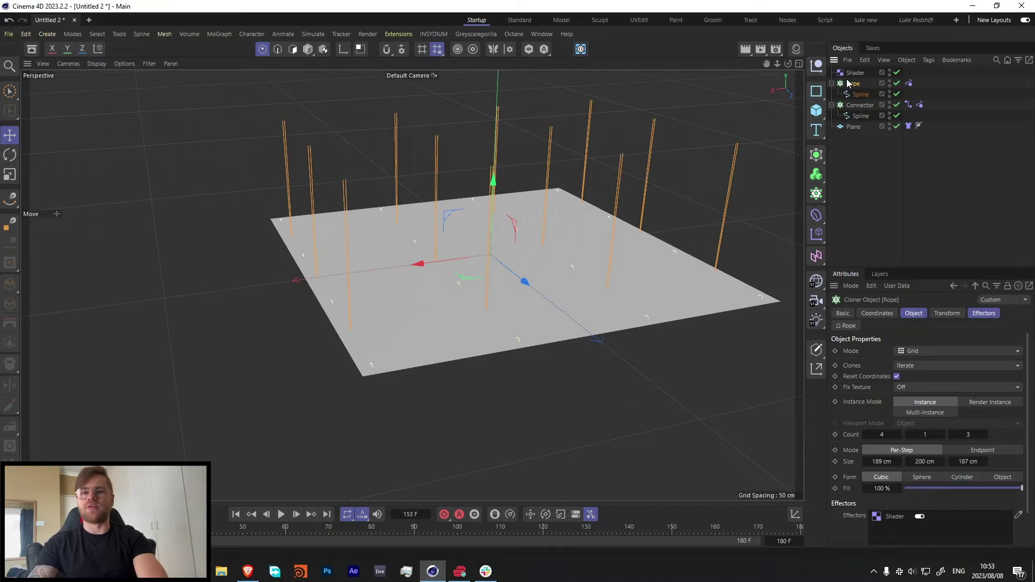
pyautogui.click(986, 434)
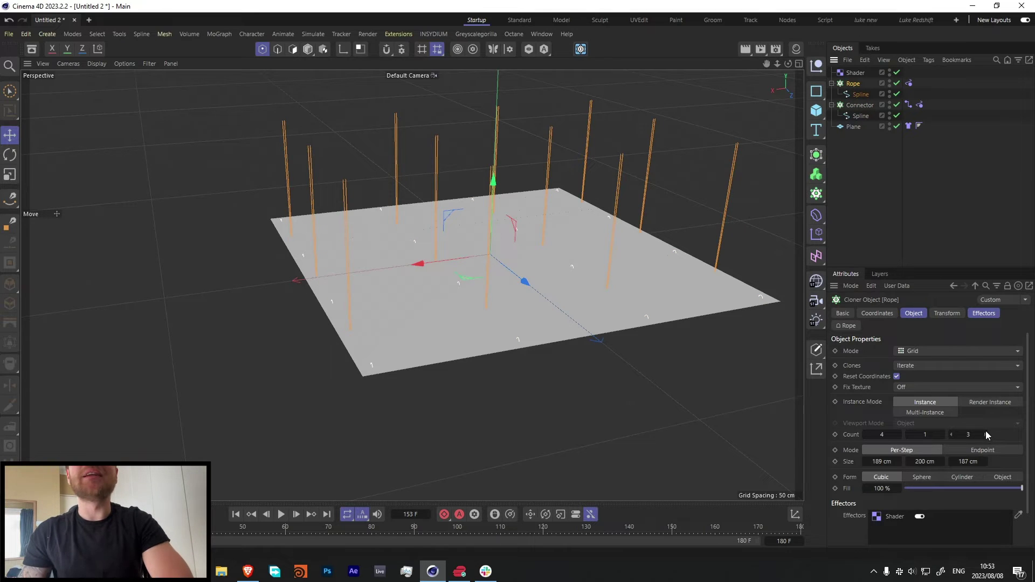
pyautogui.scroll(1, 390, 289)
pyautogui.scroll(1, 390, 289)
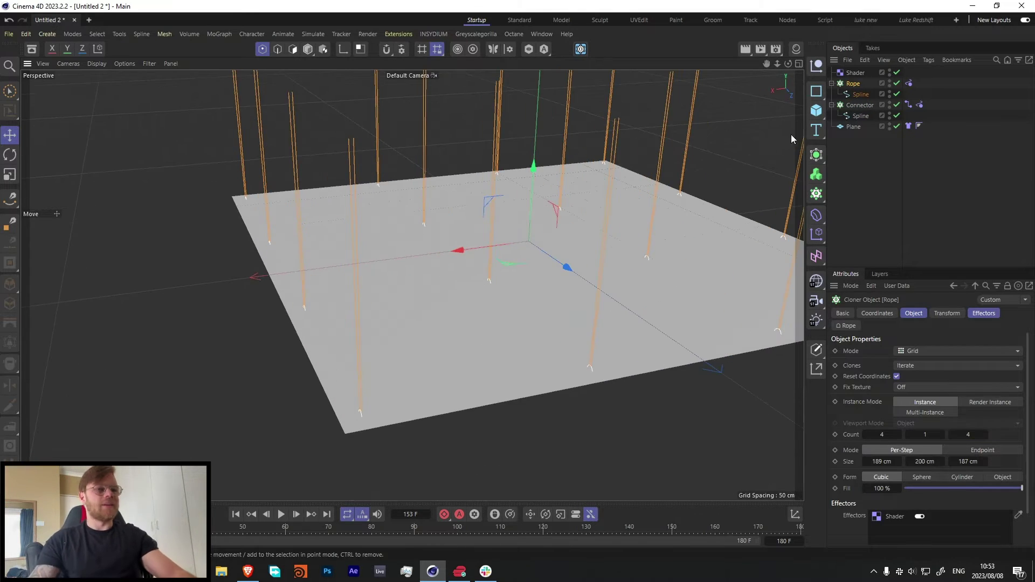
pyautogui.click(909, 104)
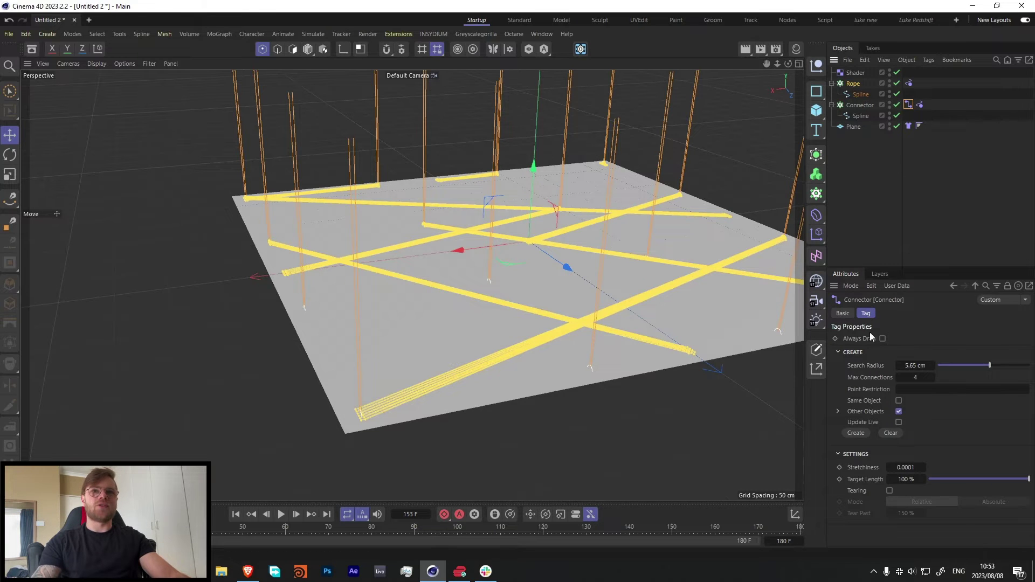
pyautogui.click(856, 434)
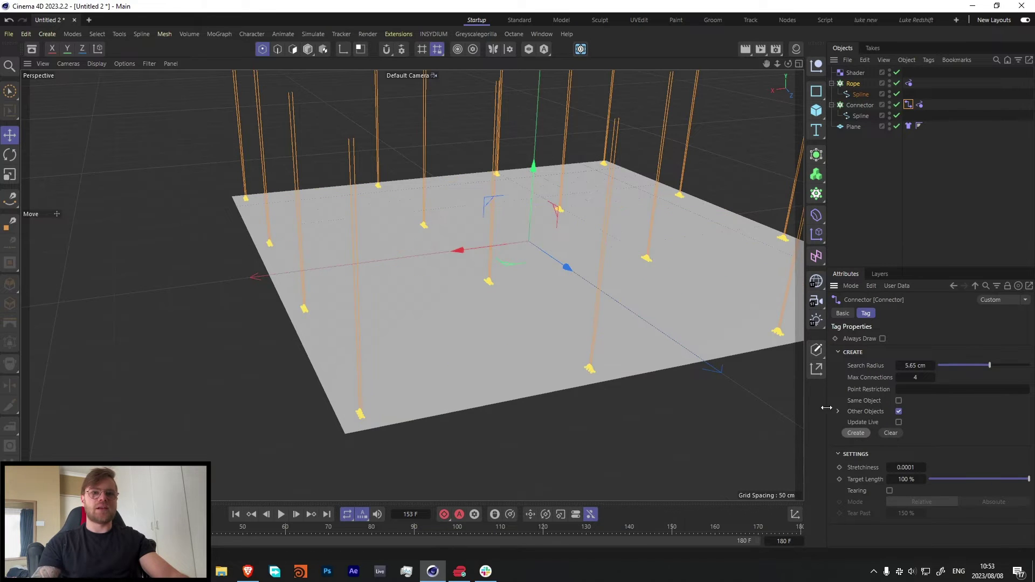
# - Set the plane's width and height segments to 300
pyautogui.click(853, 127)
pyautogui.click(908, 362)
pyautogui.write('300')
pyautogui.press('Tab')
pyautogui.write('300')
pyautogui.press('Return')
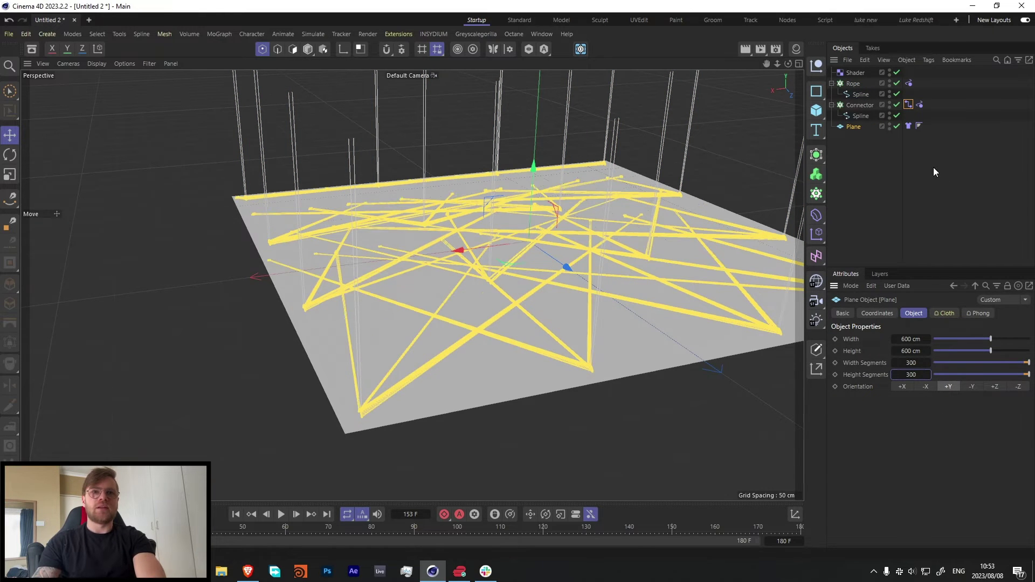
# - Recreate the Connector tag's connections for the 300-segment plane and play the simulation to inspect the draped cloth
pyautogui.click(908, 105)
pyautogui.click(855, 433)
pyautogui.click(281, 514)
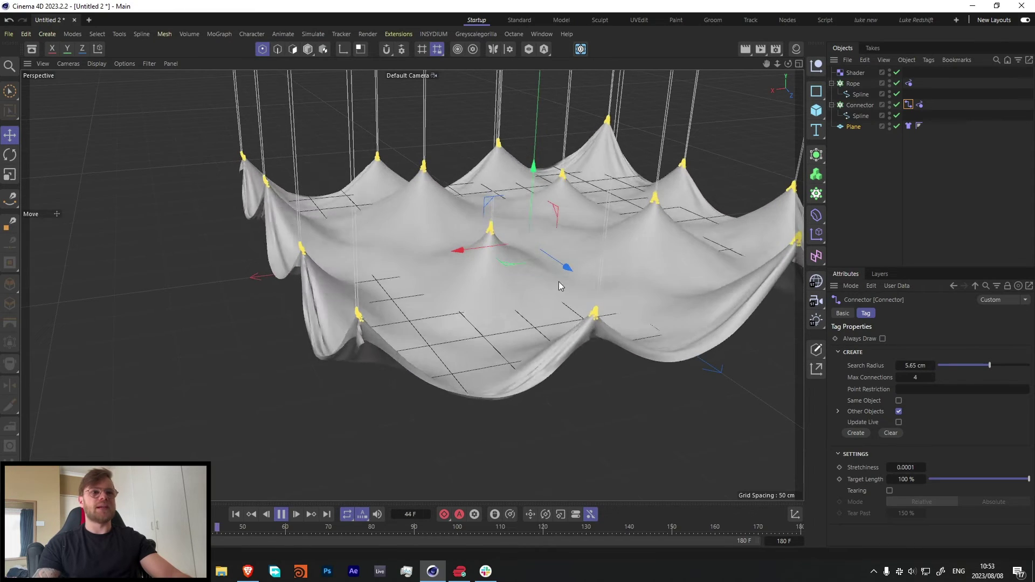
pyautogui.moveTo(483, 284)
pyautogui.keyDown('alt'); pyautogui.mouseDown()
pyautogui.moveTo(559, 255)
pyautogui.moveTo(591, 274)
pyautogui.moveTo(483, 266)
pyautogui.mouseUp(); pyautogui.keyUp('alt')
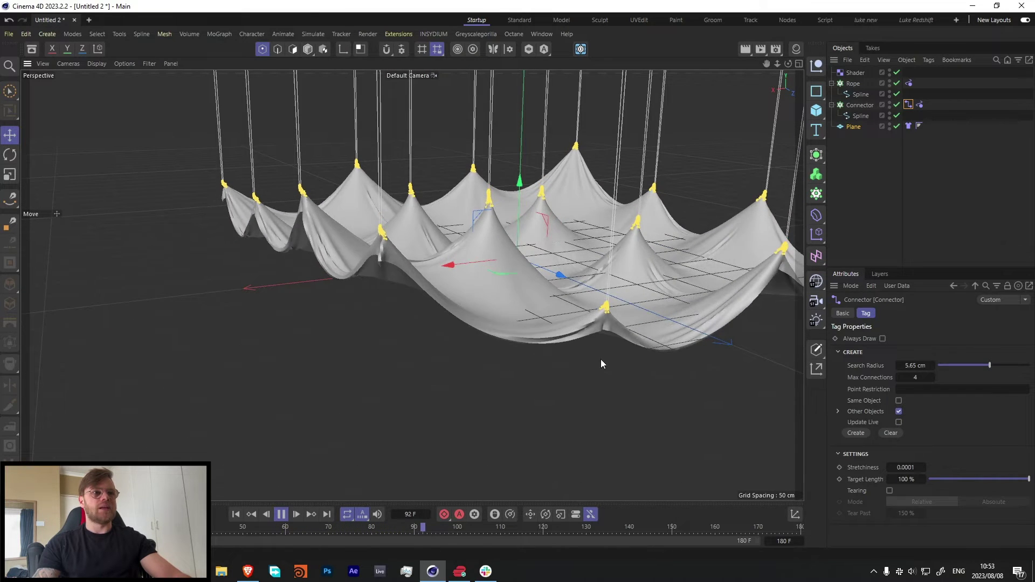
# - Stop the simulation, duplicate the Rope cloner, return to the first frame and delete the duplicate's child spline
pyautogui.click(281, 515)
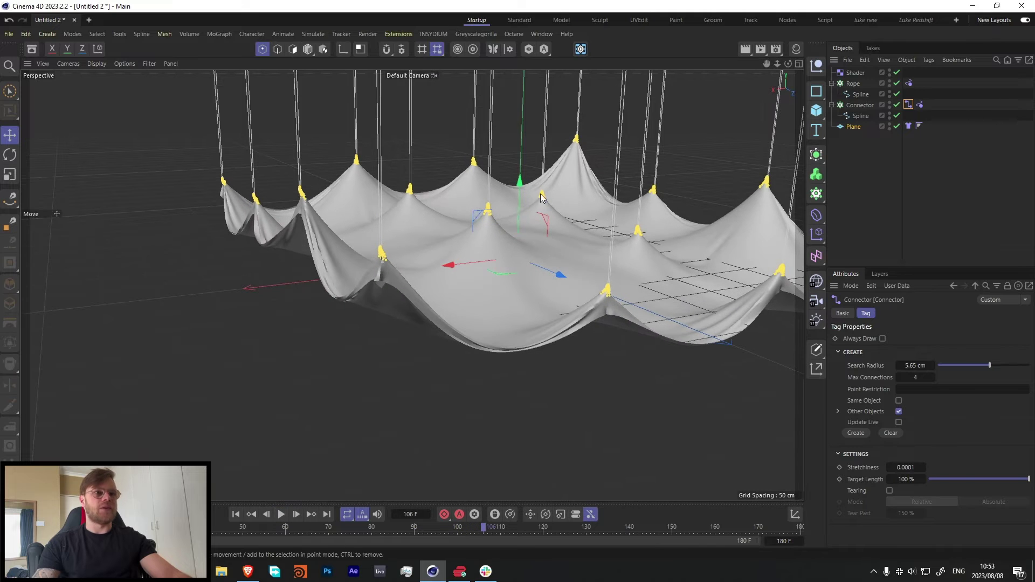
pyautogui.click(933, 208)
pyautogui.scroll(2, 512, 209)
pyautogui.scroll(3, 521, 205)
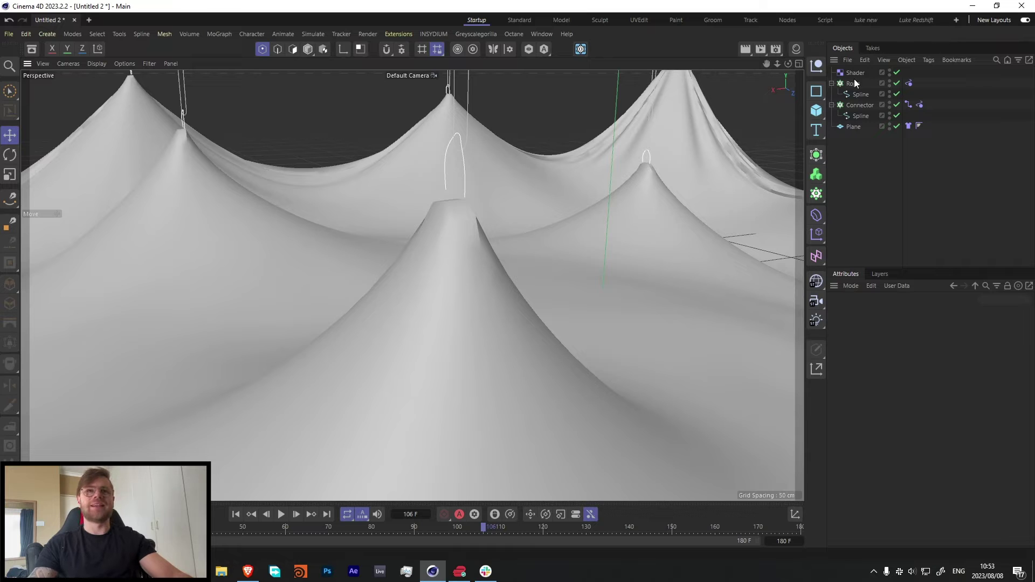
pyautogui.keyDown('ctrl'); pyautogui.moveTo(859, 81); pyautogui.dragTo(860, 82); pyautogui.keyUp('ctrl')
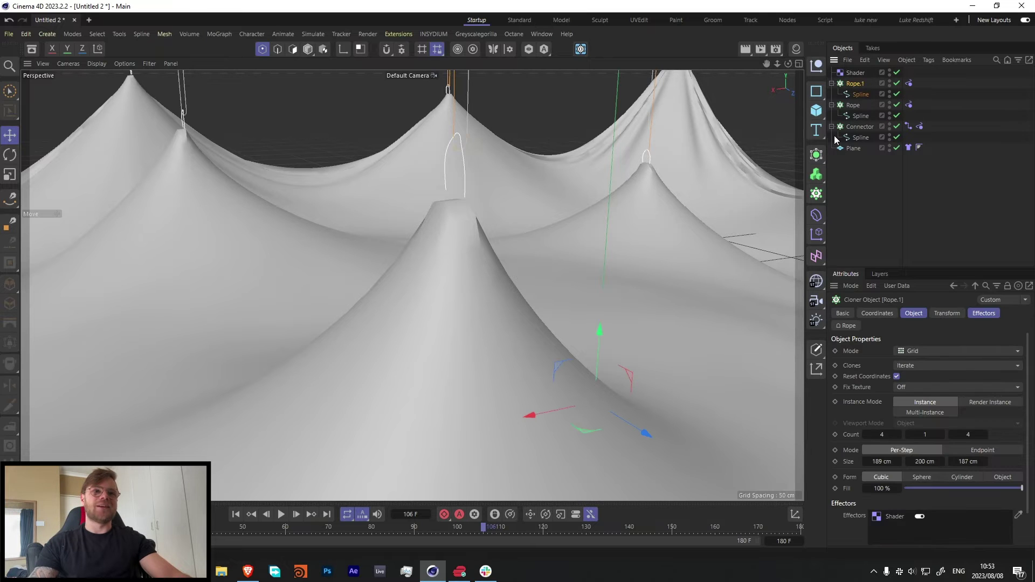
pyautogui.click(236, 514)
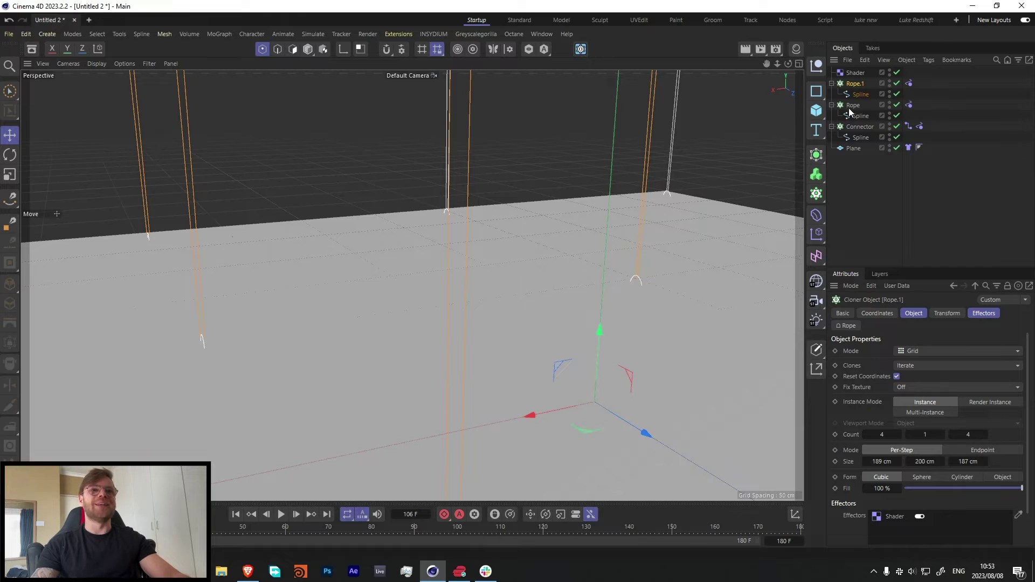
pyautogui.click(865, 94)
pyautogui.press('Delete')
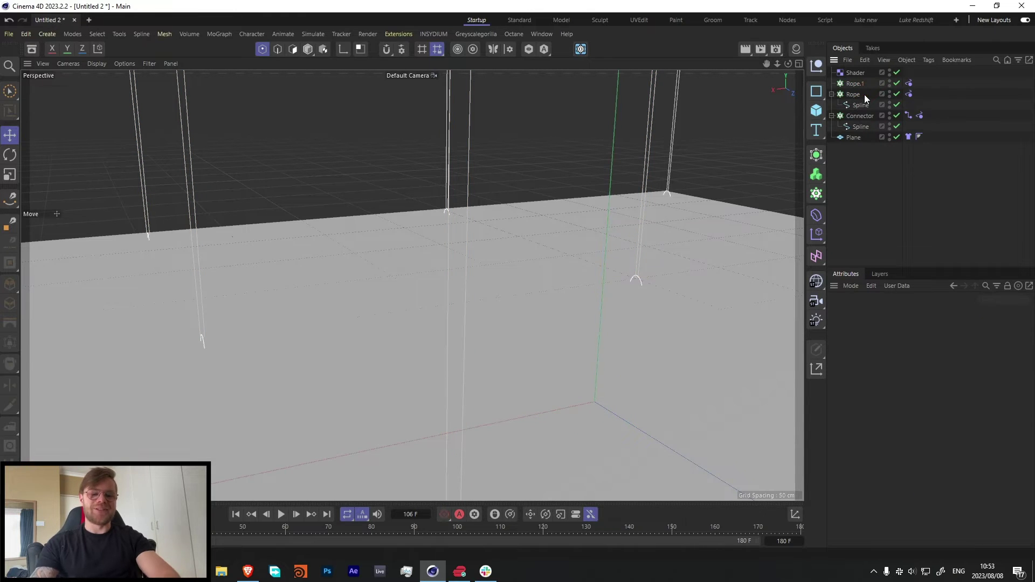
# - Copy the Connector cloner's spline out to the top level of the hierarchy and disable the Rope.1, Rope and Connector cloners
pyautogui.keyDown('ctrl'); pyautogui.moveTo(857, 124); pyautogui.dragTo(862, 79); pyautogui.keyUp('ctrl')
pyautogui.click(832, 105)
pyautogui.click(832, 115)
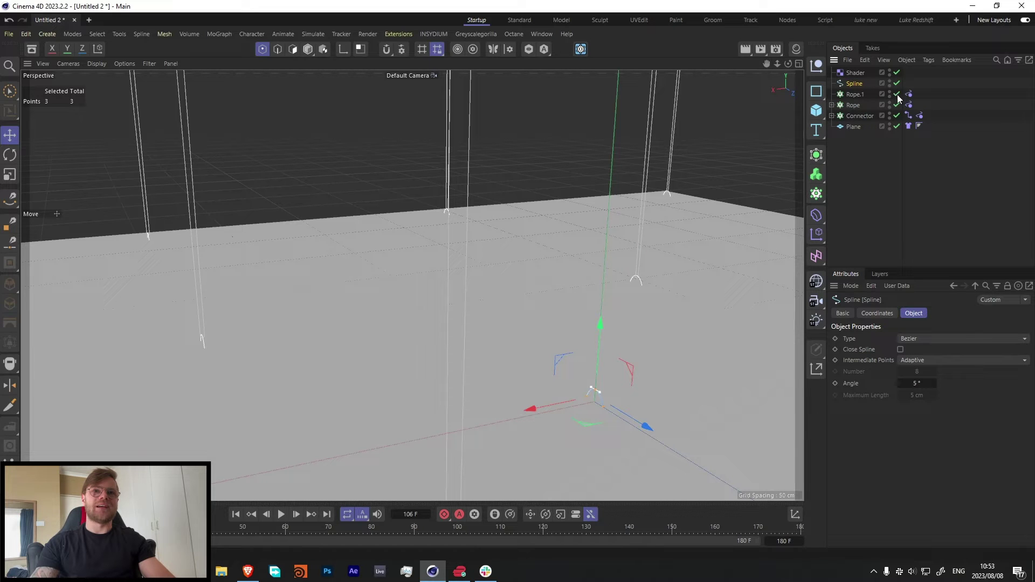
# - Narrow the copied hook spline's curve by scaling its top point, then move its two end points down
pyautogui.scroll(10, 620, 361)
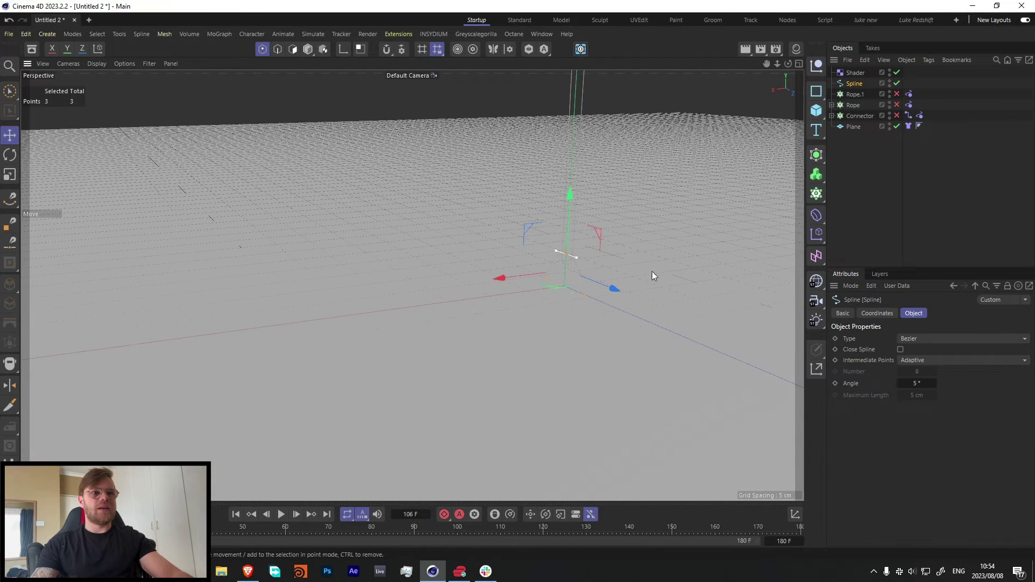
pyautogui.keyDown('alt'); pyautogui.moveTo(652, 276); pyautogui.dragTo(515, 245); pyautogui.keyUp('alt')
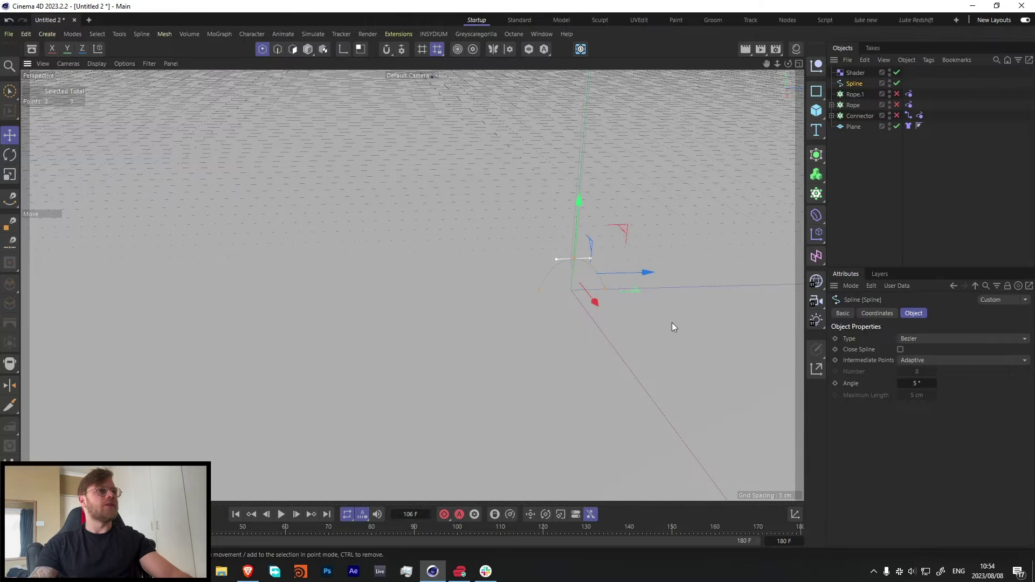
pyautogui.moveTo(651, 283); pyautogui.dragTo(505, 317)
pyautogui.press('t')
pyautogui.moveTo(646, 290); pyautogui.dragTo(587, 259)
pyautogui.click(573, 259)
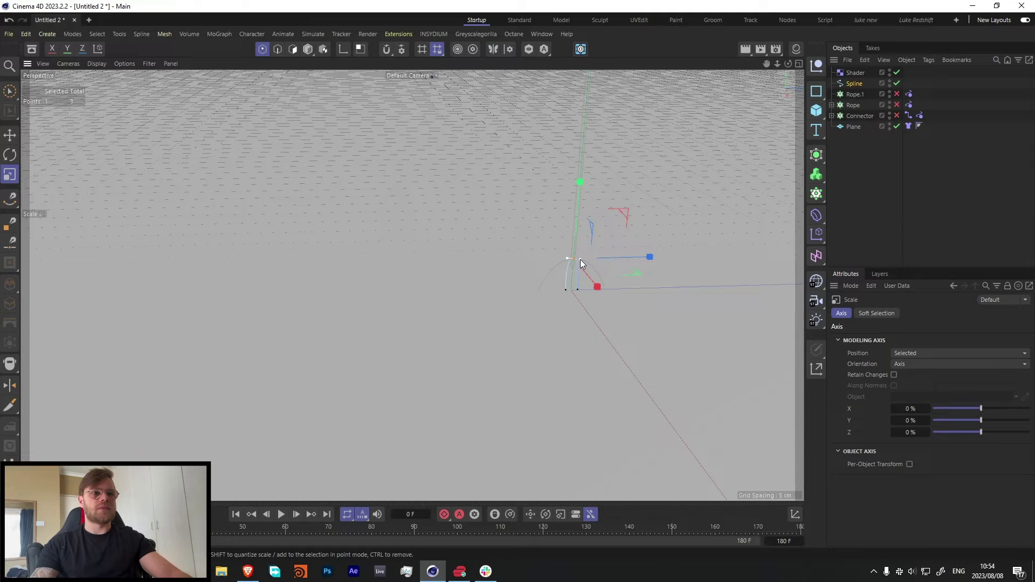
pyautogui.keyDown('shift'); pyautogui.click(577, 289); pyautogui.keyUp('shift')
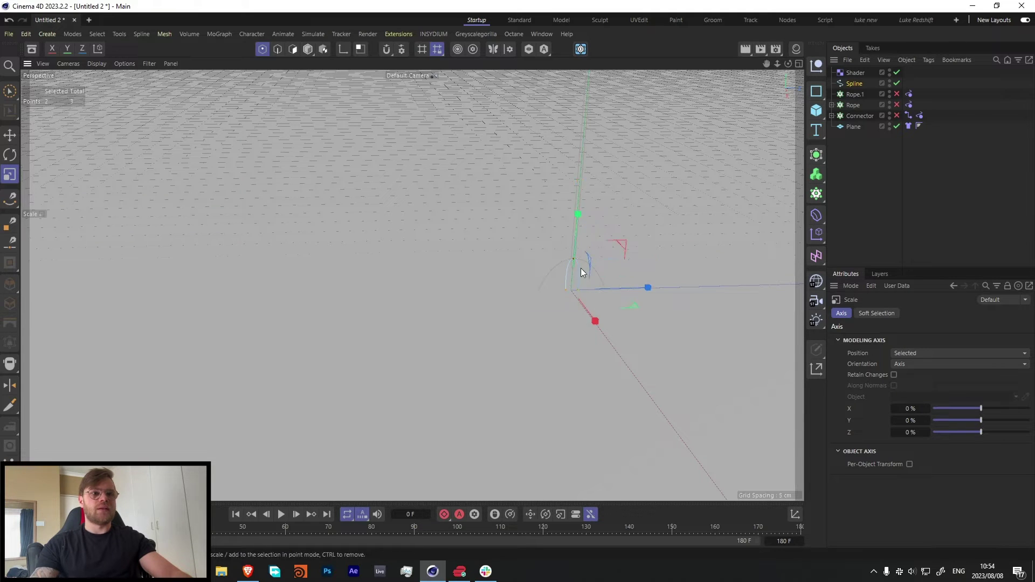
pyautogui.press('e')
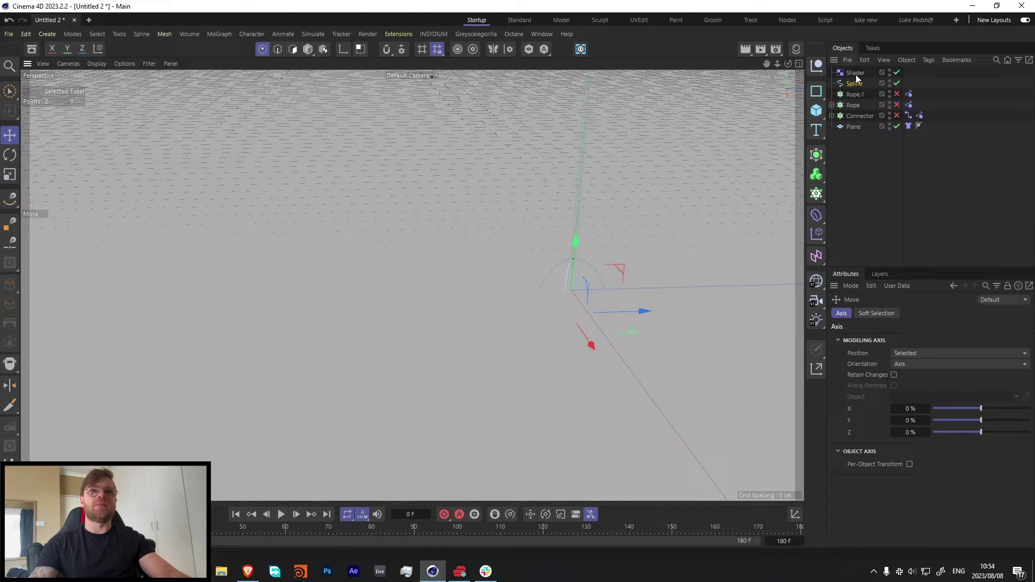
# - Nest the edited spline under the Rope.1 cloner, enable that cloner and rename it Connector Geo
pyautogui.moveTo(856, 95); pyautogui.dragTo(857, 95)
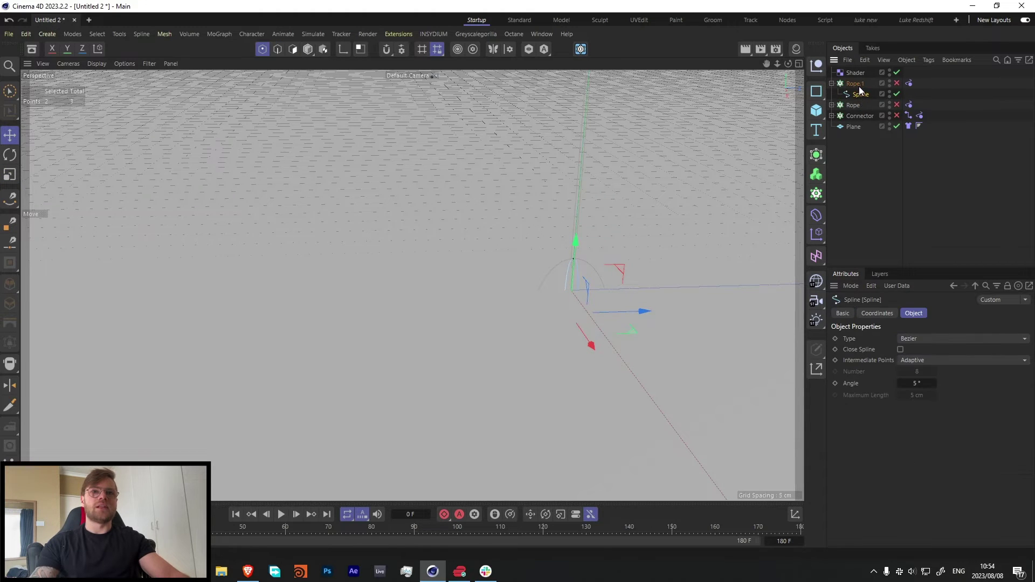
pyautogui.click(856, 83)
pyautogui.doubleClick(857, 83)
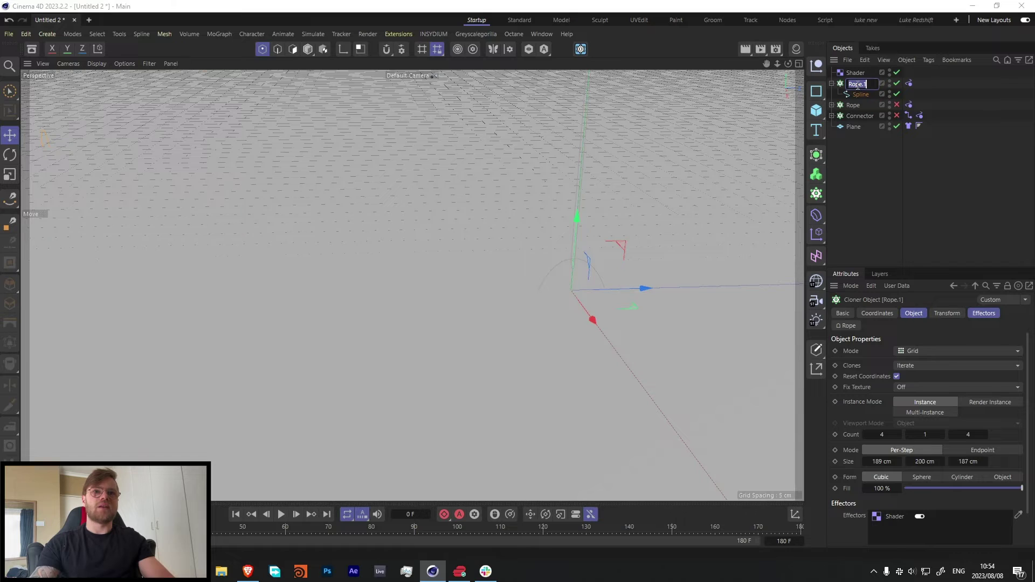
pyautogui.write('Connec')
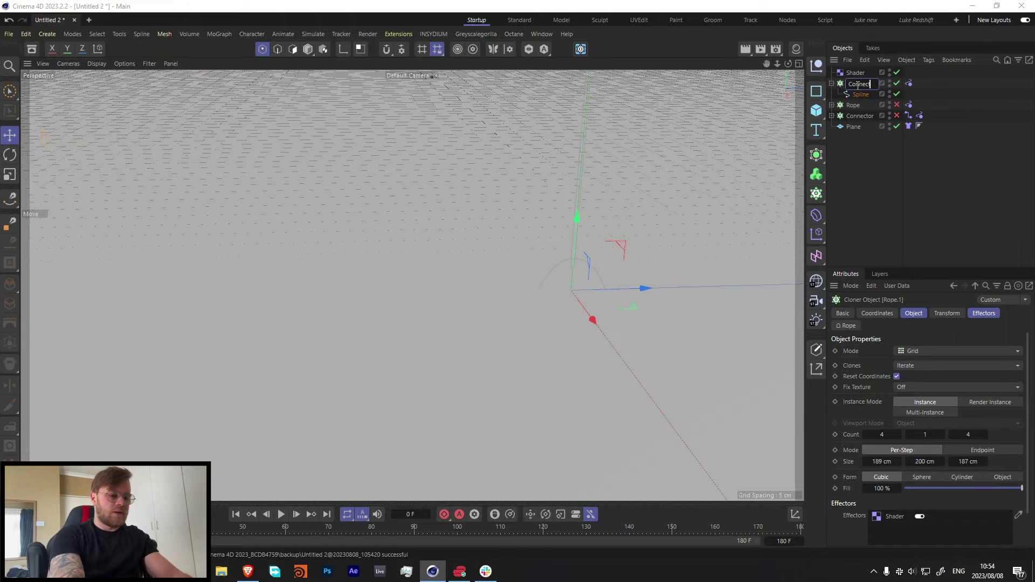
pyautogui.write('tor Geo')
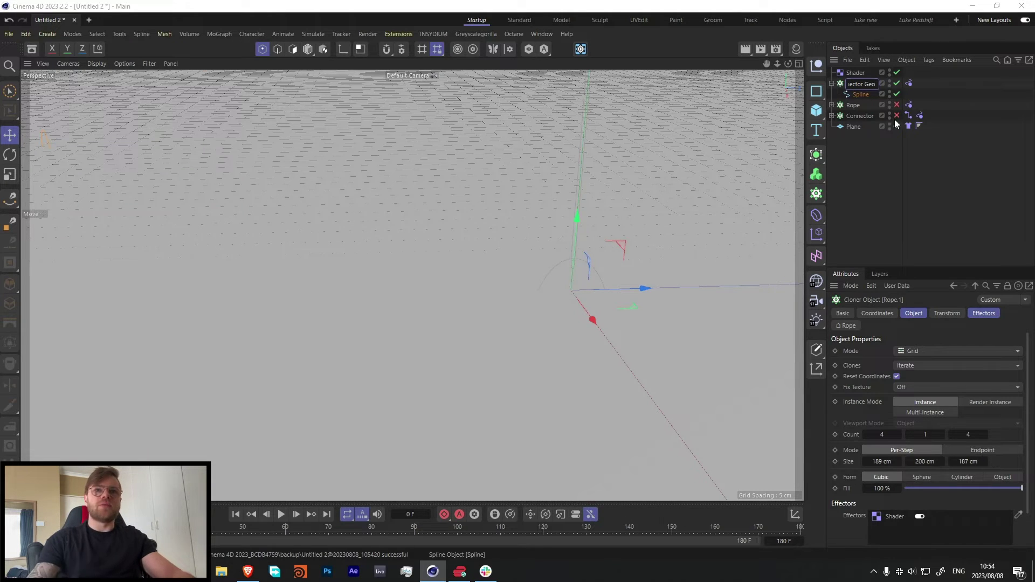
pyautogui.click(888, 146)
# - Wrap the Connector Geo spline in a Sweep and add a Rectangle spline inside the Sweep
pyautogui.click(864, 91)
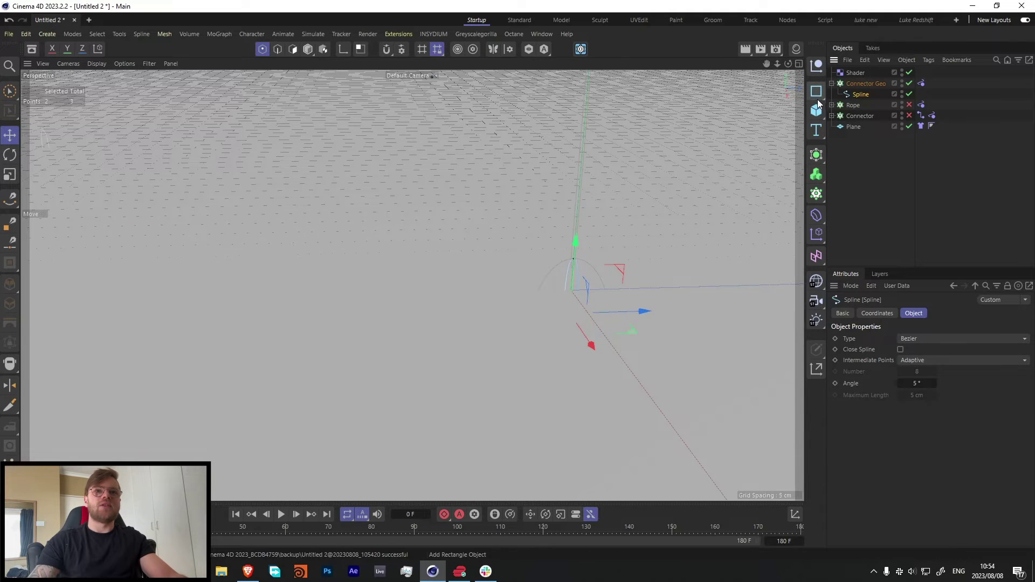
pyautogui.click(816, 175)
pyautogui.keyDown('alt'); pyautogui.click(931, 208); pyautogui.keyUp('alt')
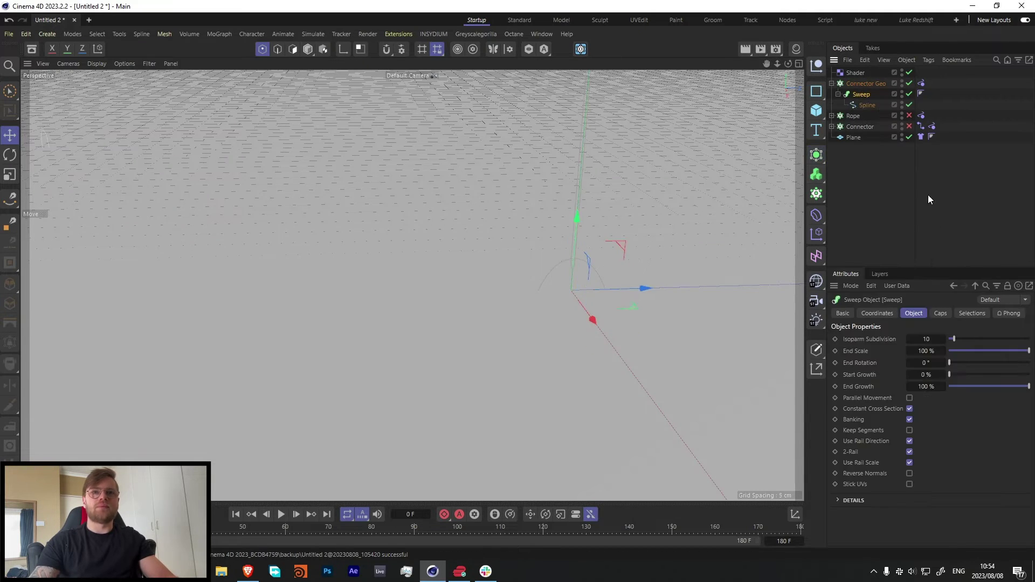
pyautogui.click(817, 92)
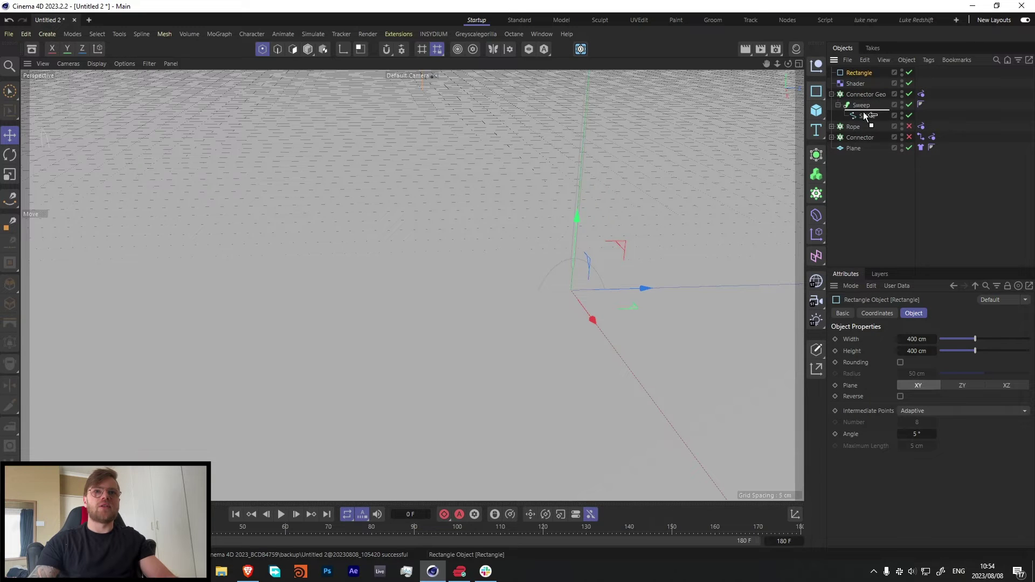
pyautogui.moveTo(862, 112); pyautogui.dragTo(863, 112)
# - Set the Sweep's rectangle profile to 1 cm wide and 1 cm high
pyautogui.click(919, 339)
pyautogui.write('1')
pyautogui.press('Tab')
pyautogui.write('1')
pyautogui.press('Return')
# - Order the Rectangle above the Spline in the Sweep and move the Sweep out of the Connector Geo cloner
pyautogui.moveTo(866, 104); pyautogui.dragTo(865, 103)
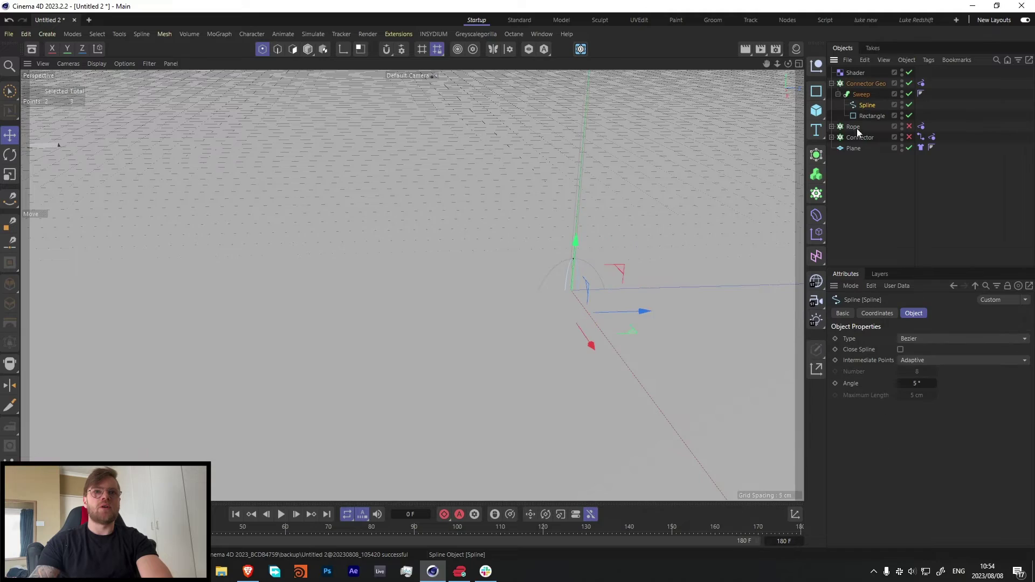
pyautogui.scroll(-5, 582, 302)
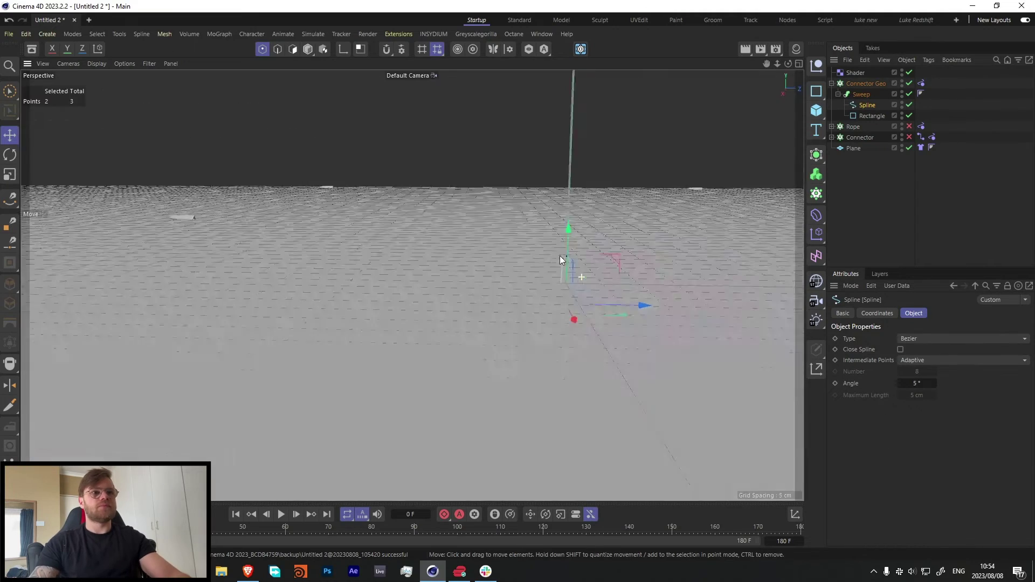
pyautogui.moveTo(862, 95)
pyautogui.mouseDown()
pyautogui.moveTo(860, 78)
pyautogui.moveTo(860, 89)
pyautogui.mouseUp()
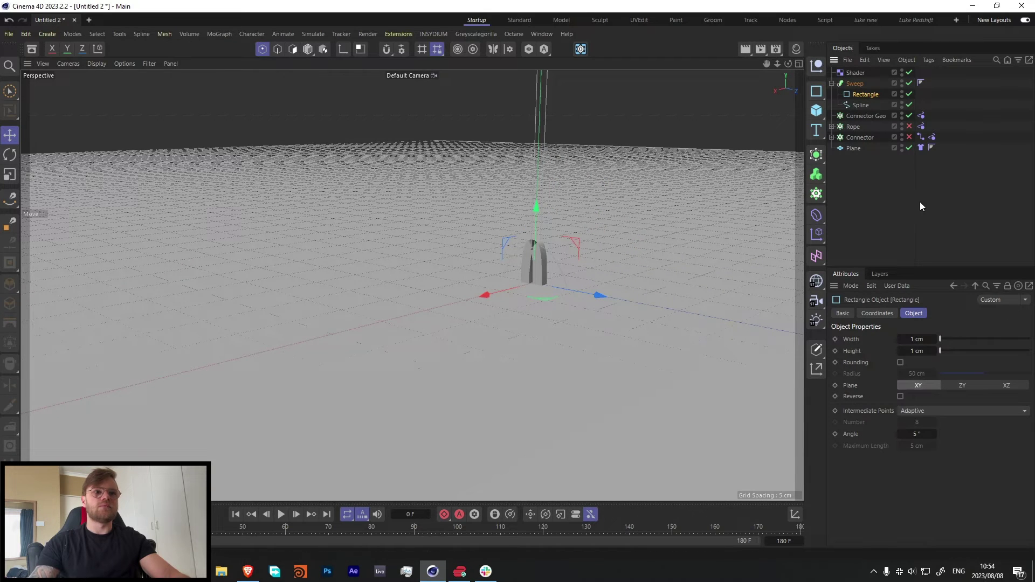
# - Set the rectangle profile's width to 0.5 cm and orient it to the ZY plane
pyautogui.press('Tab')
pyautogui.press('Return')
pyautogui.scroll(5, 539, 256)
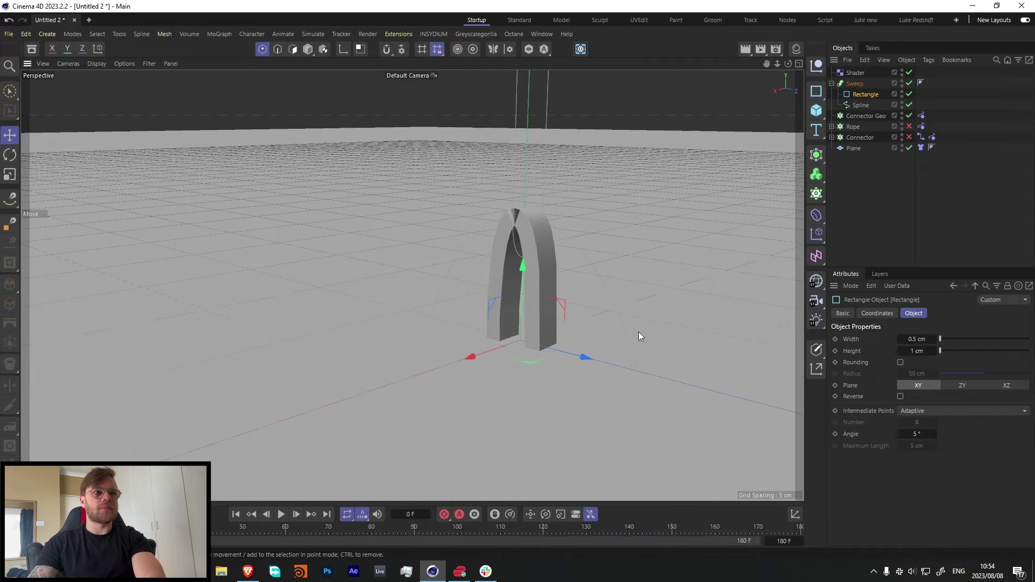
pyautogui.click(965, 384)
pyautogui.click(999, 386)
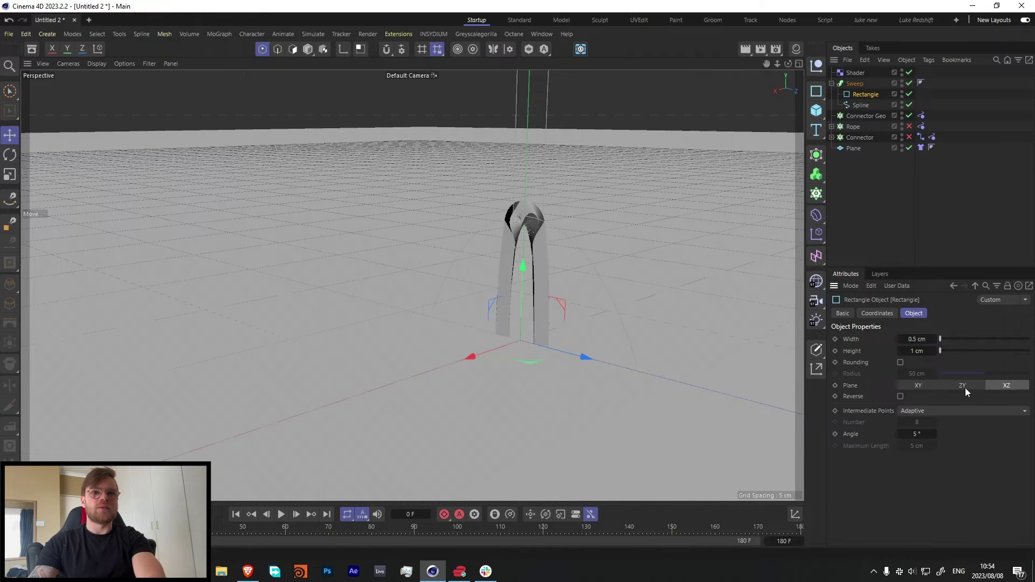
pyautogui.click(965, 387)
# - Try a larger height on the rectangle profile, then set its height to 1 cm and width to 0.2 cm
pyautogui.moveTo(942, 351); pyautogui.dragTo(941, 351)
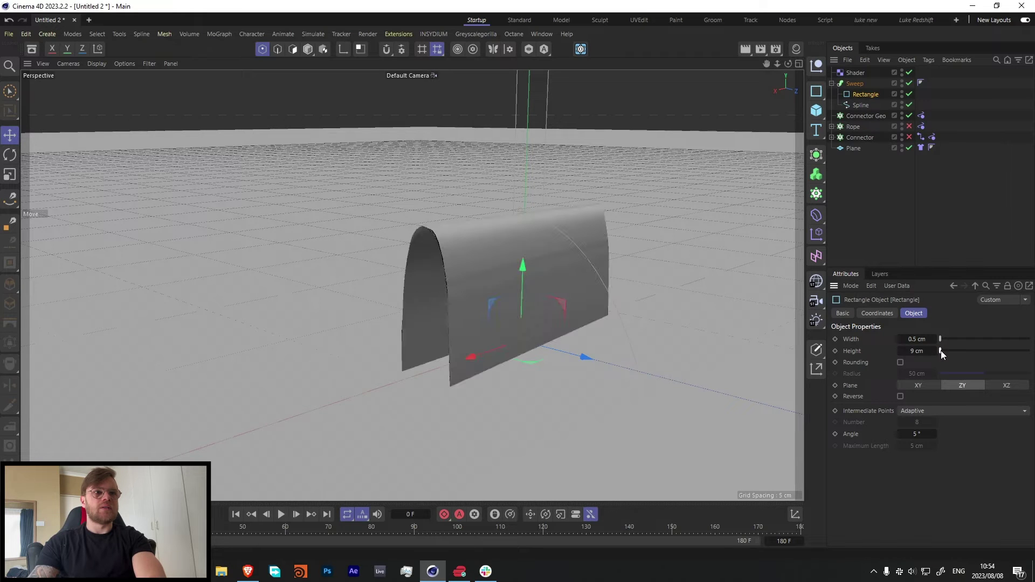
pyautogui.press('Return')
pyautogui.click(916, 339)
pyautogui.write('.2')
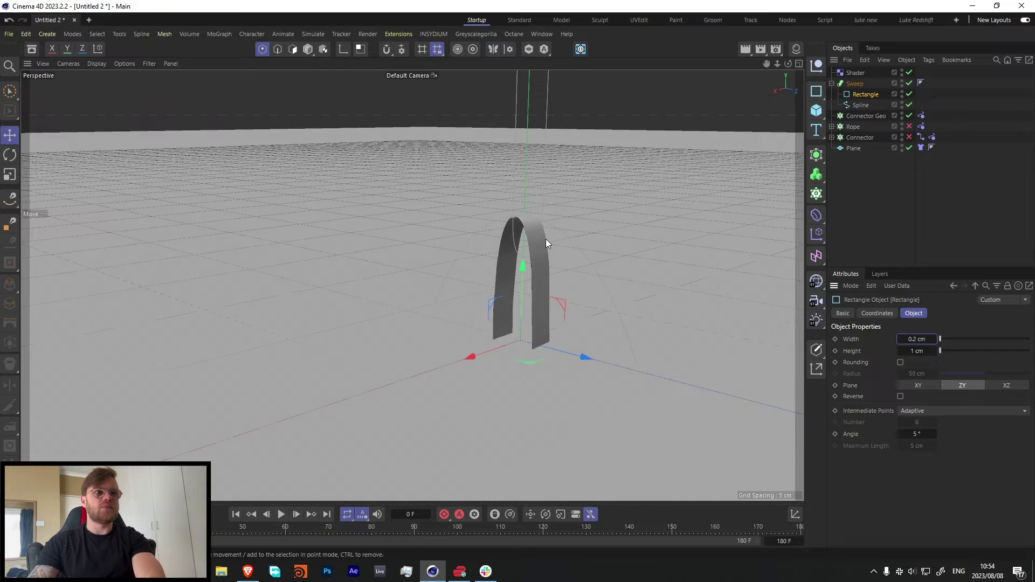
# - Collapse the finished Sweep and nest it under the Connector Geo cloner
pyautogui.click(854, 83)
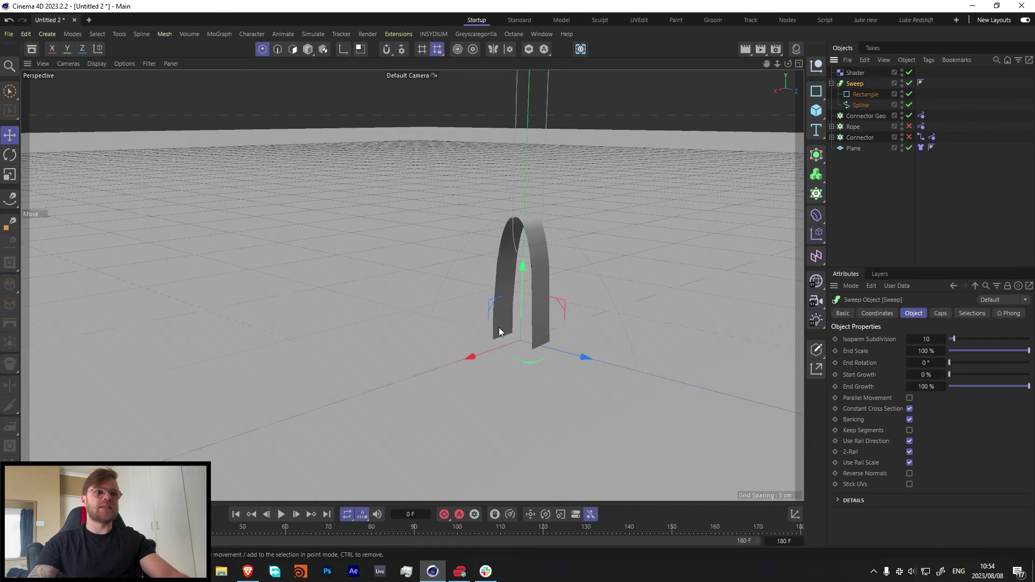
pyautogui.press('r')
pyautogui.click(860, 105)
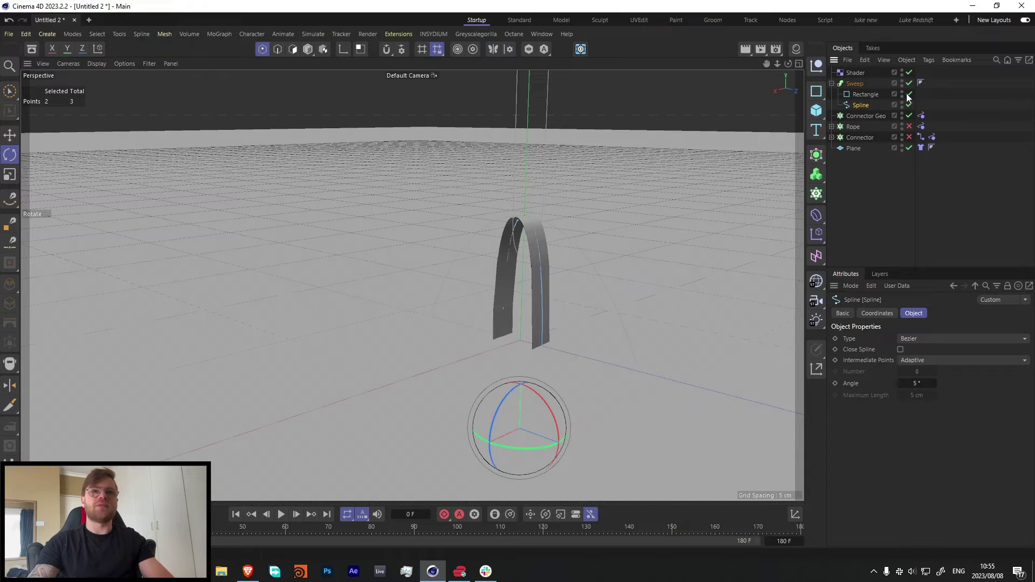
pyautogui.click(832, 84)
pyautogui.click(840, 84)
pyautogui.click(897, 167)
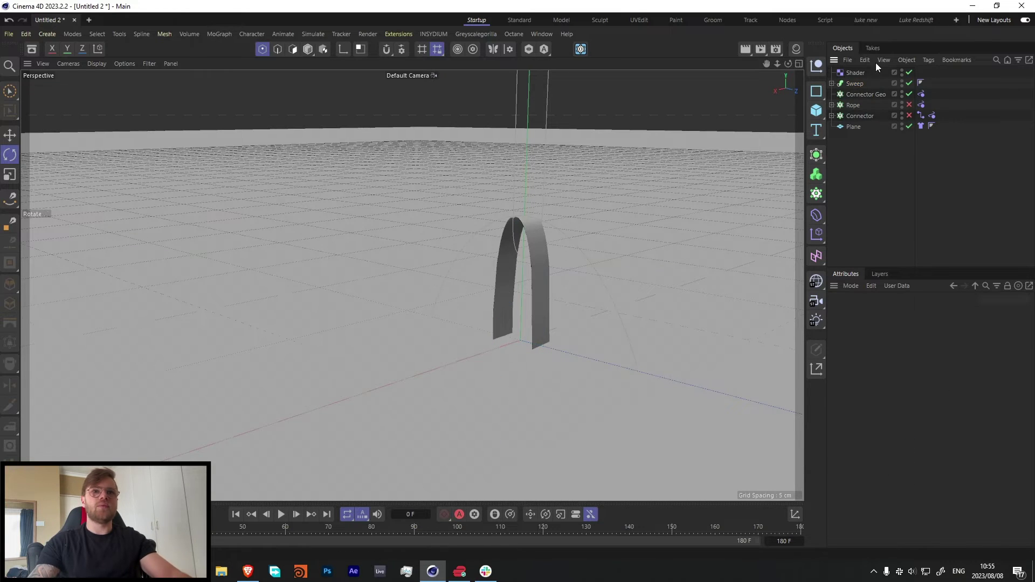
pyautogui.moveTo(852, 95); pyautogui.dragTo(852, 95)
pyautogui.press('h')
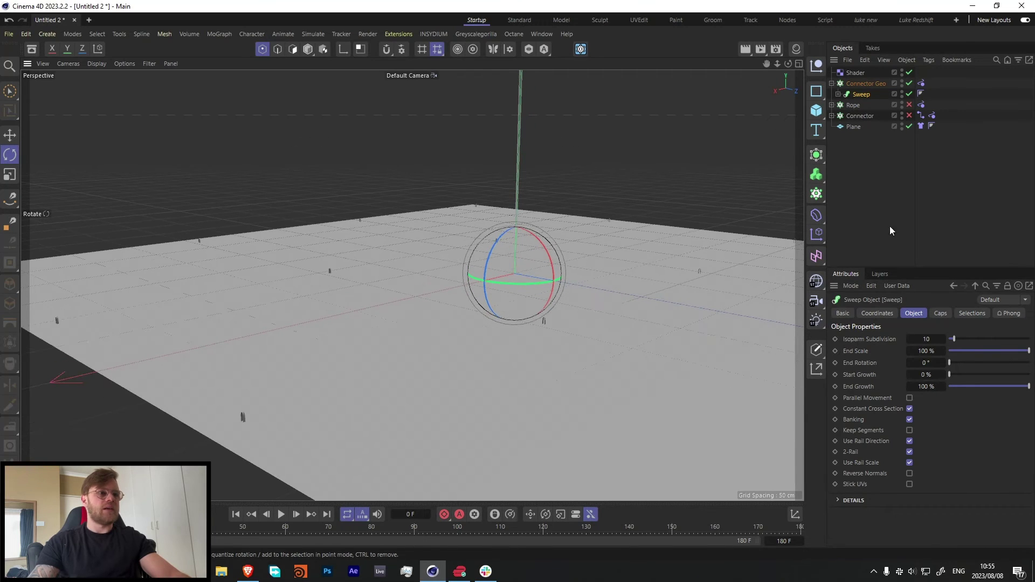
# - Enable the Rope and Connector cloners, with Connector hidden in viewport and render, and play the simulation to inspect the swept hooks
pyautogui.moveTo(909, 104); pyautogui.dragTo(910, 115)
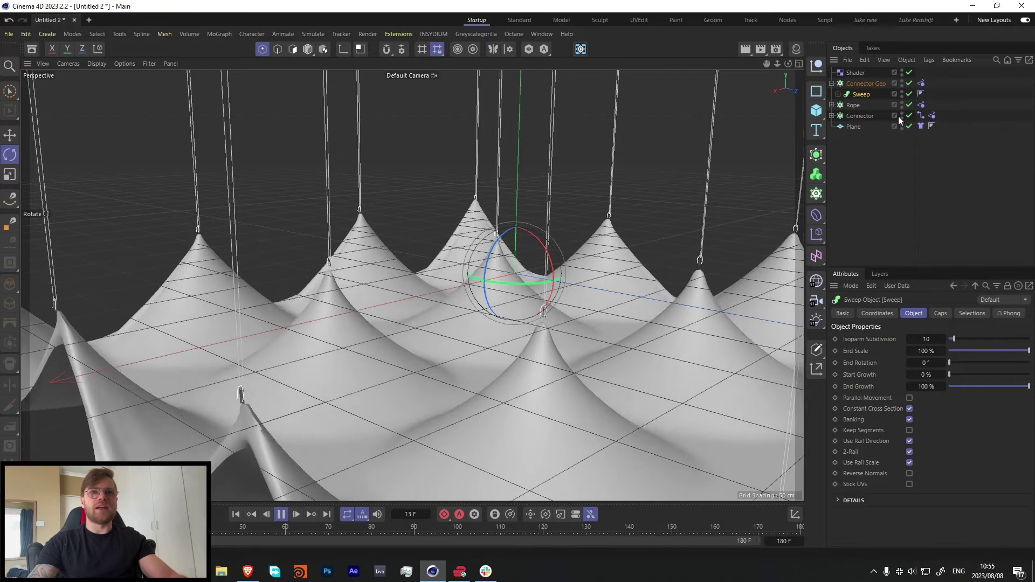
pyautogui.click(901, 113)
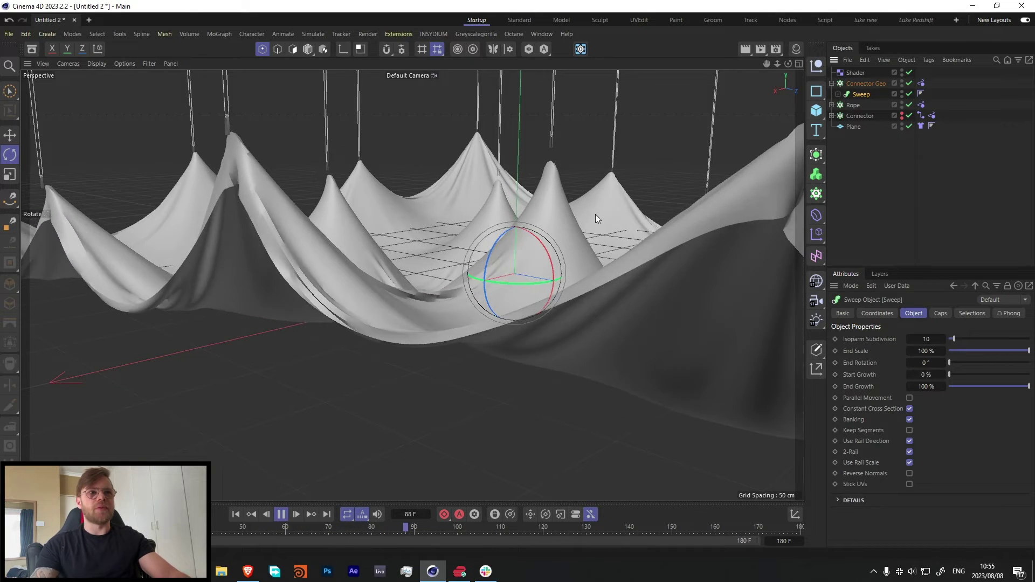
pyautogui.click(280, 514)
pyautogui.keyDown('alt'); pyautogui.moveTo(526, 192); pyautogui.dragTo(701, 162); pyautogui.keyUp('alt')
pyautogui.scroll(5, 561, 212)
pyautogui.keyDown('alt'); pyautogui.moveTo(555, 216); pyautogui.dragTo(392, 282); pyautogui.keyUp('alt')
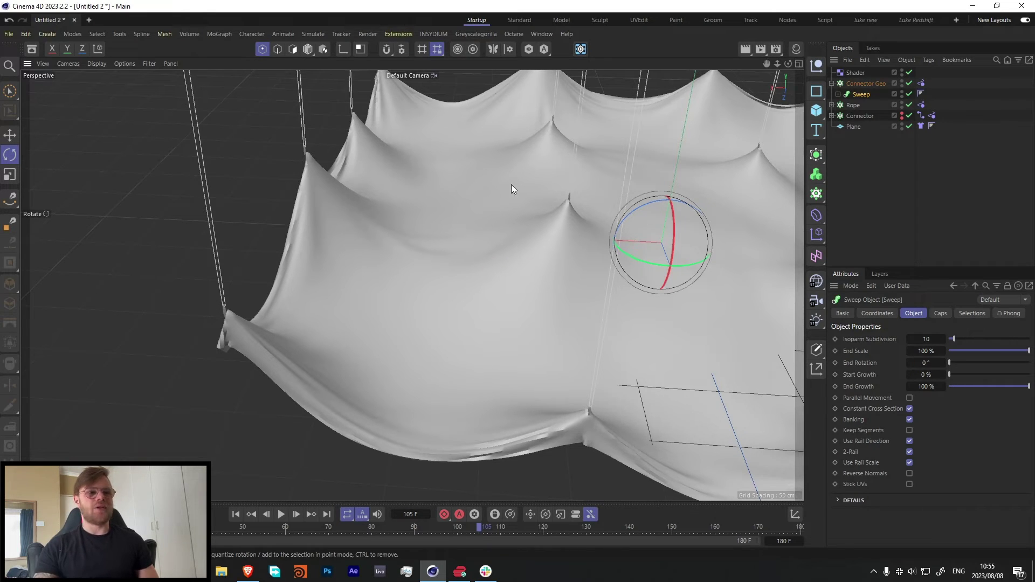
# - Set the plane's Cloth tag Stretchiness to 5 and open the project's simulation settings
pyautogui.click(921, 126)
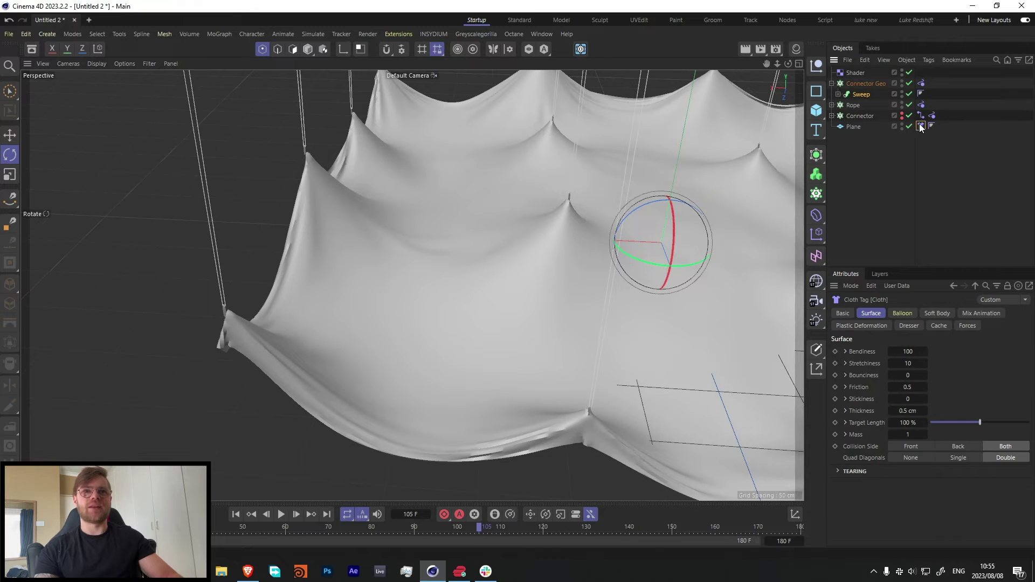
pyautogui.doubleClick(920, 365)
pyautogui.write('5')
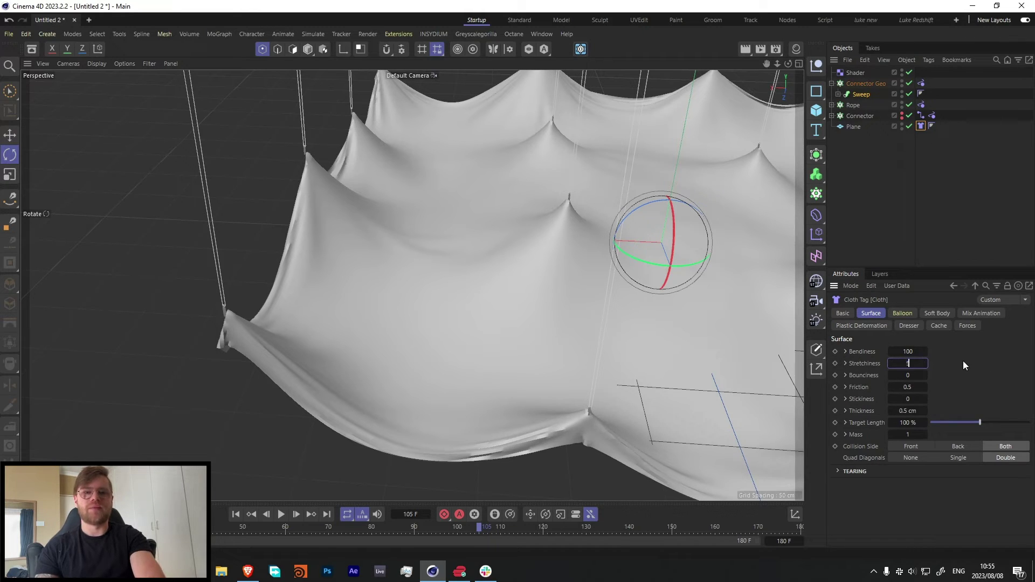
pyautogui.hotkey('ctrl', 'd')
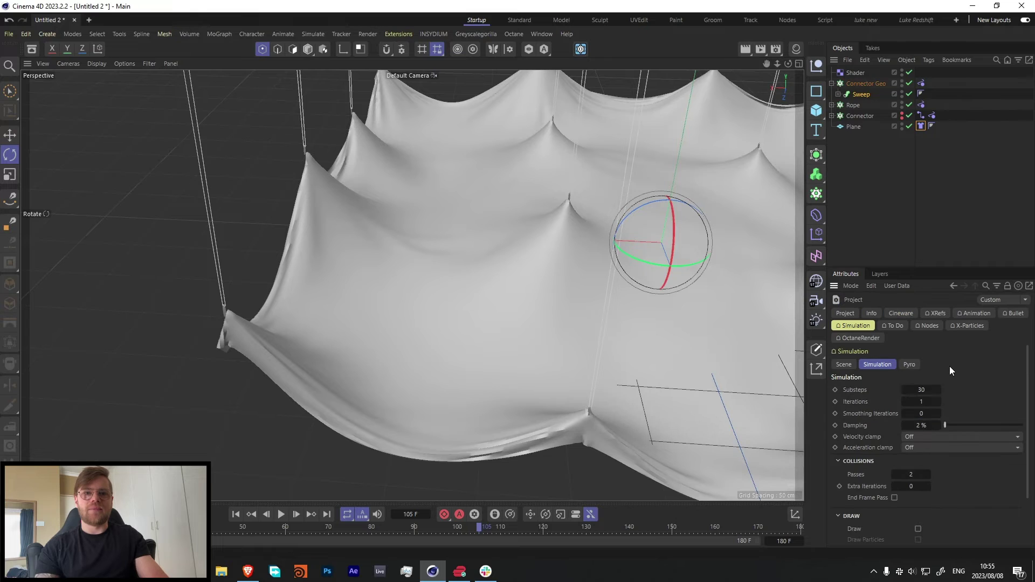
# - Set the project simulation's Iterations to 2 and Damping to 10 %
pyautogui.doubleClick(936, 401)
pyautogui.write('2')
pyautogui.press('Tab')
pyautogui.press('Tab')
pyautogui.write('10')
pyautogui.press('Return')
# - Play the simulation from the start, inspect the cloth from several angles, and rewind to the beginning
pyautogui.click(232, 513)
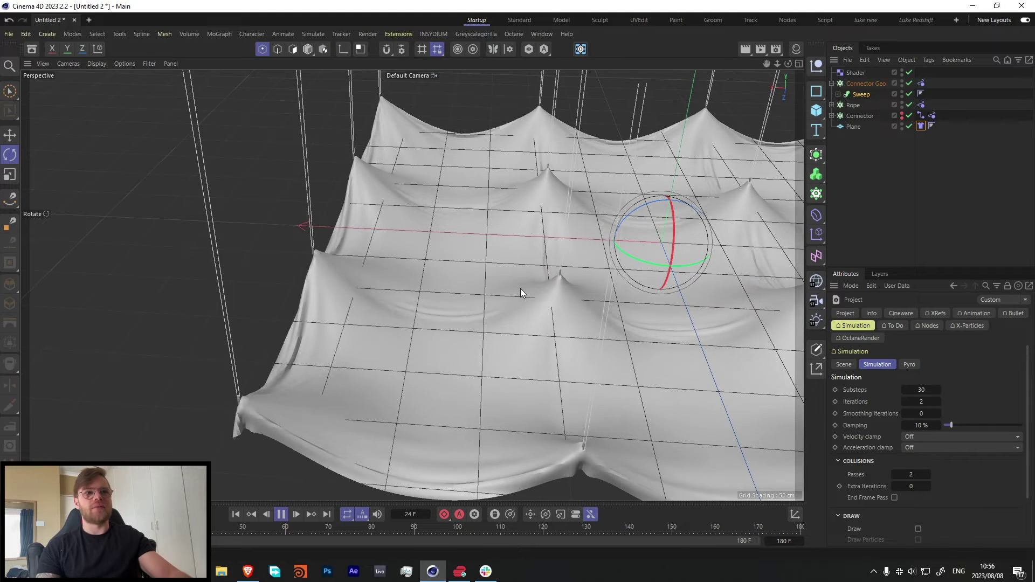
pyautogui.keyDown('alt'); pyautogui.moveTo(567, 267); pyautogui.dragTo(616, 248); pyautogui.keyUp('alt')
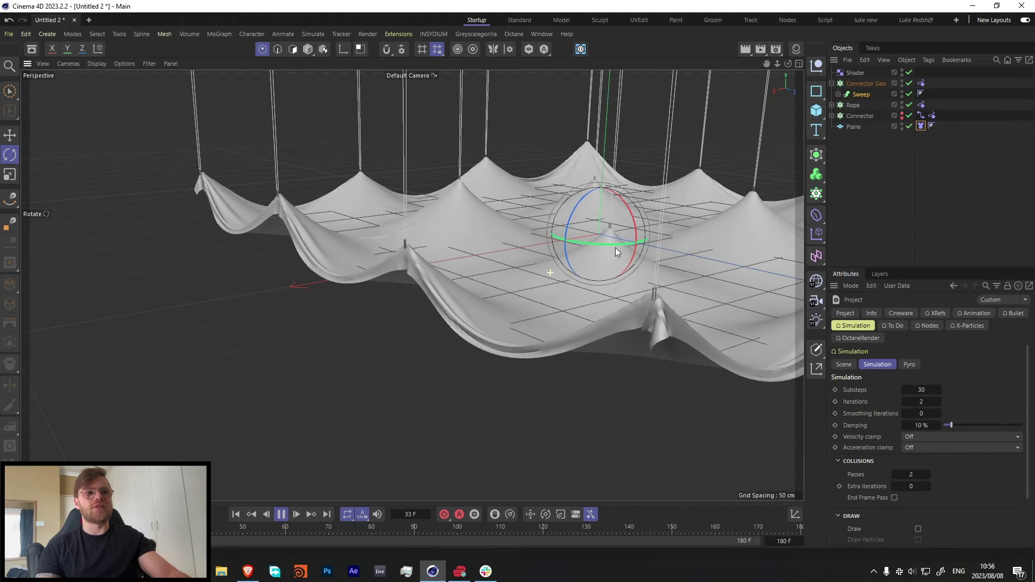
pyautogui.keyDown('alt'); pyautogui.moveTo(596, 204); pyautogui.dragTo(513, 268); pyautogui.keyUp('alt')
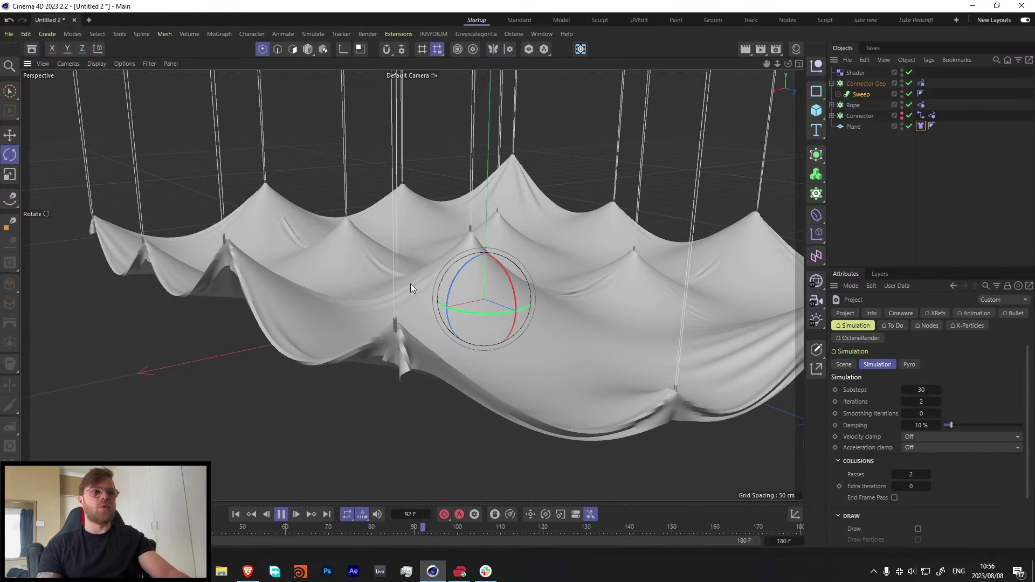
pyautogui.click(852, 73)
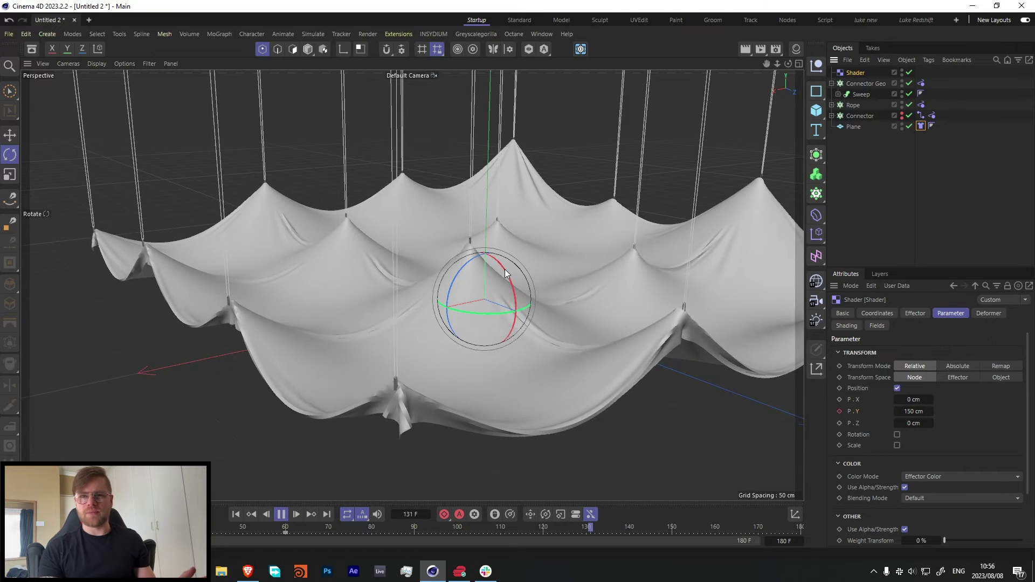
pyautogui.click(281, 514)
pyautogui.click(236, 515)
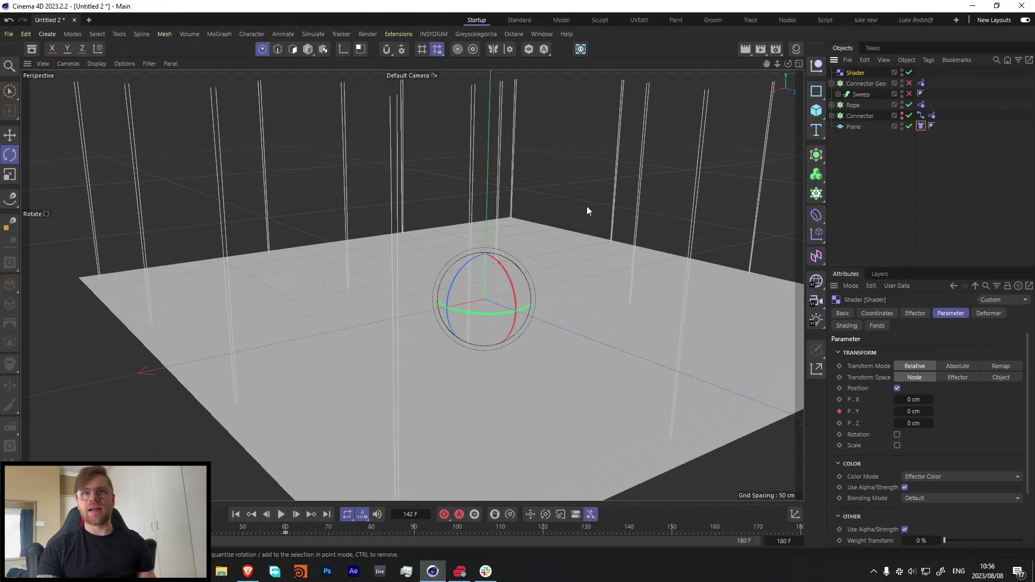
# - Disable the Connector Geo, Sweep, Connector and Plane objects and play the simulation to inspect the ropes alone
pyautogui.moveTo(911, 117); pyautogui.dragTo(910, 126)
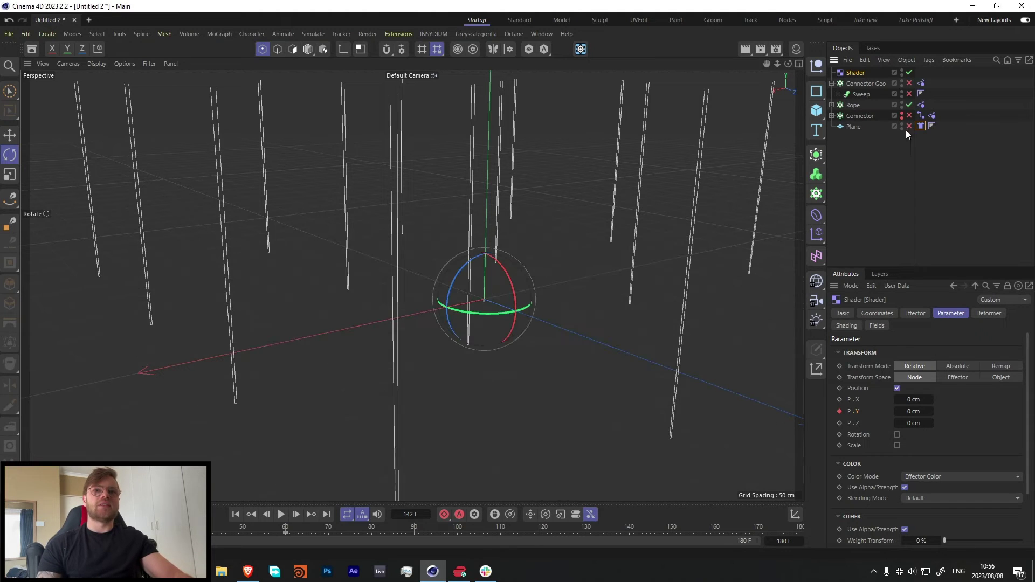
pyautogui.click(281, 514)
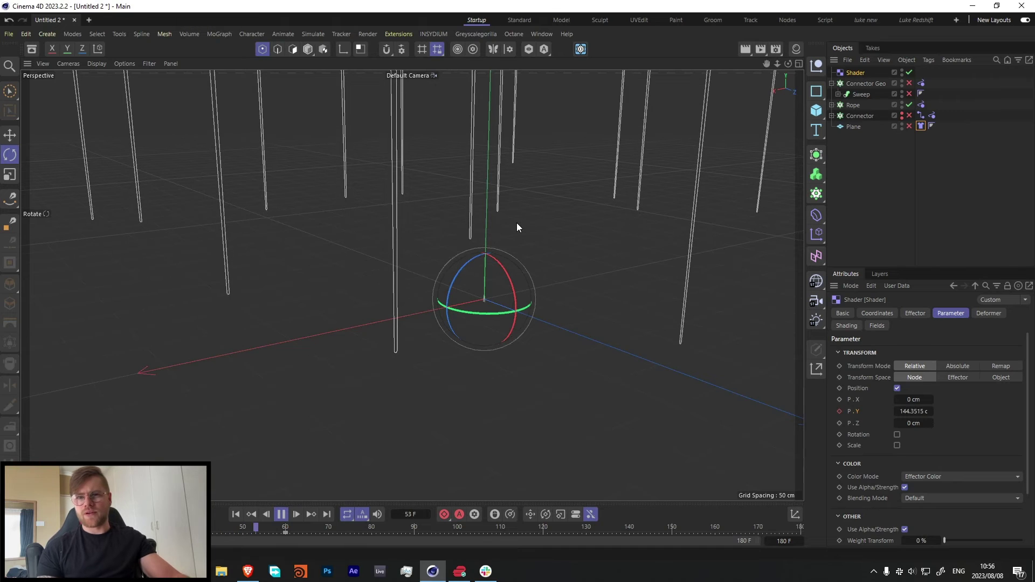
pyautogui.click(281, 515)
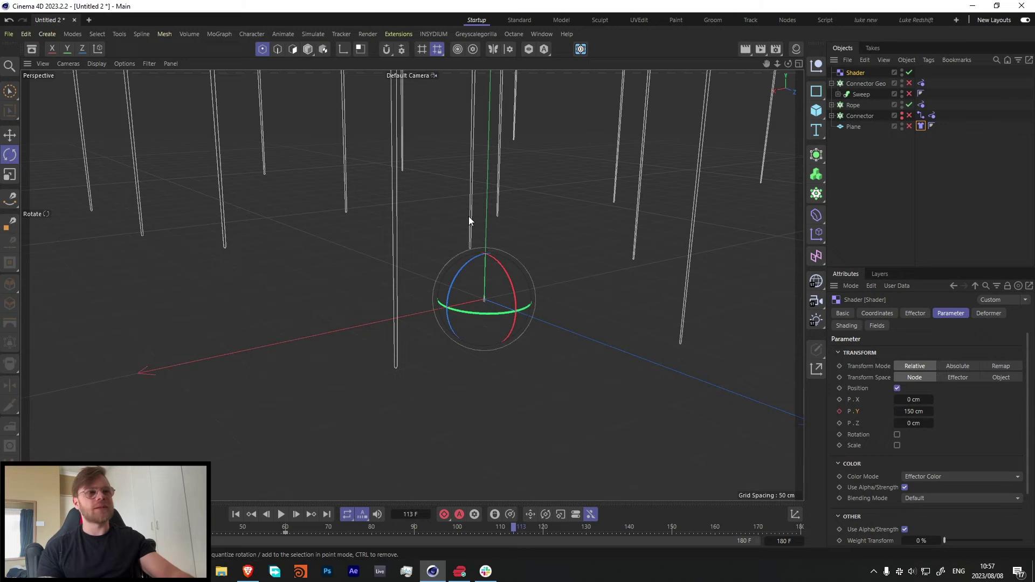
pyautogui.scroll(-10, 483, 240)
pyautogui.keyDown('alt'); pyautogui.moveTo(471, 303); pyautogui.dragTo(494, 274); pyautogui.keyUp('alt')
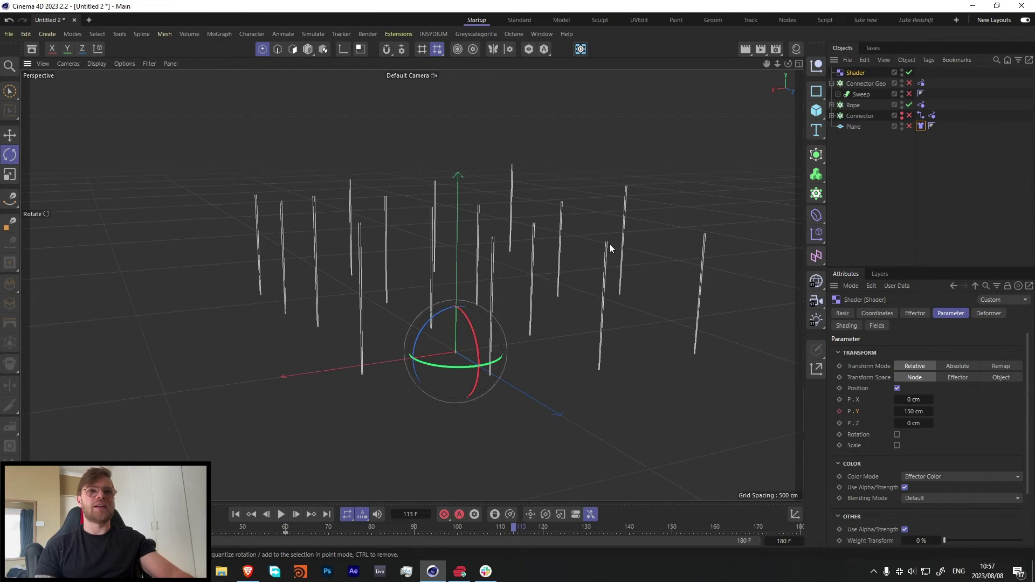
# - Check the Rope tag's Mix Animation settings and add a Vertex Map tag to the Rope cloner
pyautogui.click(831, 105)
pyautogui.click(855, 106)
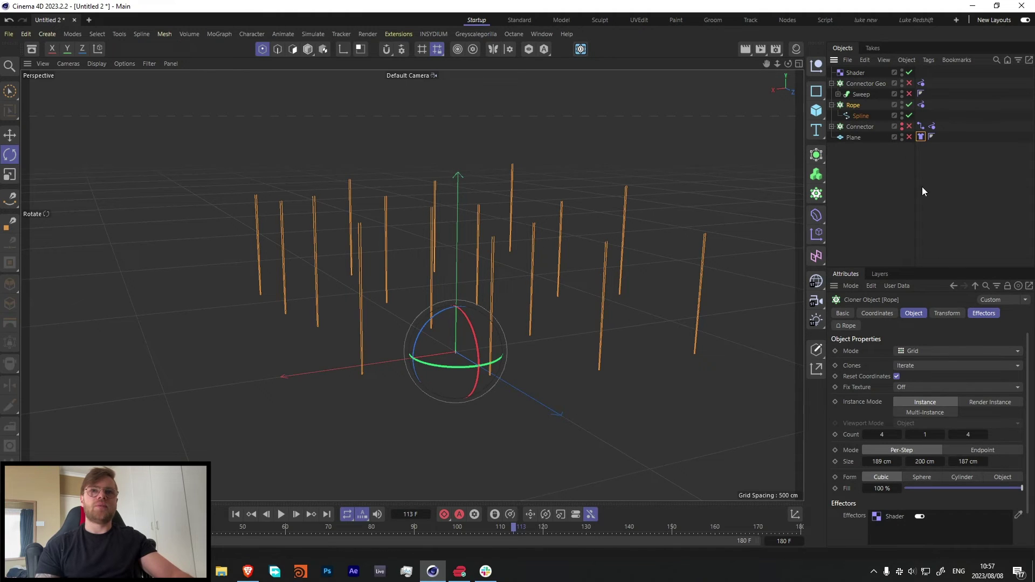
pyautogui.click(922, 106)
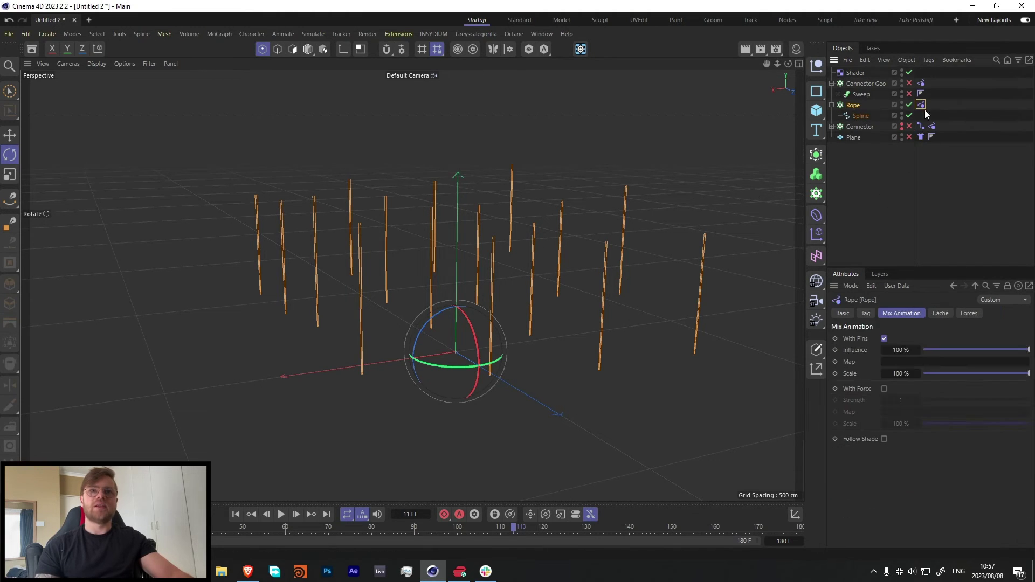
pyautogui.click(856, 117)
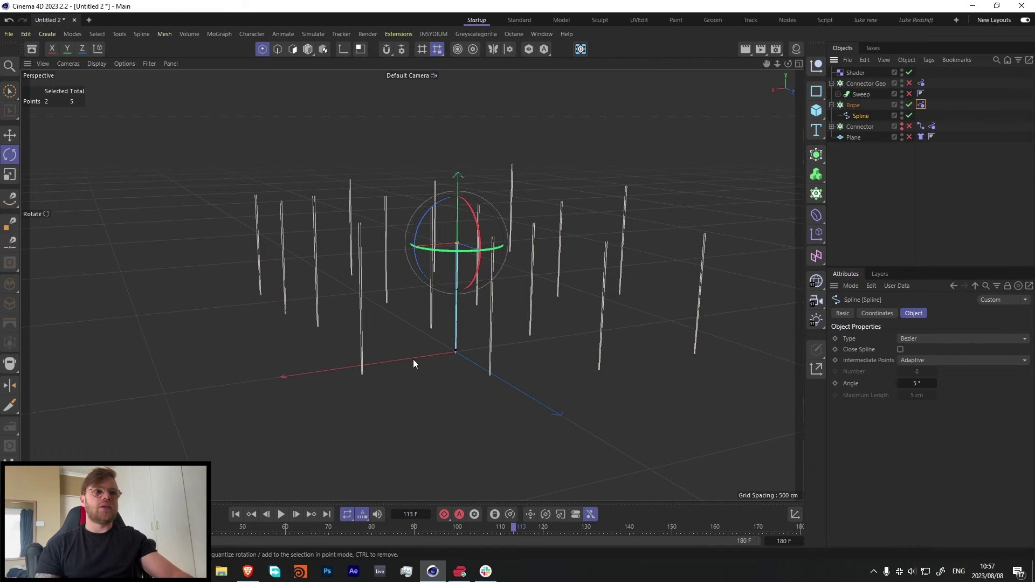
pyautogui.rightClick(857, 114)
pyautogui.moveTo(881, 210)
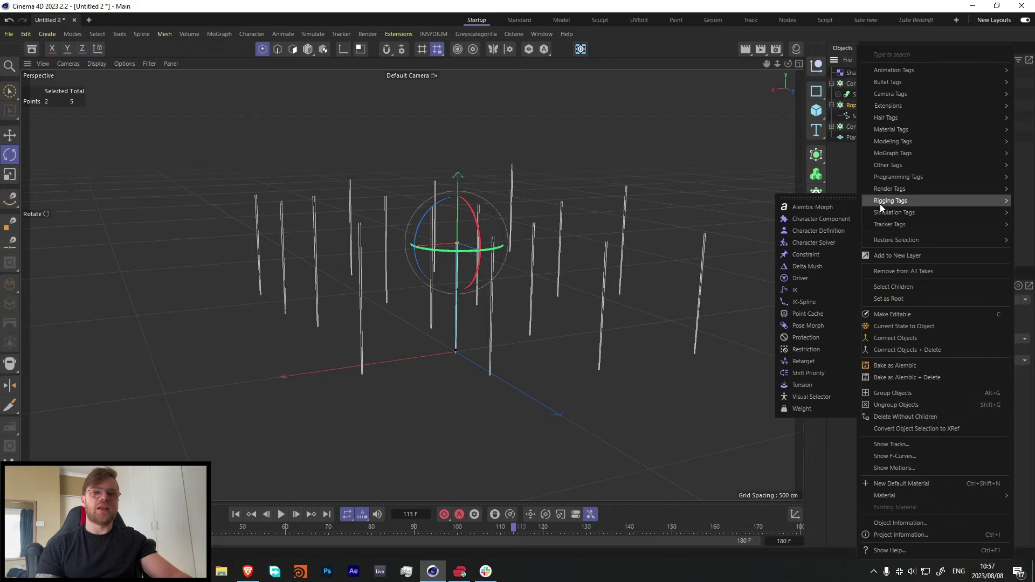
pyautogui.write('ver')
pyautogui.moveTo(884, 80)
pyautogui.click(832, 92)
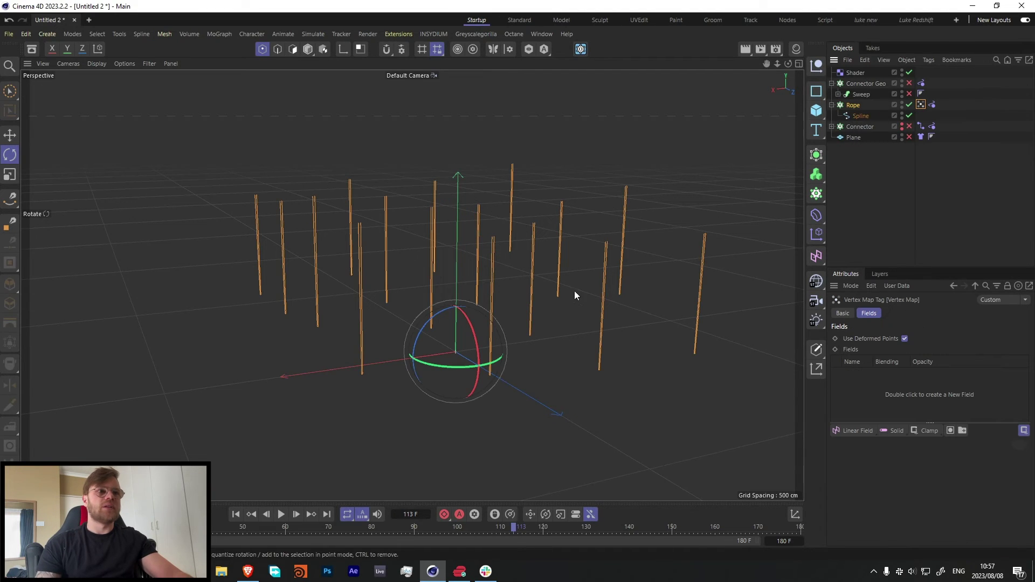
# - Add a Linear Field to the vertex map, set its direction to +Y, and raise it to the upper part of the ropes
pyautogui.click(856, 432)
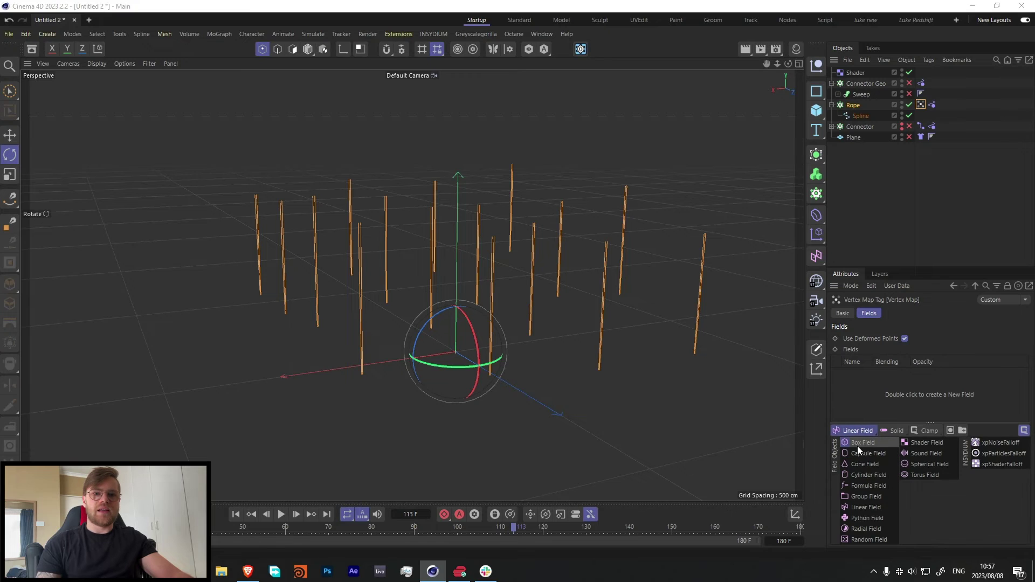
pyautogui.click(845, 429)
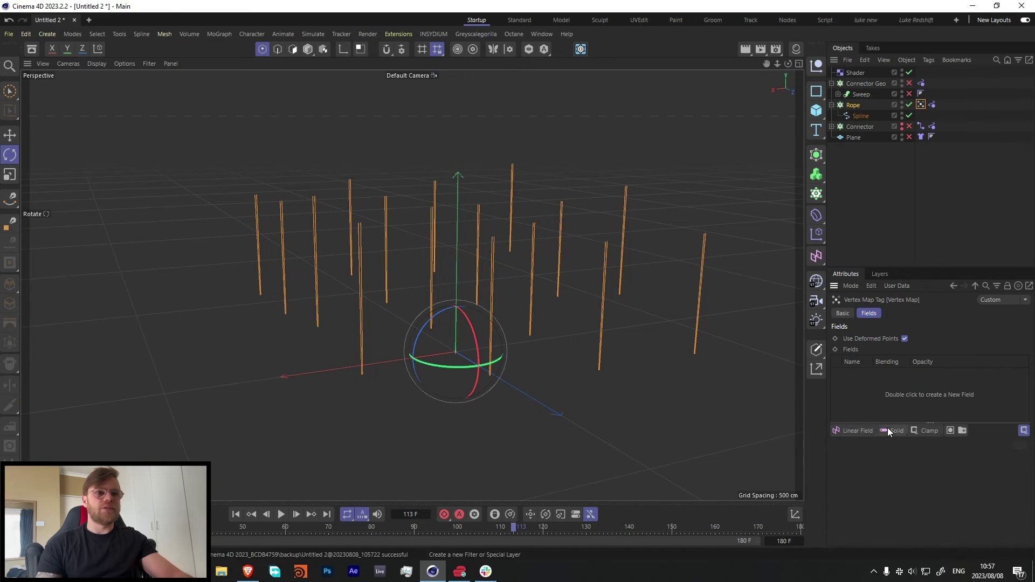
pyautogui.click(944, 497)
pyautogui.press('e')
pyautogui.moveTo(453, 318); pyautogui.dragTo(457, 163)
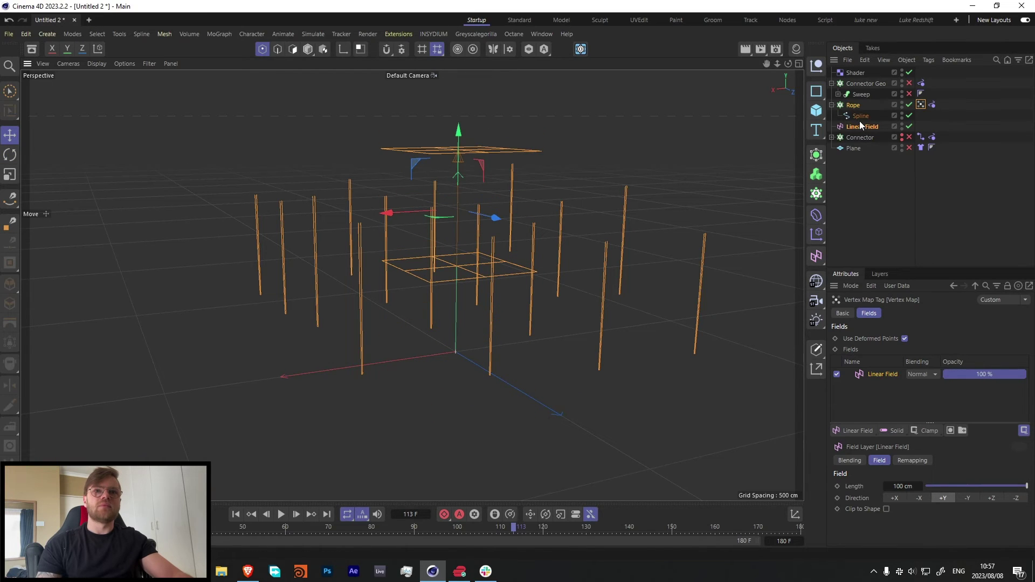
# - Move the Vertex Map tag from the Rope cloner to its Spline and set the Linear Field's direction to -Y
pyautogui.moveTo(921, 105); pyautogui.dragTo(921, 116)
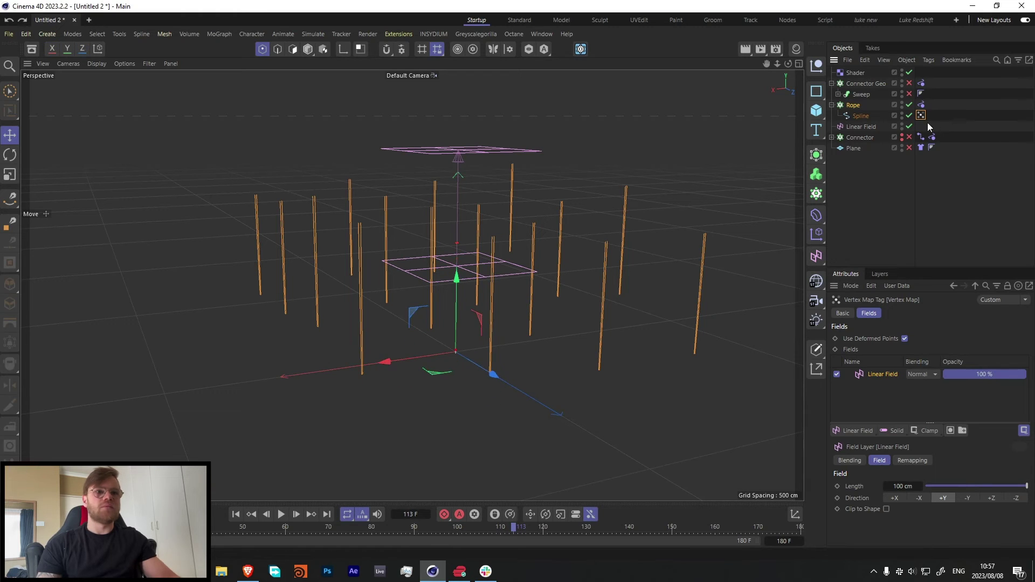
pyautogui.click(853, 117)
pyautogui.click(855, 126)
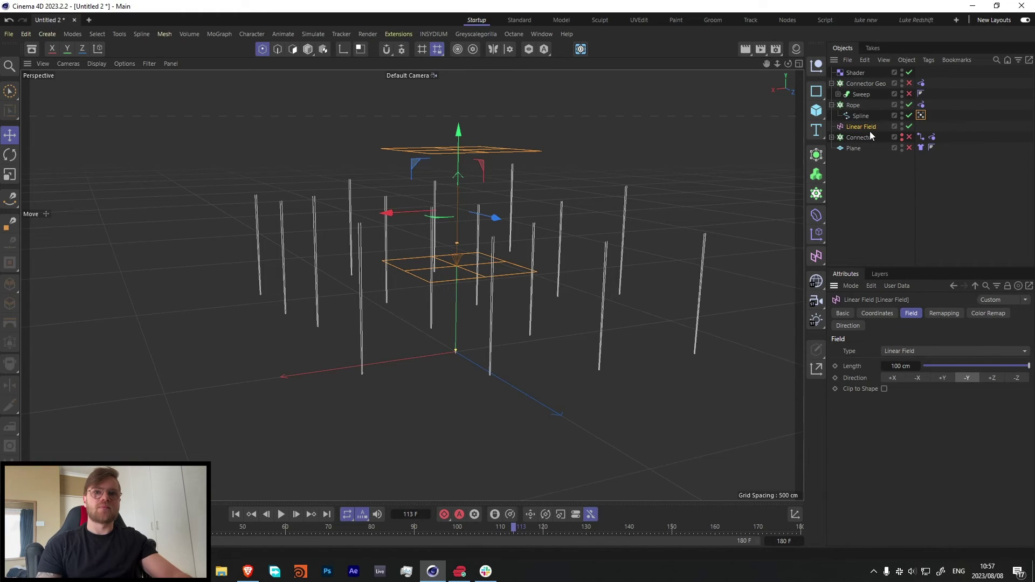
# - Set the Linear Field's length to 17 cm, lower it to the top of the source spline, and rewind the timeline
pyautogui.moveTo(1005, 366); pyautogui.dragTo(941, 366)
pyautogui.moveTo(458, 154); pyautogui.dragTo(457, 196)
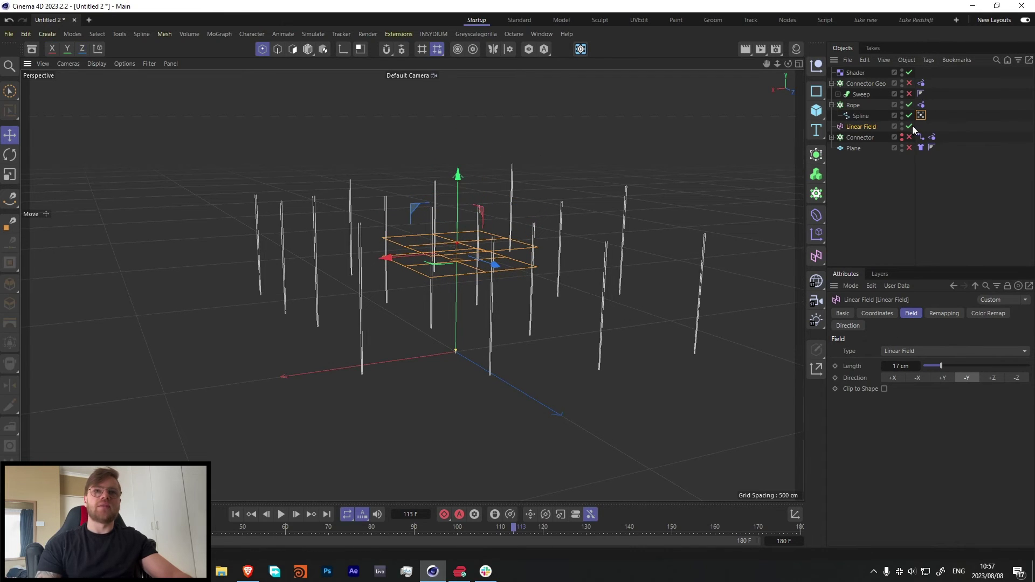
pyautogui.click(238, 514)
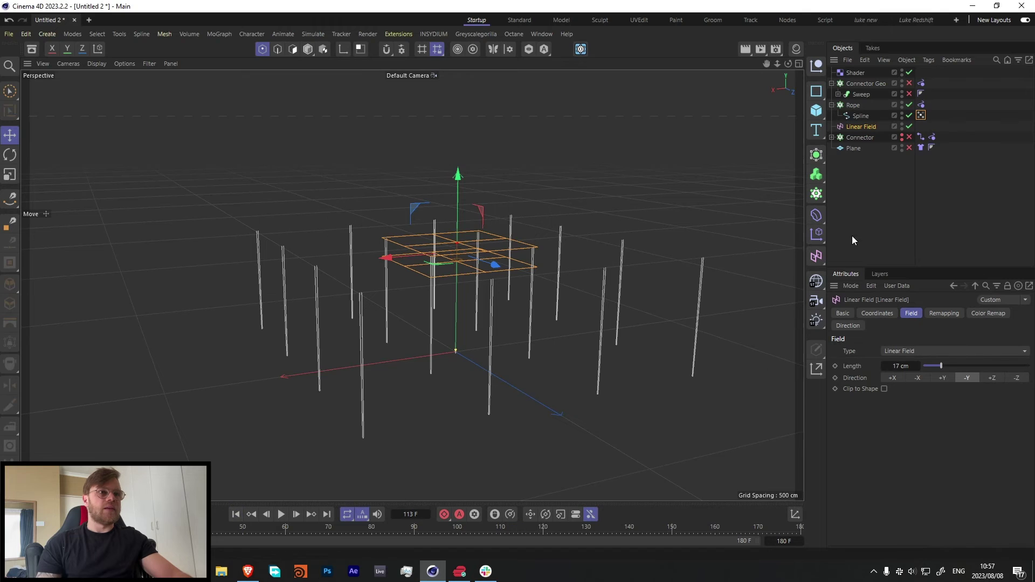
# - Try the Vertex Map tag on the Rope cloner, and return it to the Spline
pyautogui.click(847, 105)
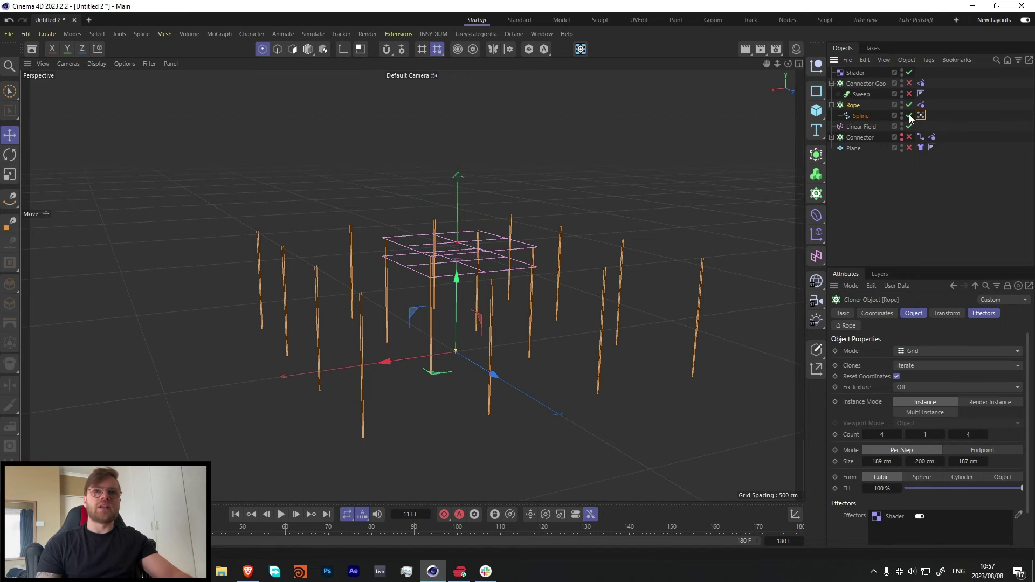
pyautogui.moveTo(934, 103); pyautogui.dragTo(933, 107)
pyautogui.click(871, 117)
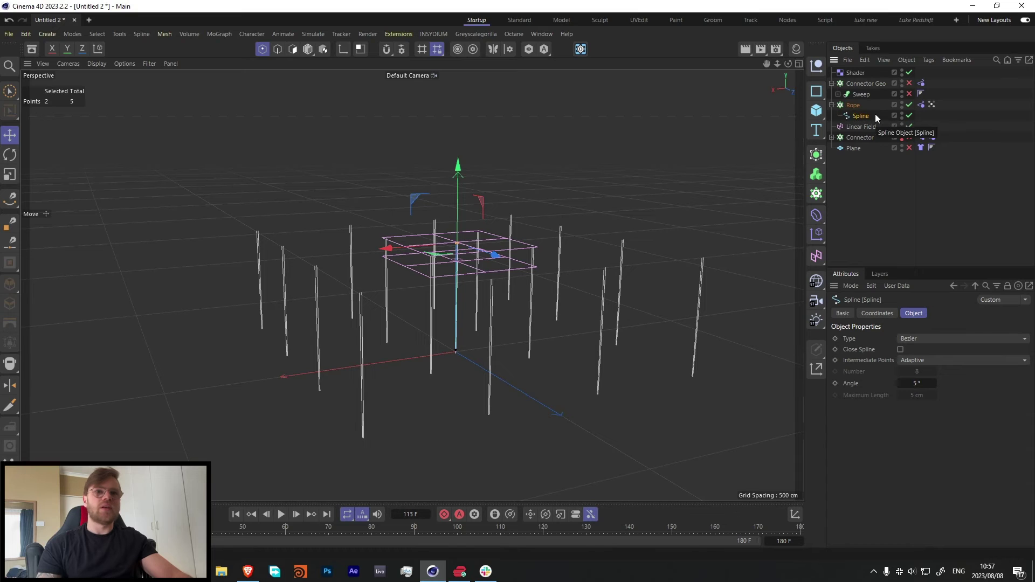
pyautogui.moveTo(927, 116); pyautogui.dragTo(927, 117)
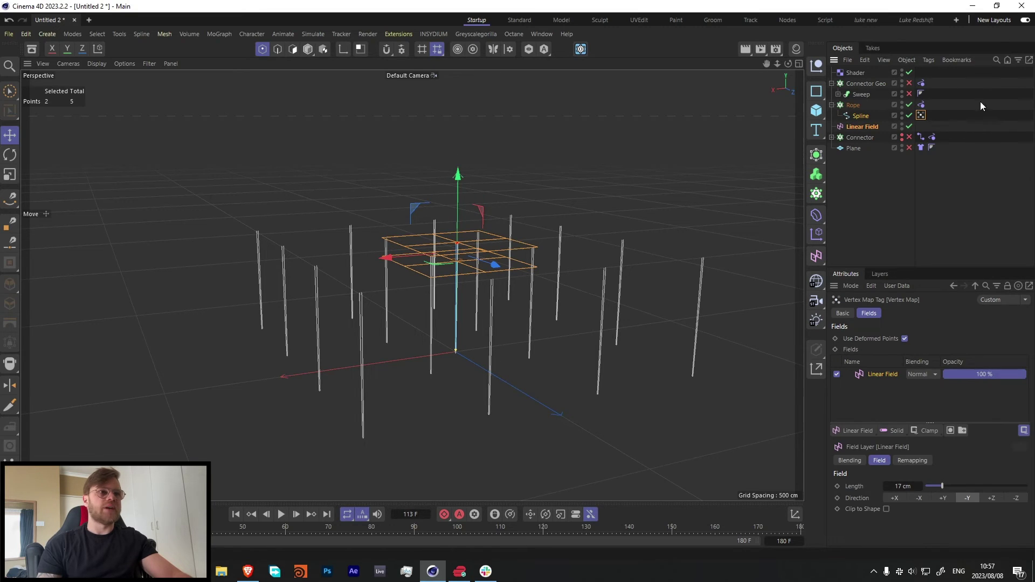
# - Assign the Vertex Map as the With Pins map in the Rope tag's Mix Animation settings and play the simulation
pyautogui.click(922, 104)
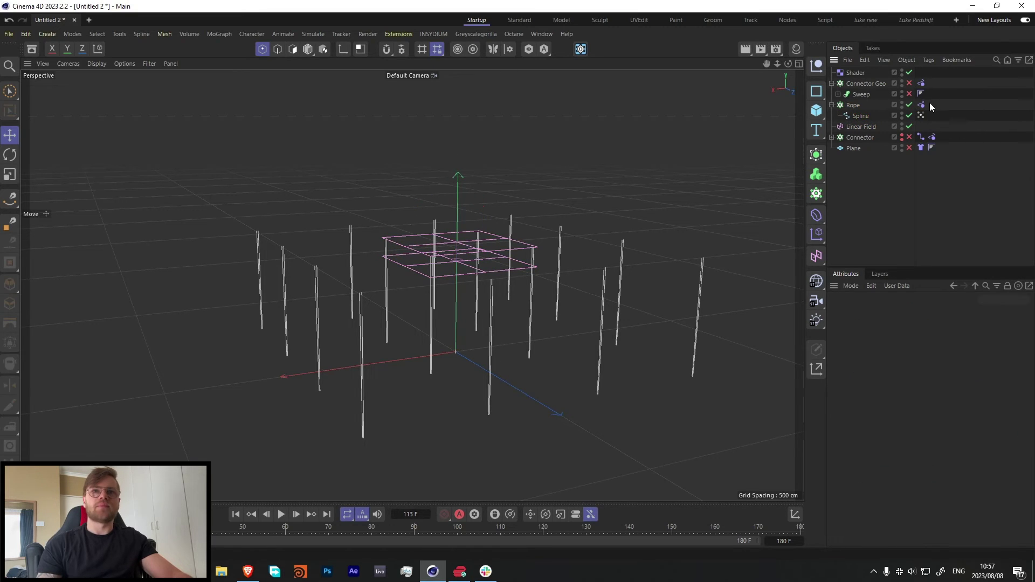
pyautogui.click(233, 515)
pyautogui.click(281, 514)
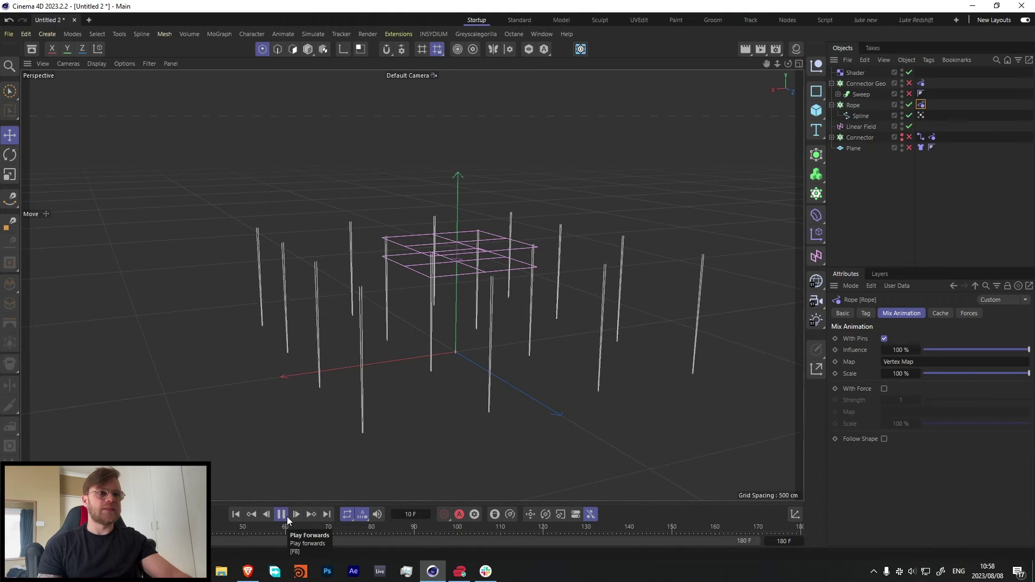
# - Add a Turbulence force with a strength of 17.2 cm and a scale of 19.58 %, and check its effect during playback
pyautogui.click(319, 34)
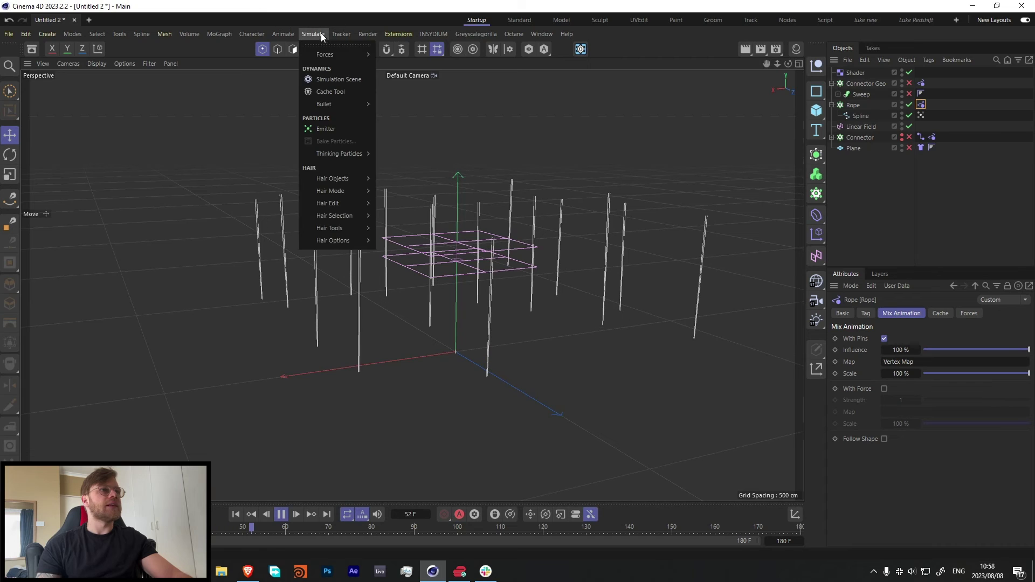
pyautogui.moveTo(345, 55)
pyautogui.click(391, 143)
pyautogui.moveTo(922, 339); pyautogui.dragTo(939, 353)
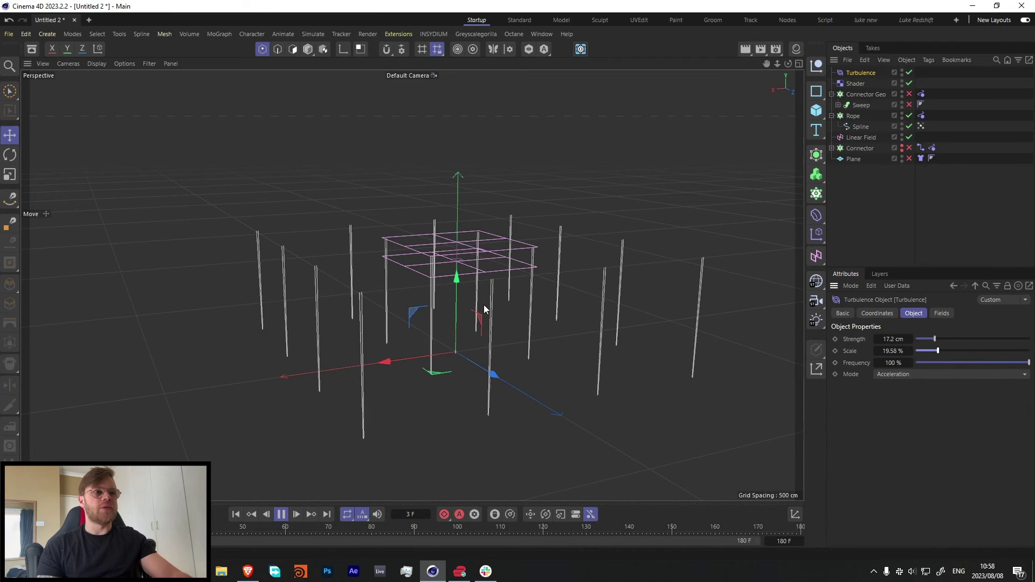
pyautogui.press('space')
# - Set the rope Spline's intermediate points to Natural with a number of 25
pyautogui.click(862, 127)
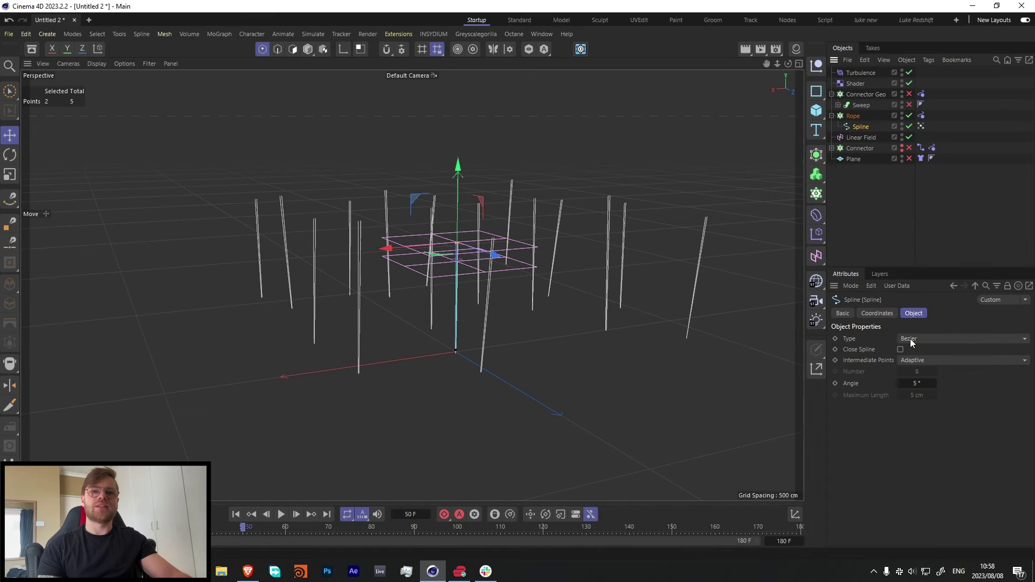
pyautogui.click(923, 360)
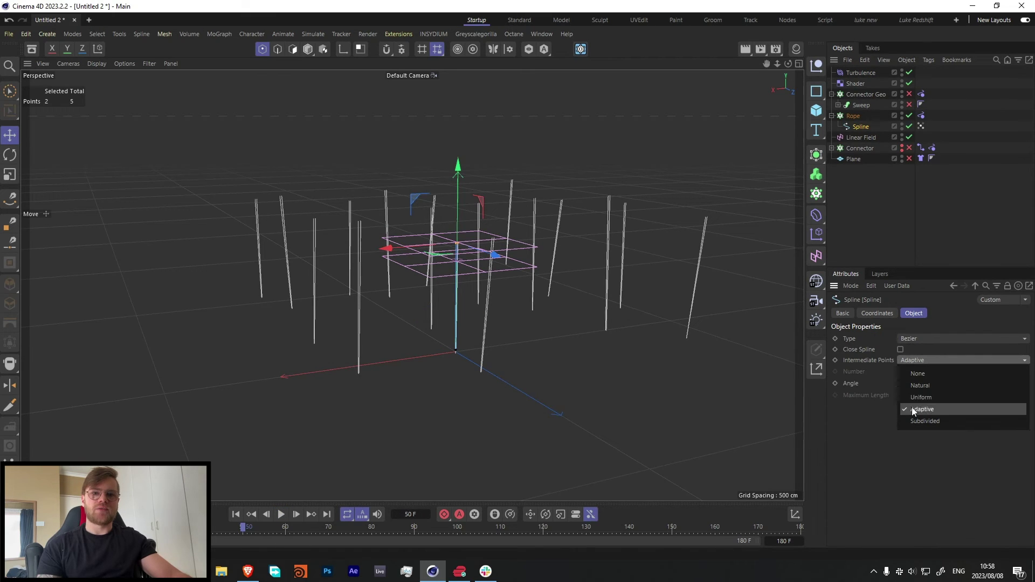
pyautogui.click(922, 386)
pyautogui.click(919, 372)
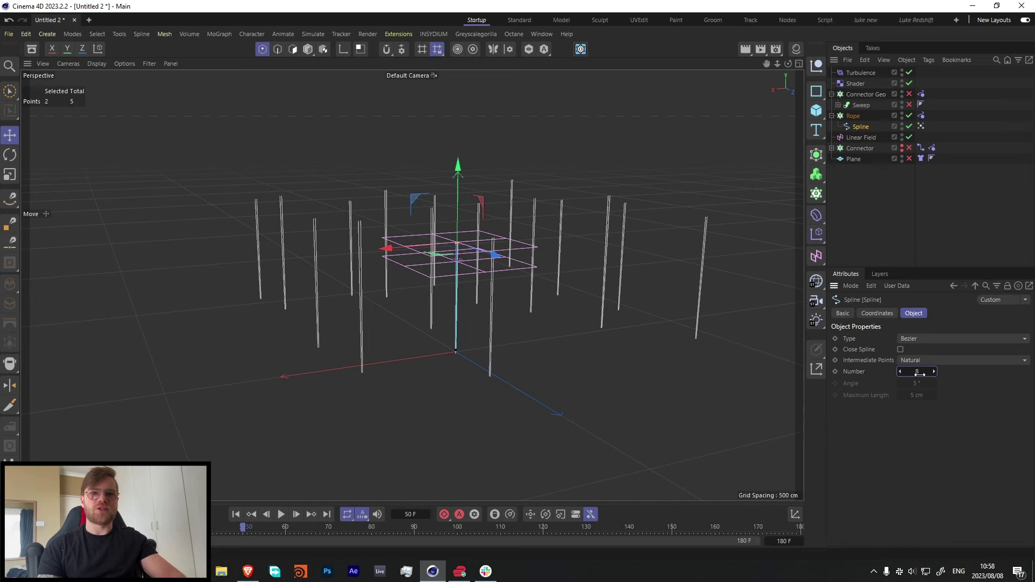
pyautogui.write('50')
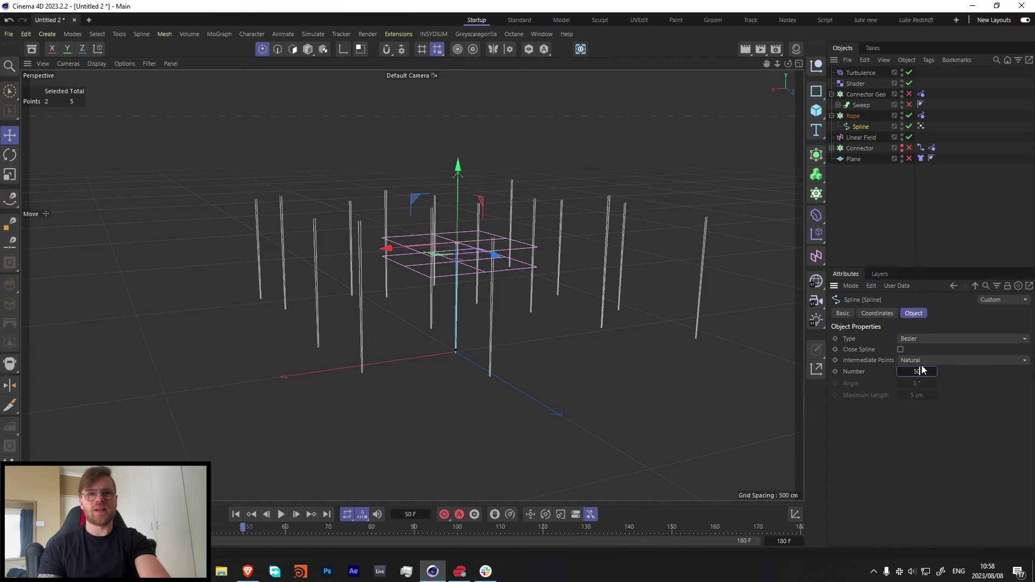
pyautogui.write('5')
pyautogui.press('Return')
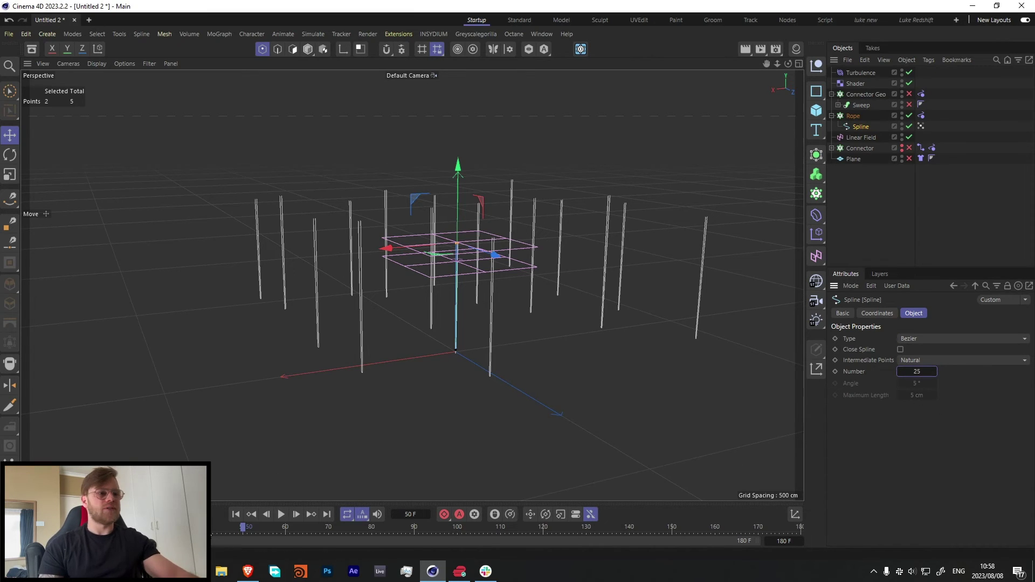
# - Play the simulation to inspect how the subdivided ropes bend, and rewind to the start
pyautogui.click(277, 516)
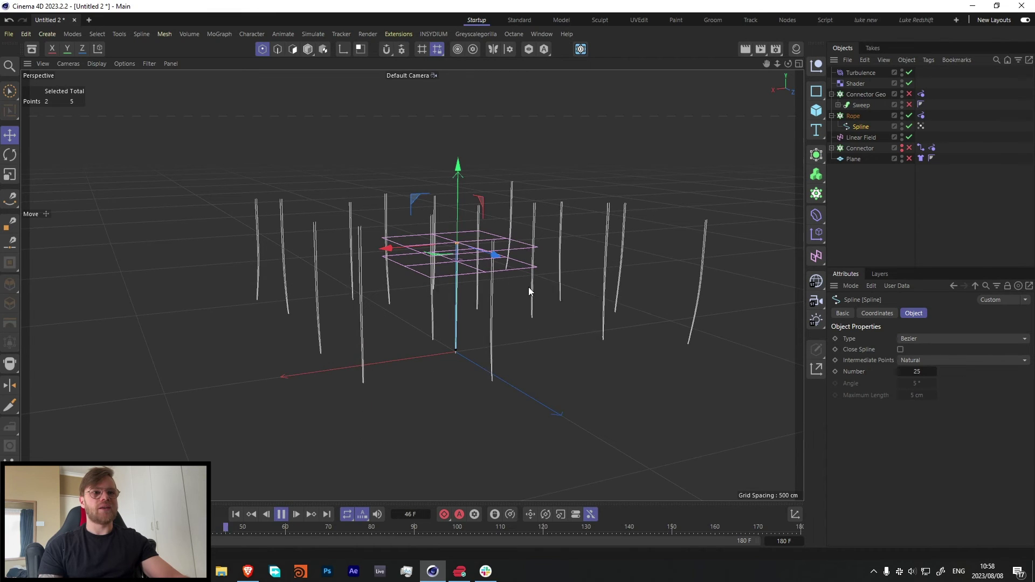
pyautogui.click(279, 515)
pyautogui.click(236, 515)
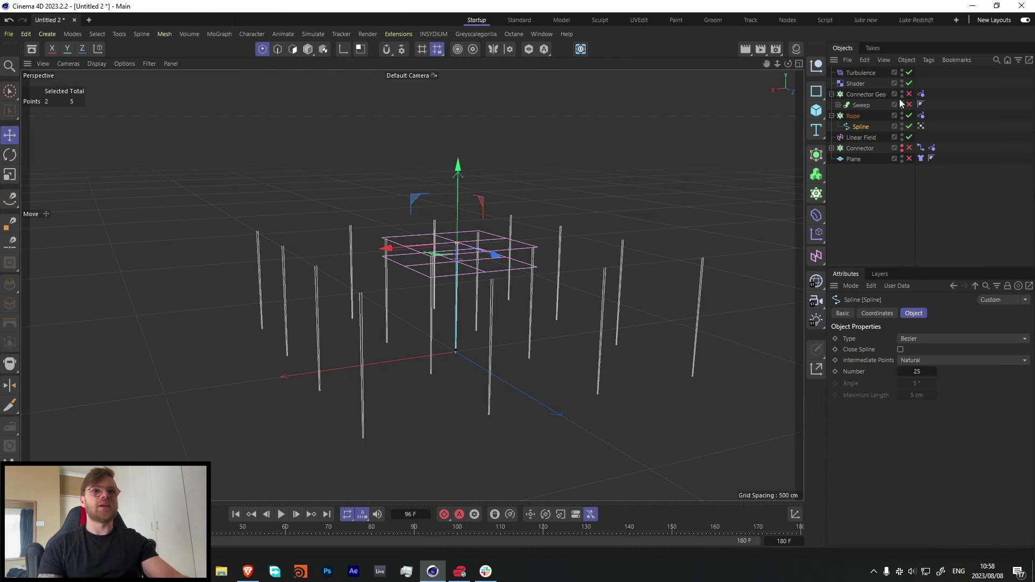
# - Enable the Connector Geo, Sweep, Connector and Plane objects, play the simulation, and hide the Connector Geo cloner in the viewport
pyautogui.moveTo(909, 148); pyautogui.dragTo(909, 159)
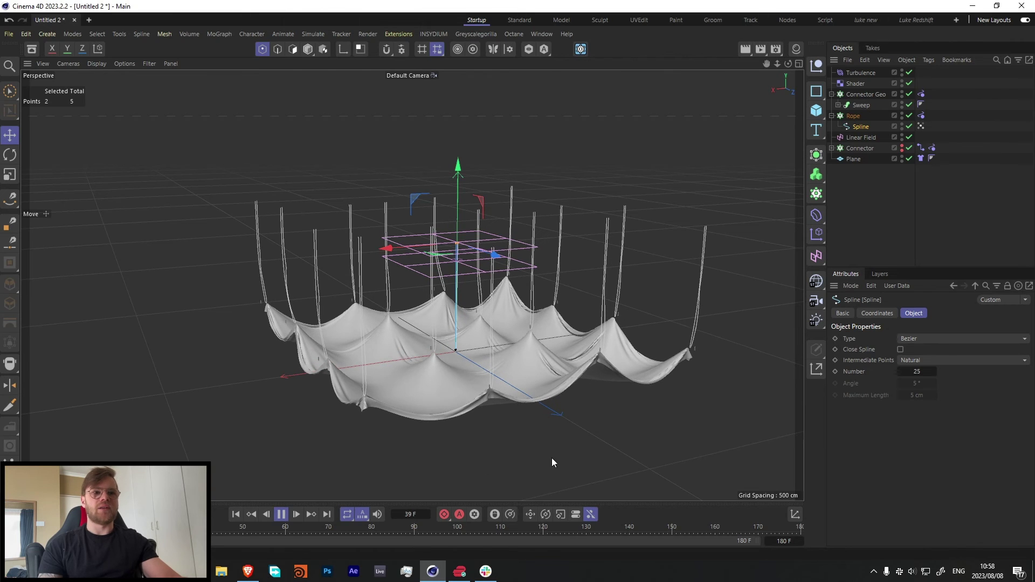
pyautogui.click(864, 94)
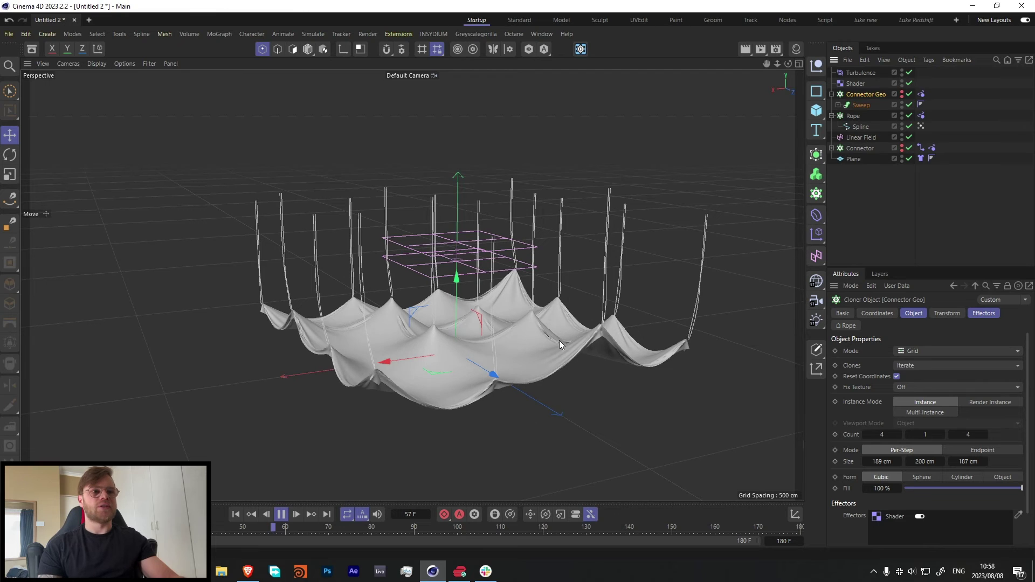
# - Pause the simulation to examine the rope-to-cloth attachments up close, and resume playback to inspect the whole hanging cloth from different sides
pyautogui.press('F8')
pyautogui.scroll(3, 431, 286)
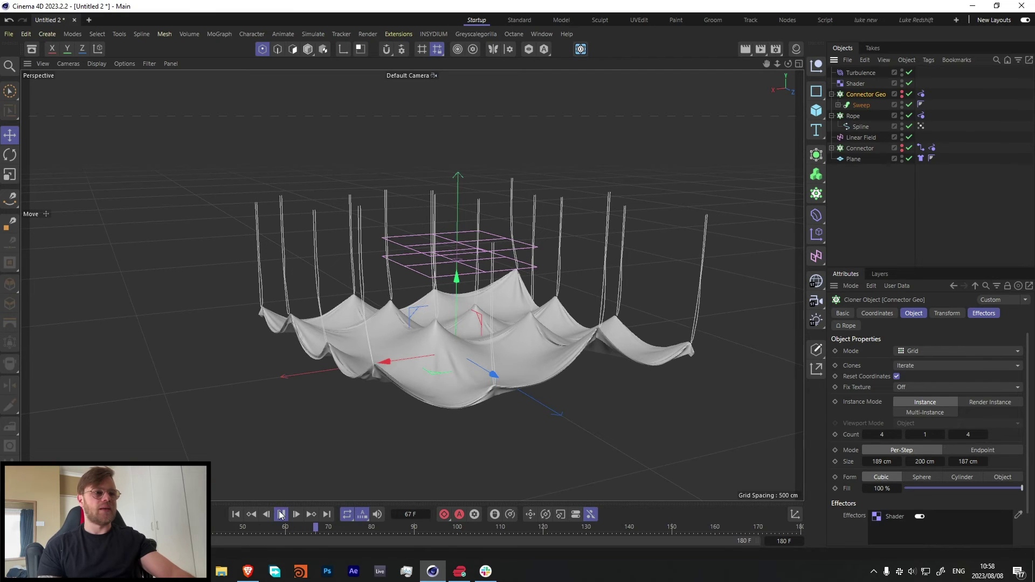
pyautogui.scroll(5, 431, 287)
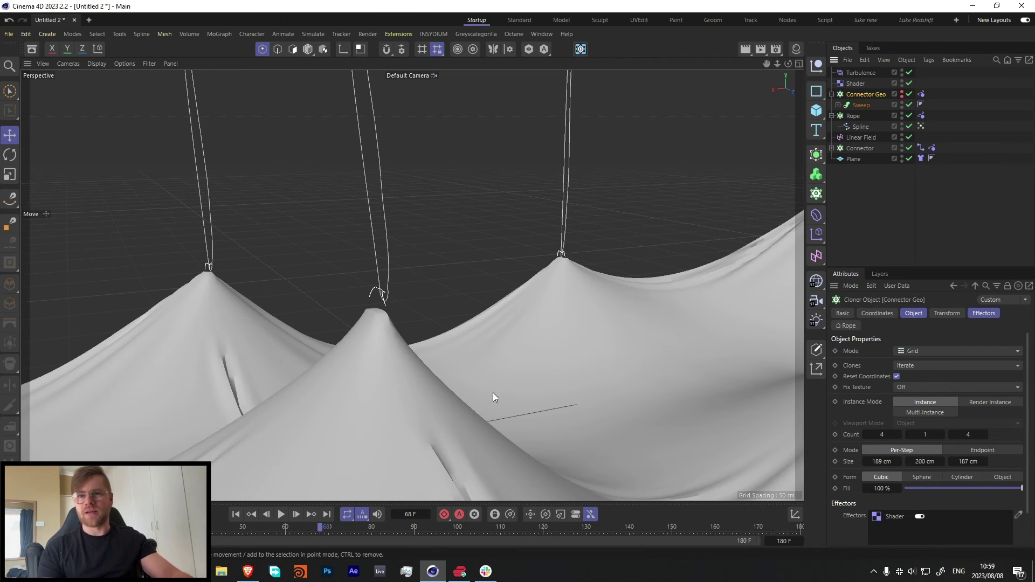
pyautogui.scroll(-6, 504, 393)
pyautogui.scroll(1, 559, 329)
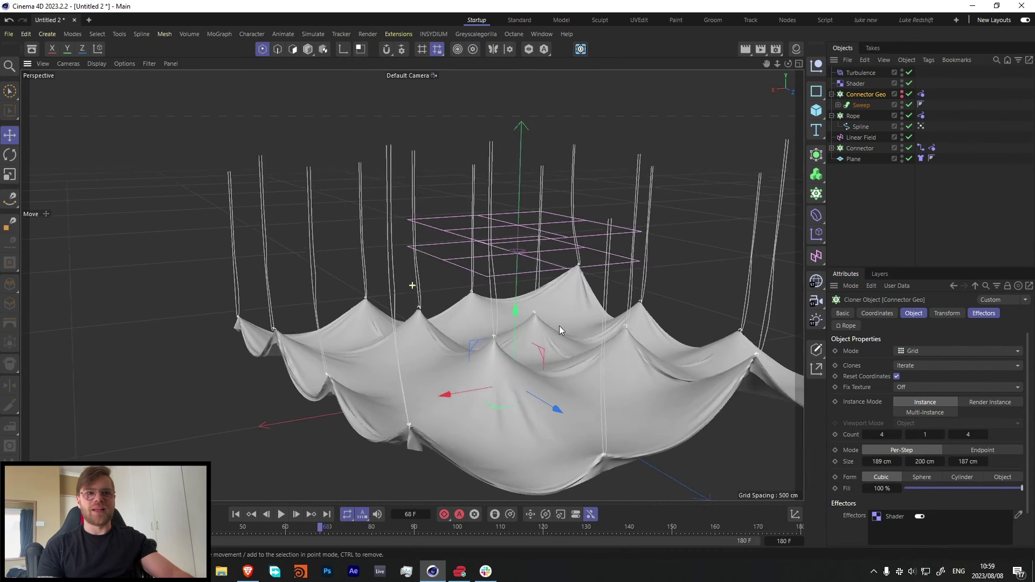
pyautogui.keyDown('alt'); pyautogui.moveTo(559, 325); pyautogui.dragTo(525, 322, button='middle'); pyautogui.keyUp('alt')
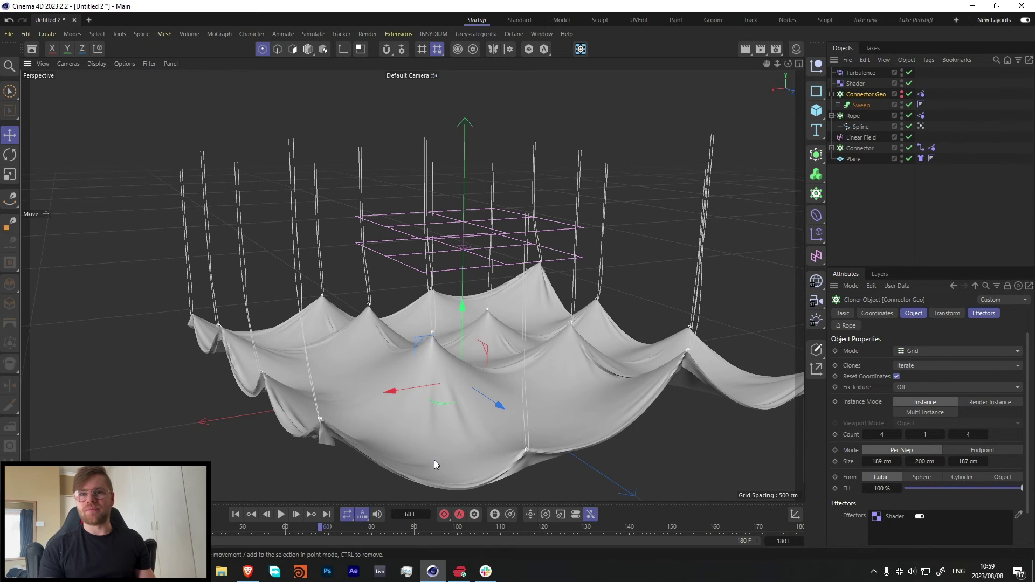
pyautogui.scroll(-5, 513, 328)
pyautogui.scroll(1, 466, 352)
pyautogui.keyDown('alt'); pyautogui.moveTo(506, 384); pyautogui.dragTo(473, 303); pyautogui.keyUp('alt')
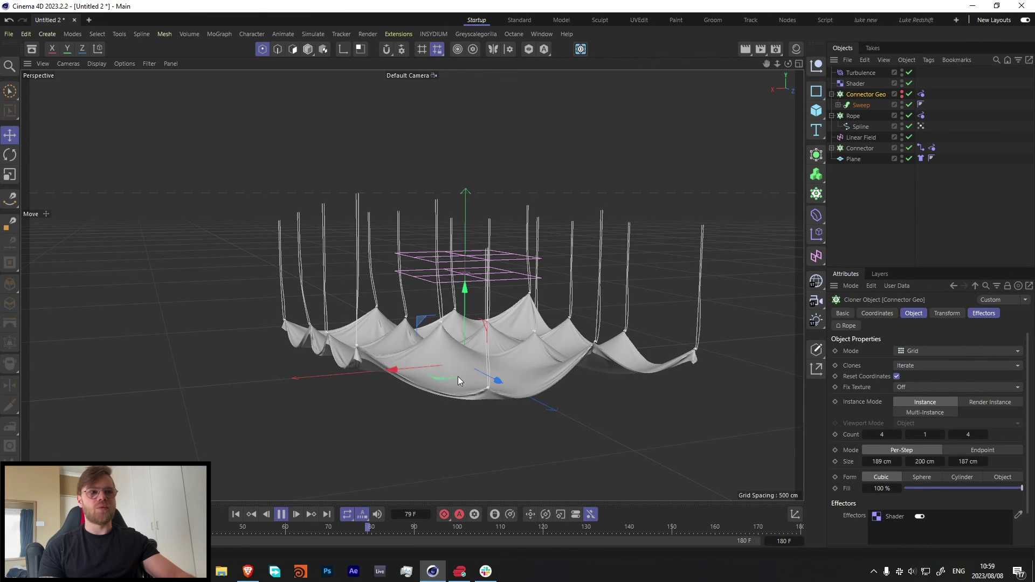
pyautogui.moveTo(434, 367)
pyautogui.keyDown('alt'); pyautogui.mouseDown()
pyautogui.moveTo(506, 378)
pyautogui.moveTo(438, 361)
pyautogui.mouseUp(); pyautogui.keyUp('alt')
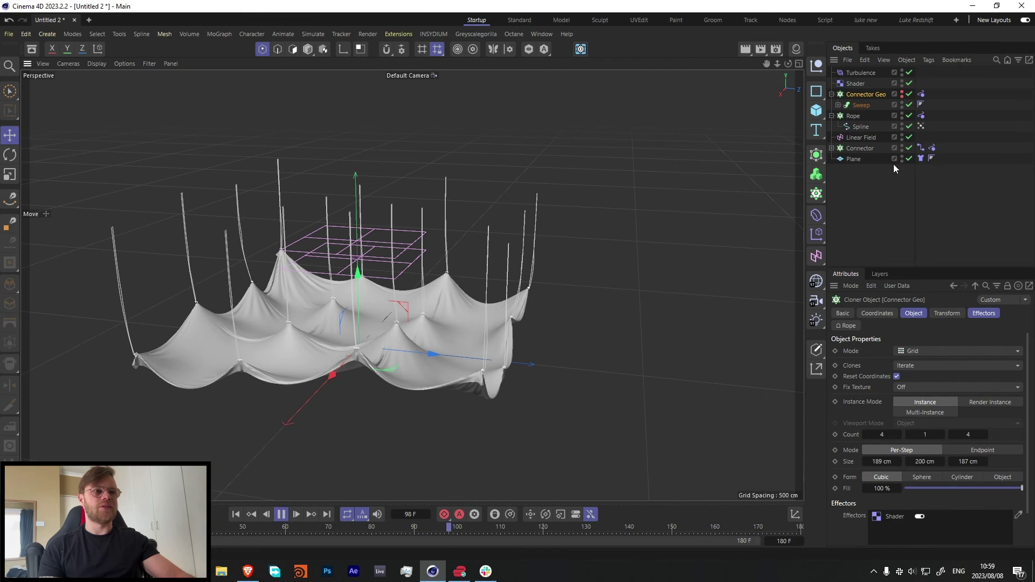
# - Raise the Turbulence force's strength to 31.8 cm and its scale to 52.59 % while the simulation plays
pyautogui.click(858, 72)
pyautogui.click(952, 339)
pyautogui.moveTo(960, 351); pyautogui.dragTo(976, 351)
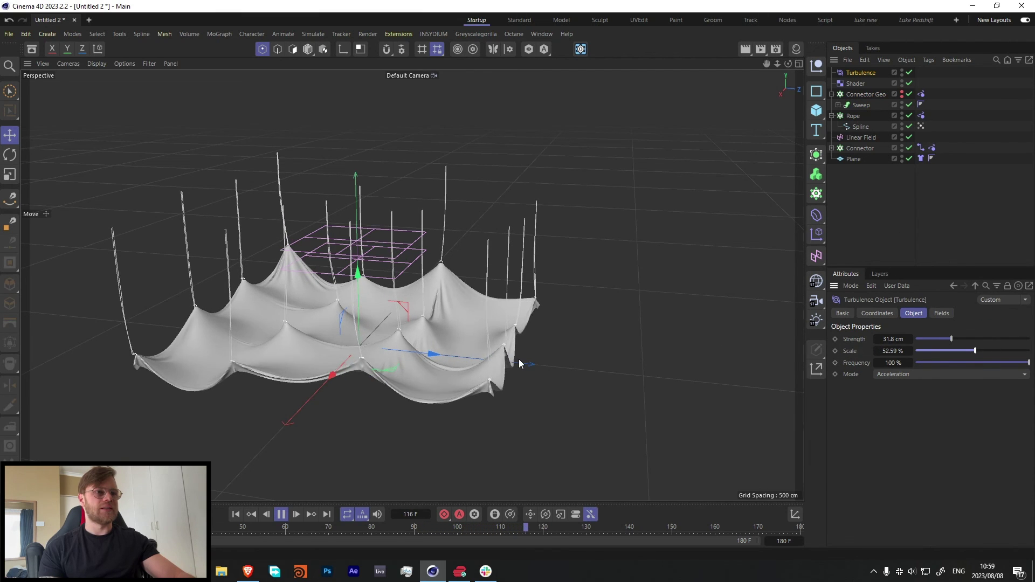